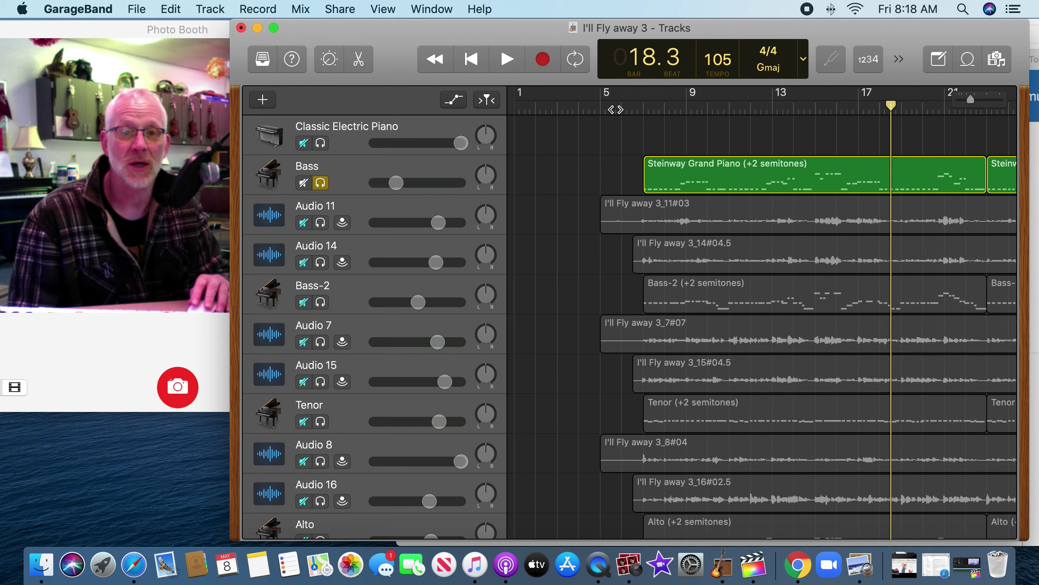
# Move the playhead back to bar 3 in GarageBand and shift the Photo Booth window slightly aside.
pyautogui.click(517, 107)
pyautogui.click(568, 107)
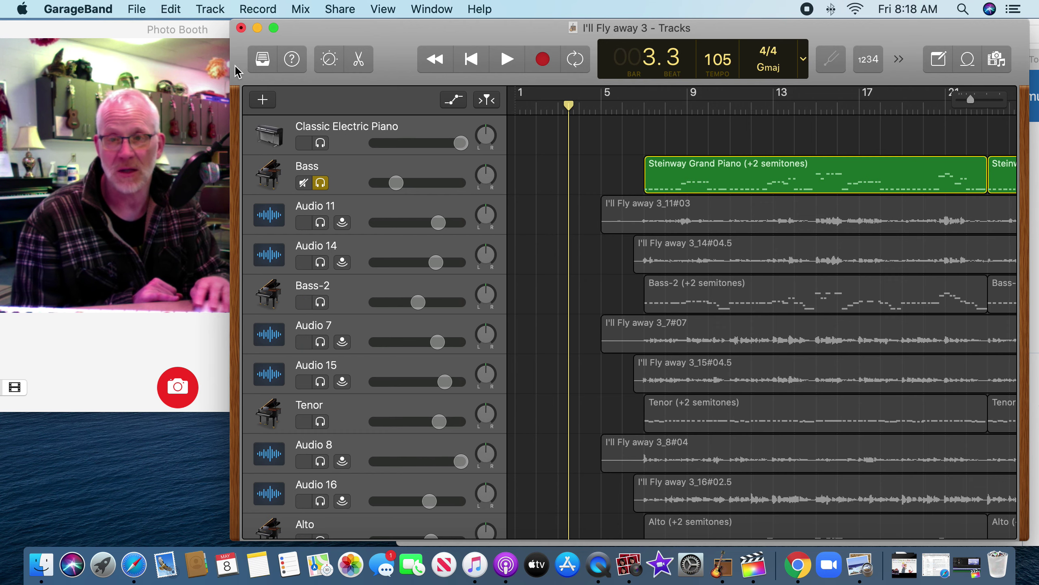
pyautogui.doubleClick(123, 32)
pyautogui.click(514, 39)
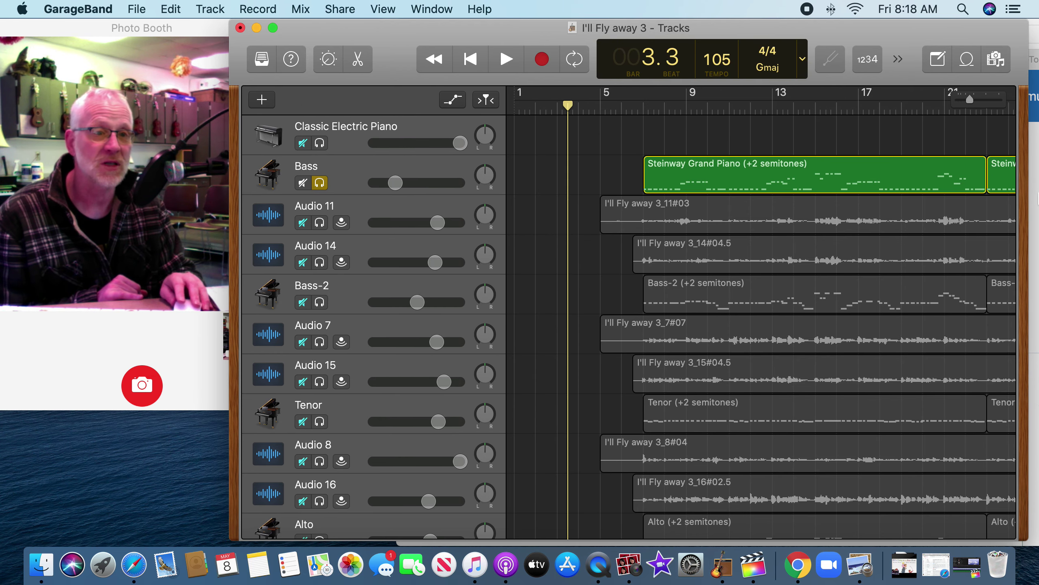
# Switch to Safari and read through the "I'll Fly Away" score from the title to the final measure and back to the verse.
pyautogui.click(1034, 160)
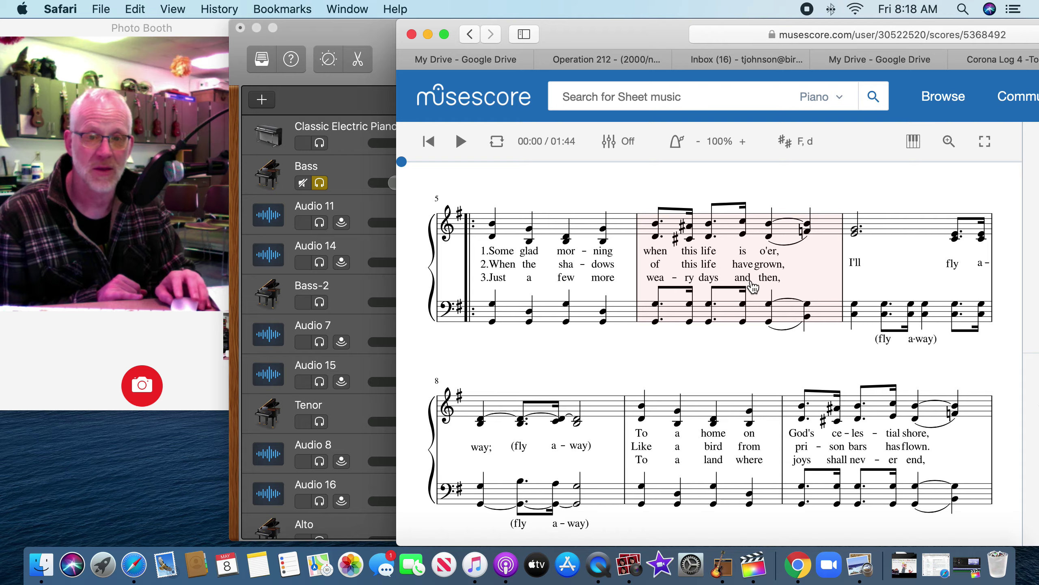
pyautogui.scroll(5, 675, 230)
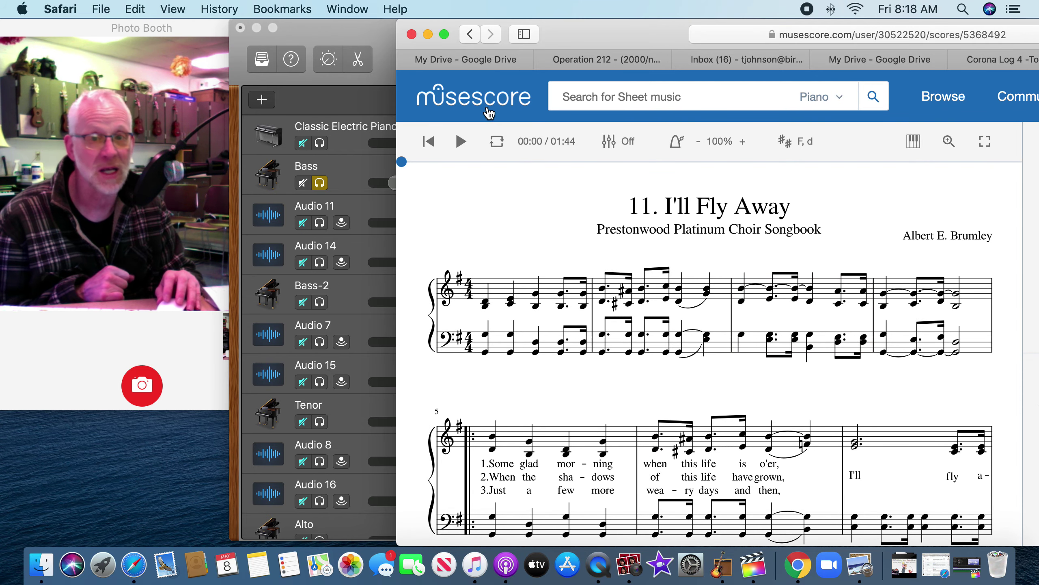
pyautogui.scroll(-6, 676, 292)
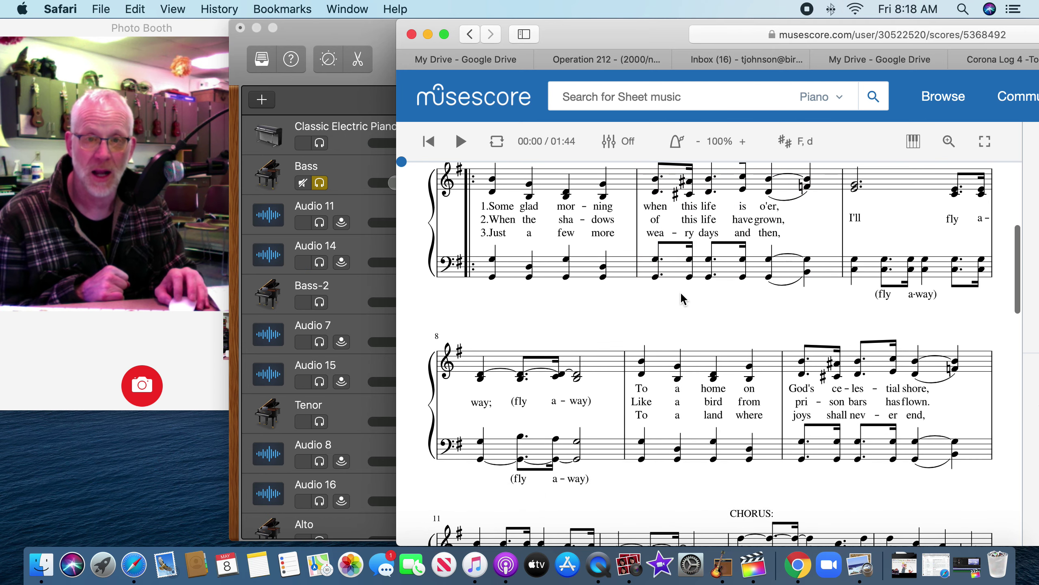
pyautogui.scroll(1, 683, 298)
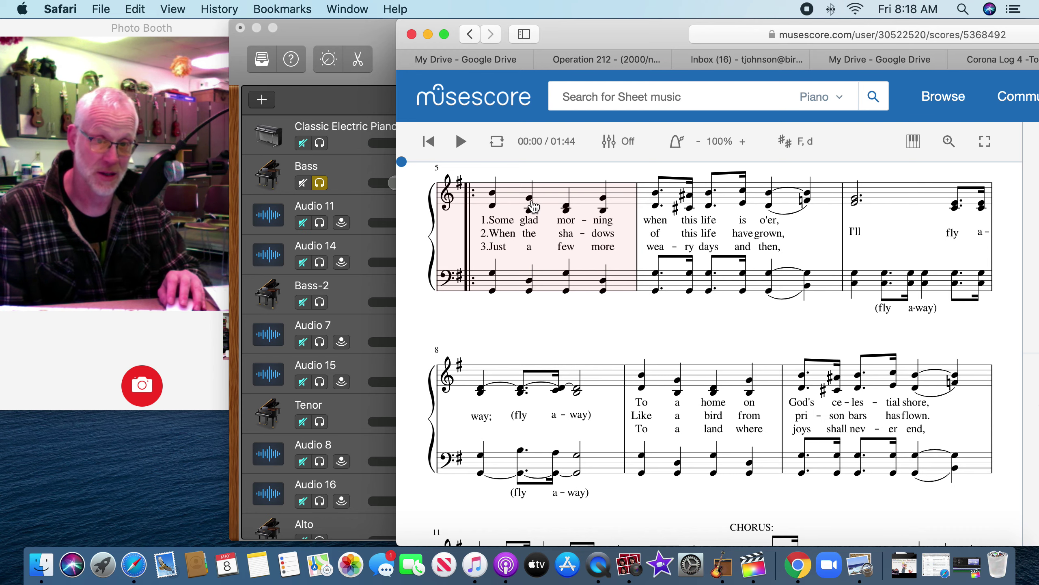
pyautogui.scroll(-15, 561, 223)
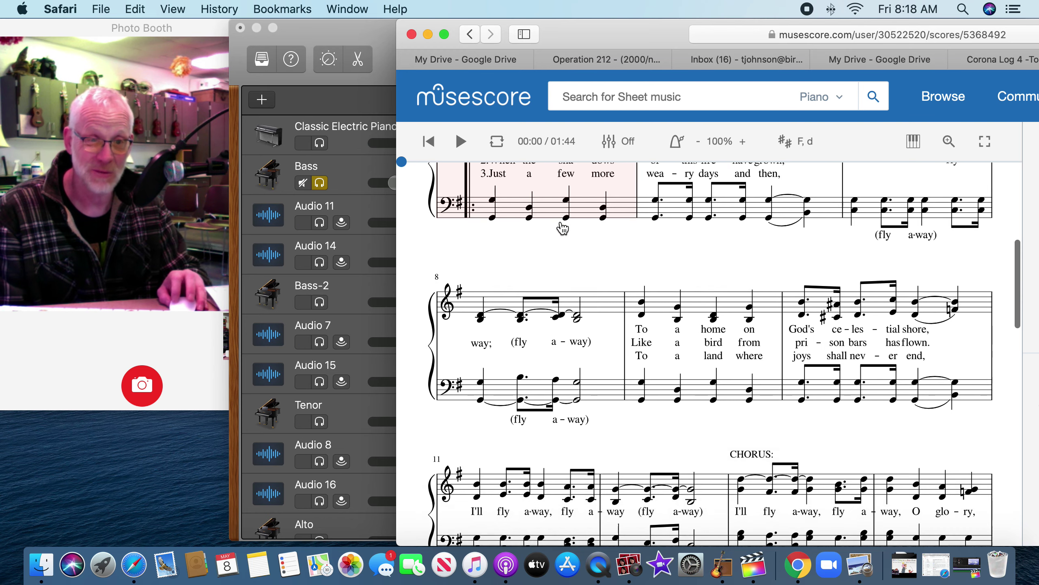
pyautogui.scroll(-3, 614, 288)
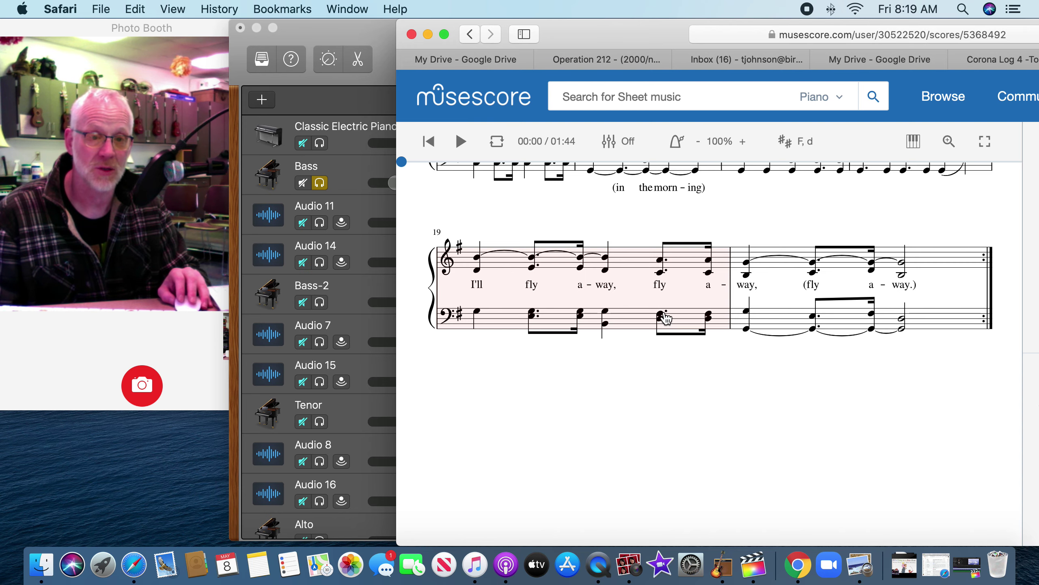
pyautogui.scroll(10, 665, 317)
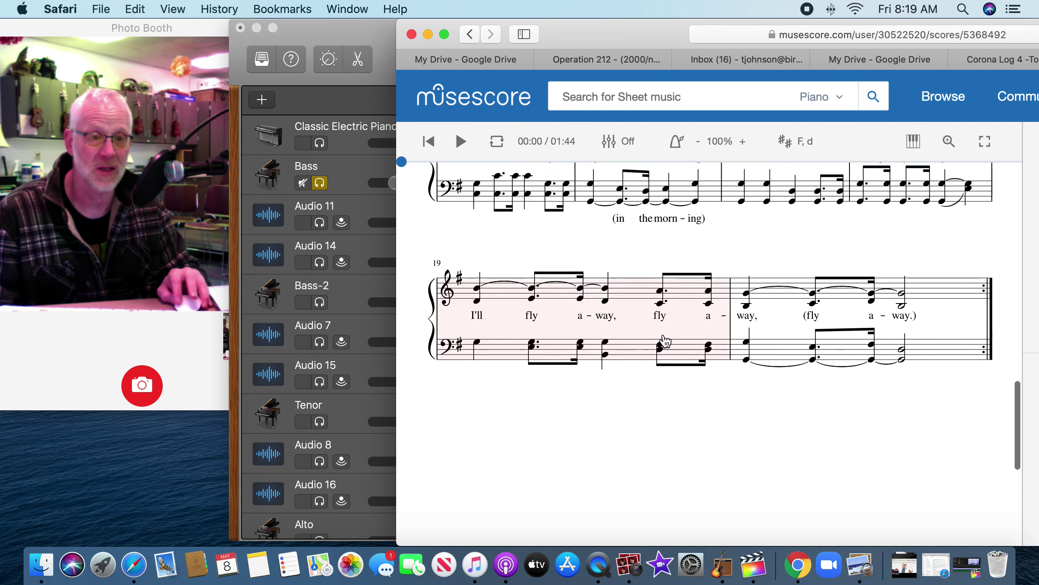
pyautogui.scroll(1, 665, 340)
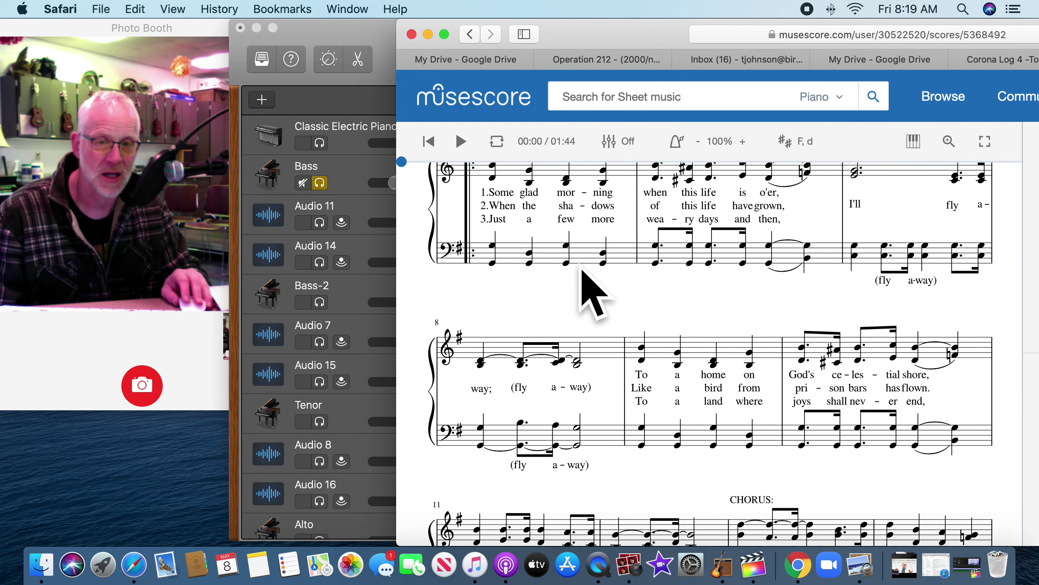
# Return to GarageBand, play the soloed Bass track from bar 7 alongside the score, and stop playback.
pyautogui.click(351, 172)
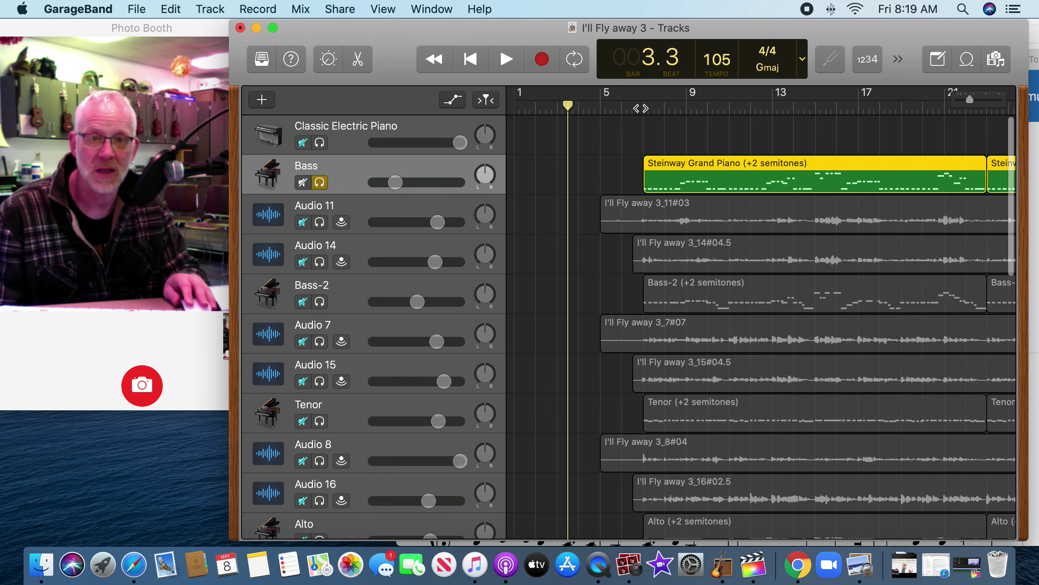
pyautogui.click(643, 107)
pyautogui.click(507, 61)
pyautogui.press('super+Tab')
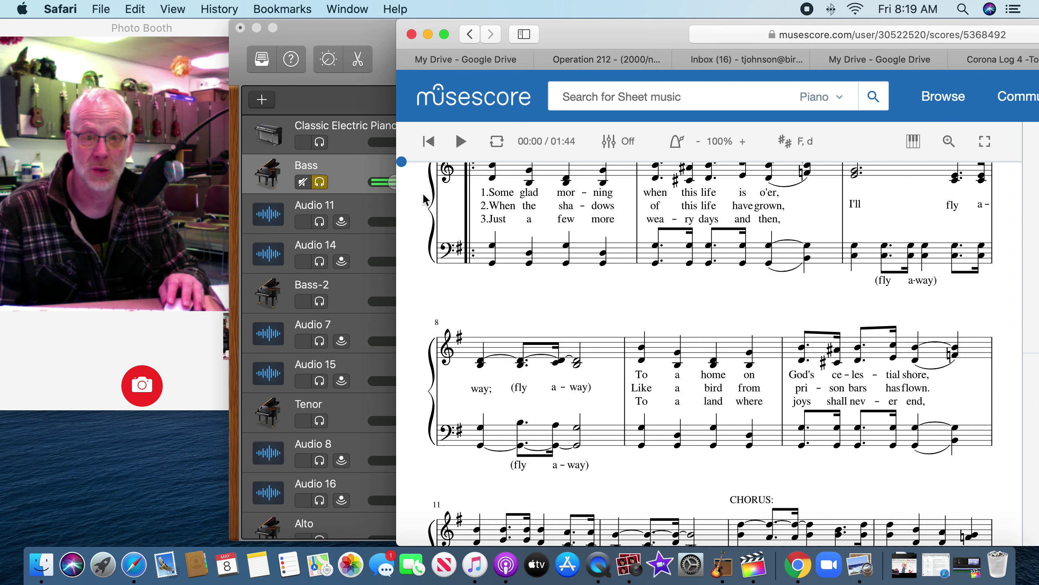
pyautogui.click(368, 175)
pyautogui.press('space')
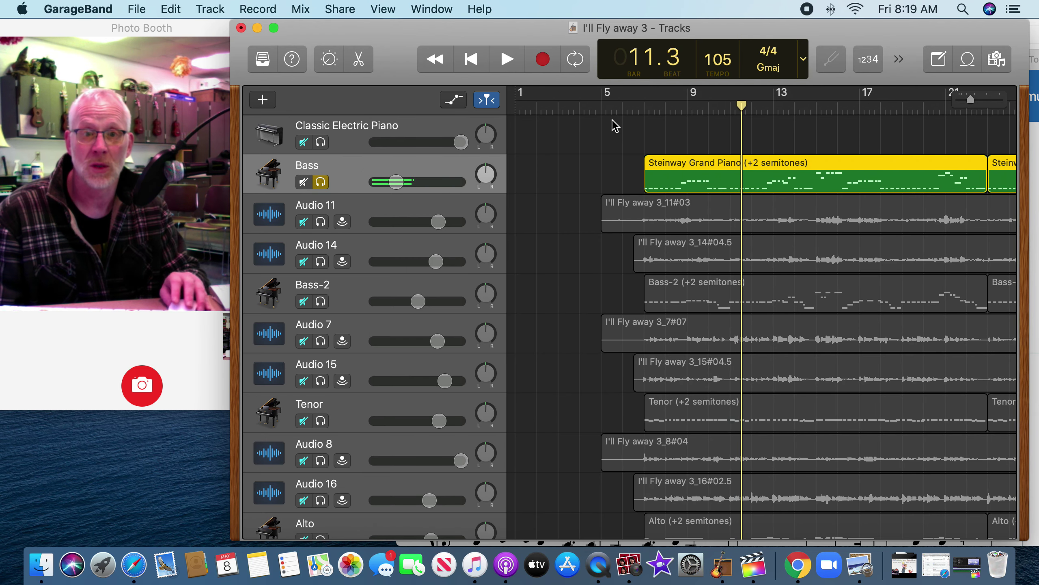
# Take the Bass track out of solo and solo the Tenor track instead.
pyautogui.click(320, 182)
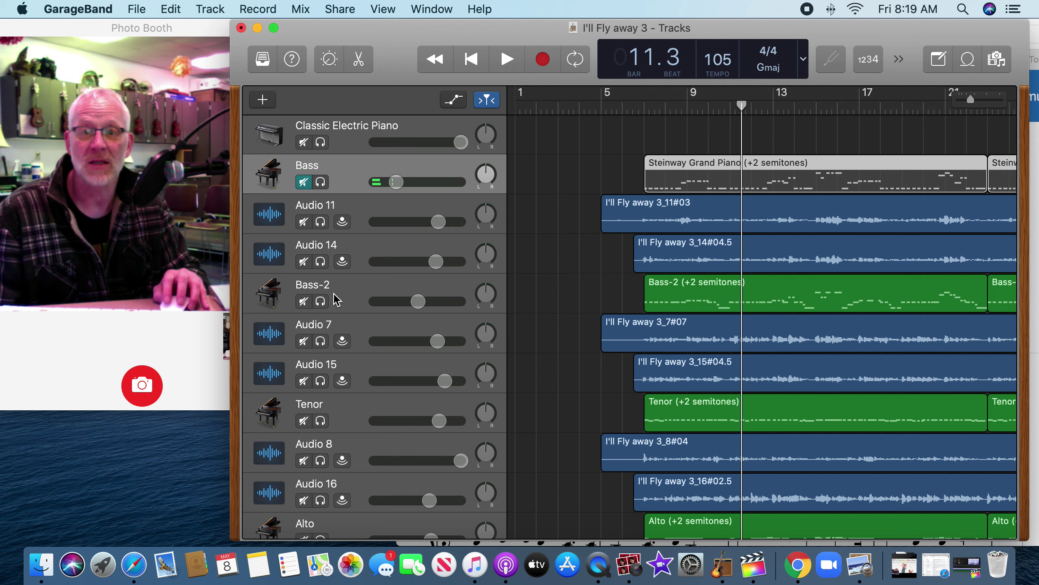
pyautogui.scroll(-3, 352, 307)
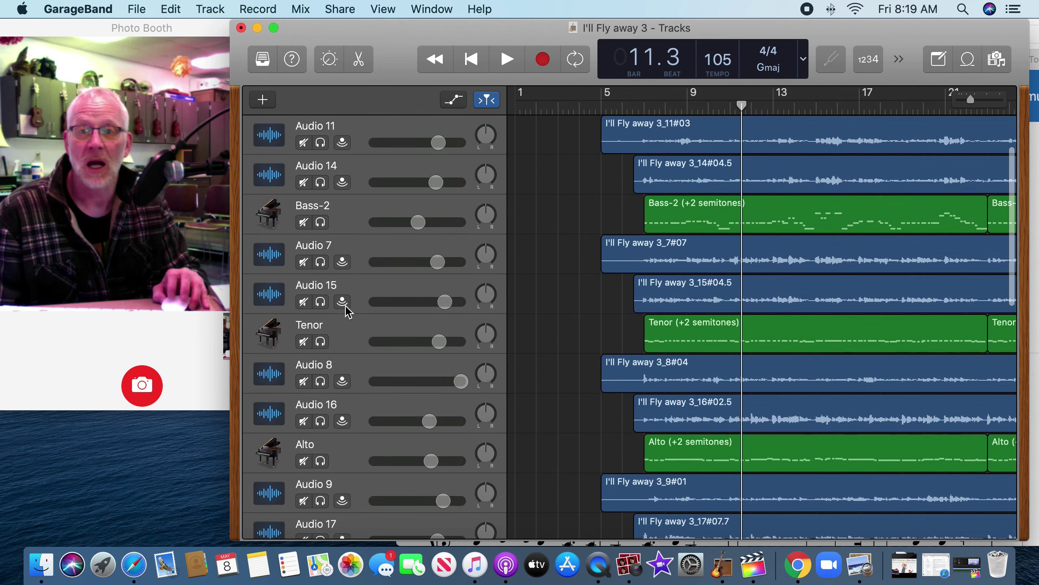
pyautogui.click(323, 341)
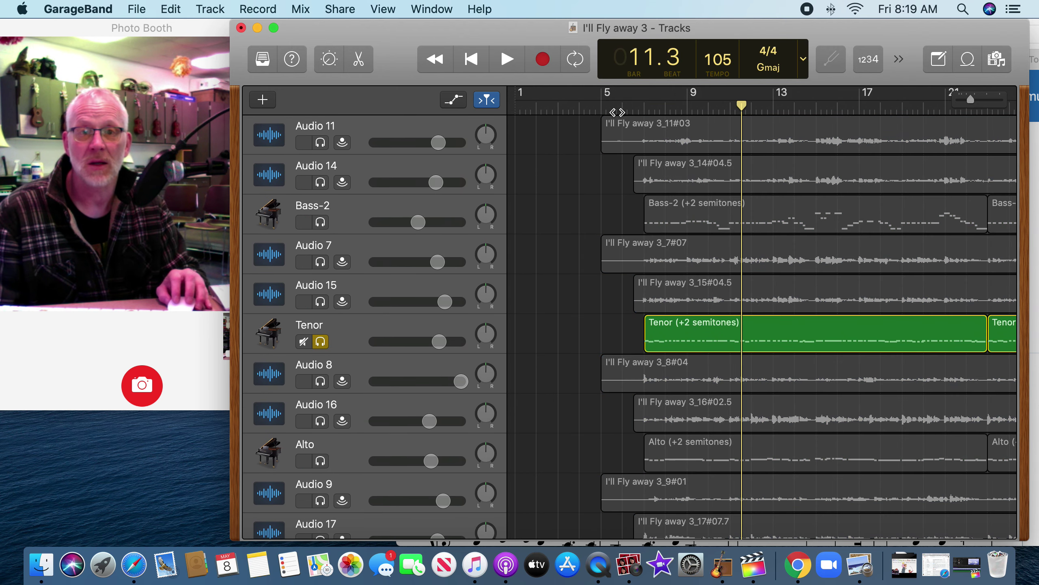
# Play the soloed Tenor track from bar 5, shift the GarageBand window aside and bring up the Safari score.
pyautogui.moveTo(617, 109); pyautogui.dragTo(608, 106)
pyautogui.click(507, 58)
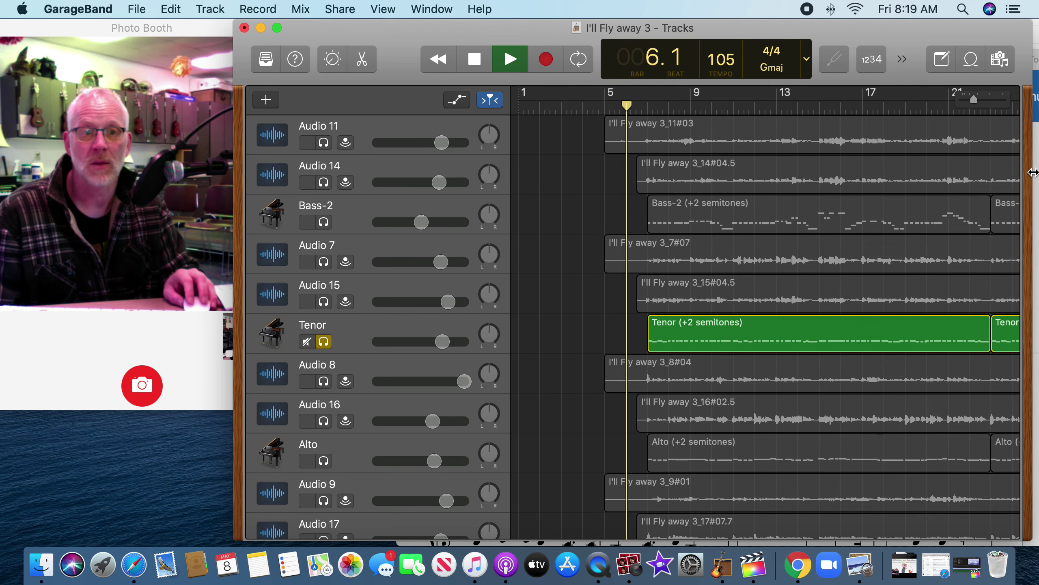
pyautogui.moveTo(860, 28); pyautogui.dragTo(827, 28)
pyautogui.click(1019, 245)
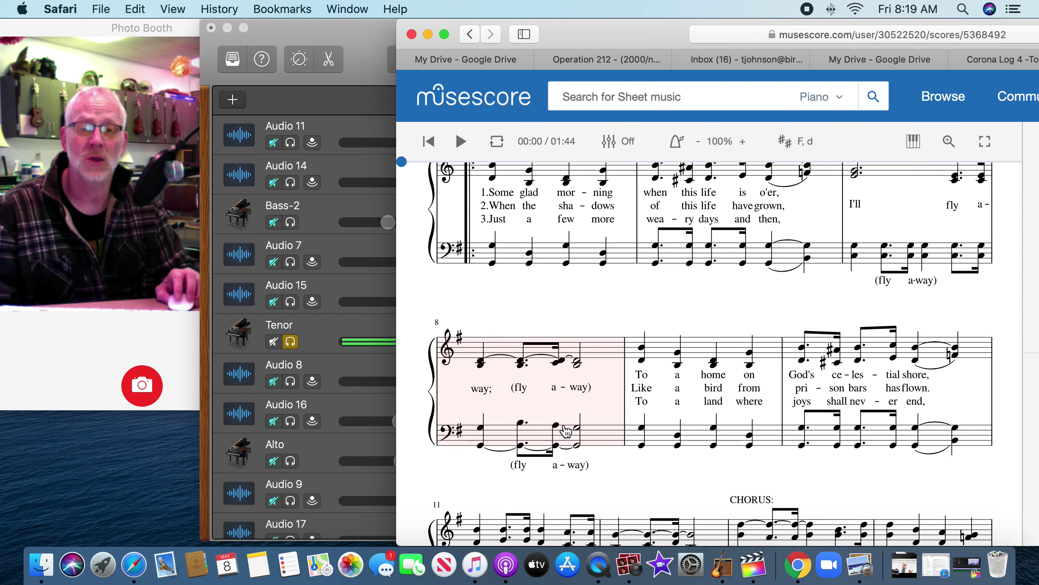
# Return to GarageBand, lower the Tenor track's volume slightly and stop playback.
pyautogui.click(304, 100)
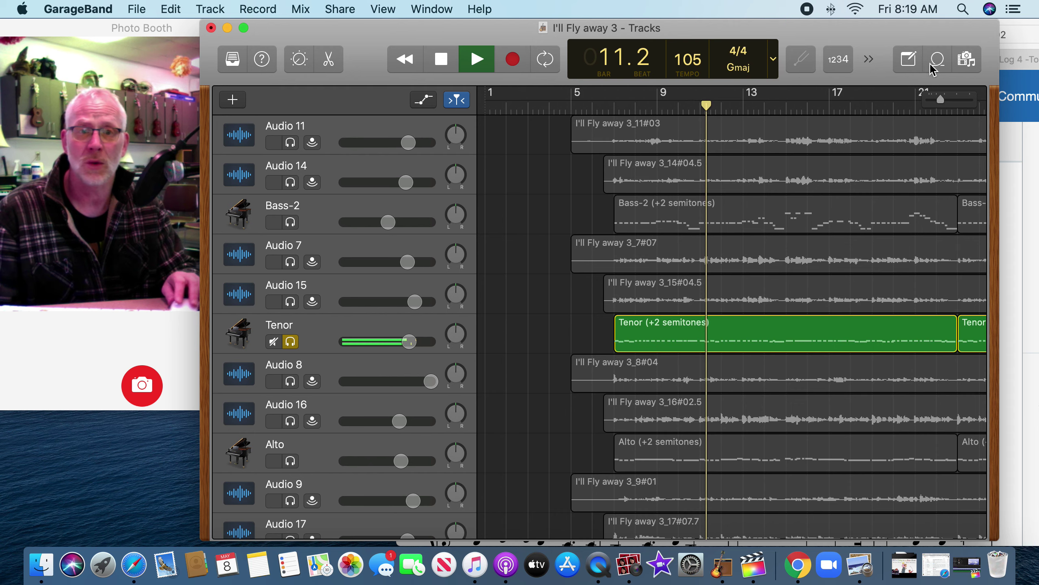
pyautogui.moveTo(408, 341); pyautogui.dragTo(387, 341)
pyautogui.click(442, 61)
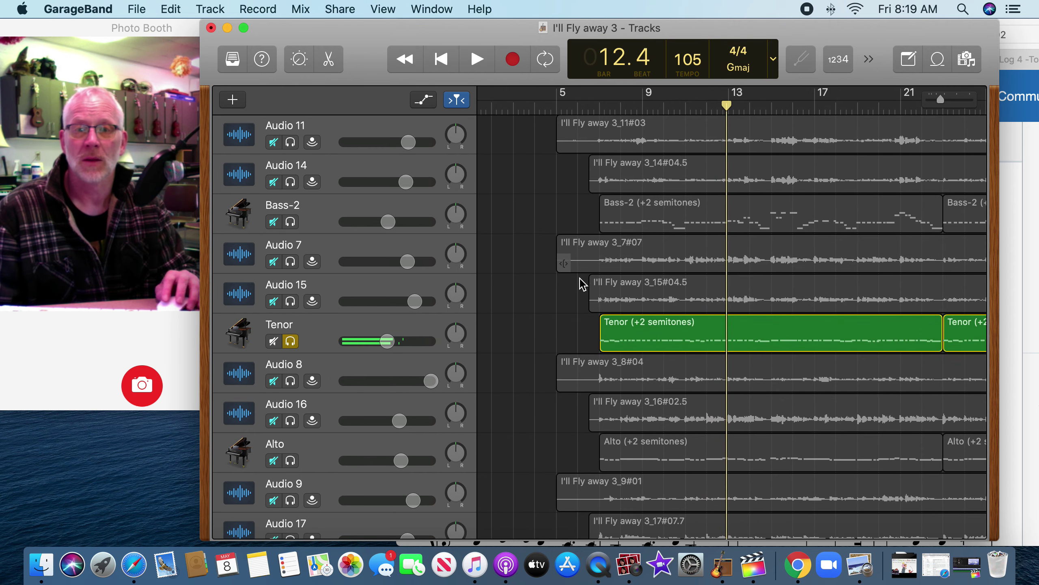
# Switch the solo from the Tenor track to the Alto track and lower the Alto volume slightly.
pyautogui.click(291, 341)
pyautogui.scroll(-2, 350, 378)
pyautogui.scroll(-1, 346, 380)
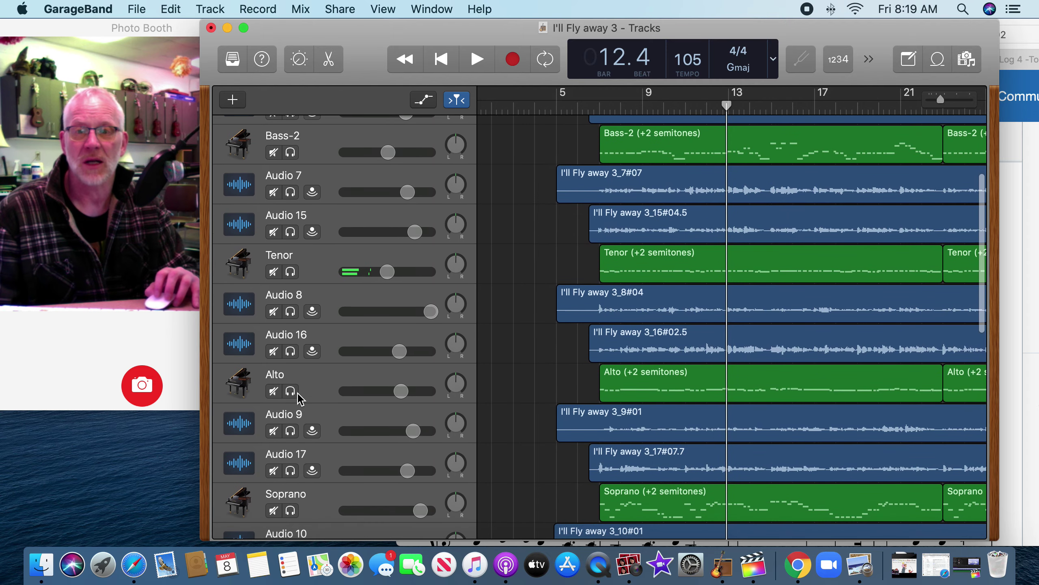
pyautogui.click(291, 390)
pyautogui.moveTo(401, 391); pyautogui.dragTo(386, 391)
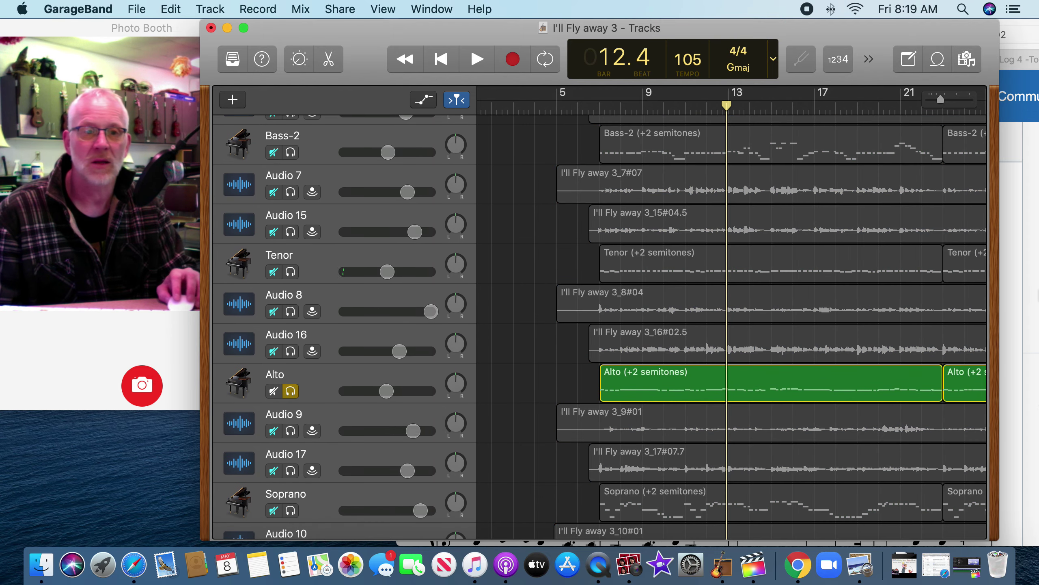
# Play the soloed Alto track from bar 5 while following the verse in the Safari score, and stop playback in GarageBand.
pyautogui.click(1025, 299)
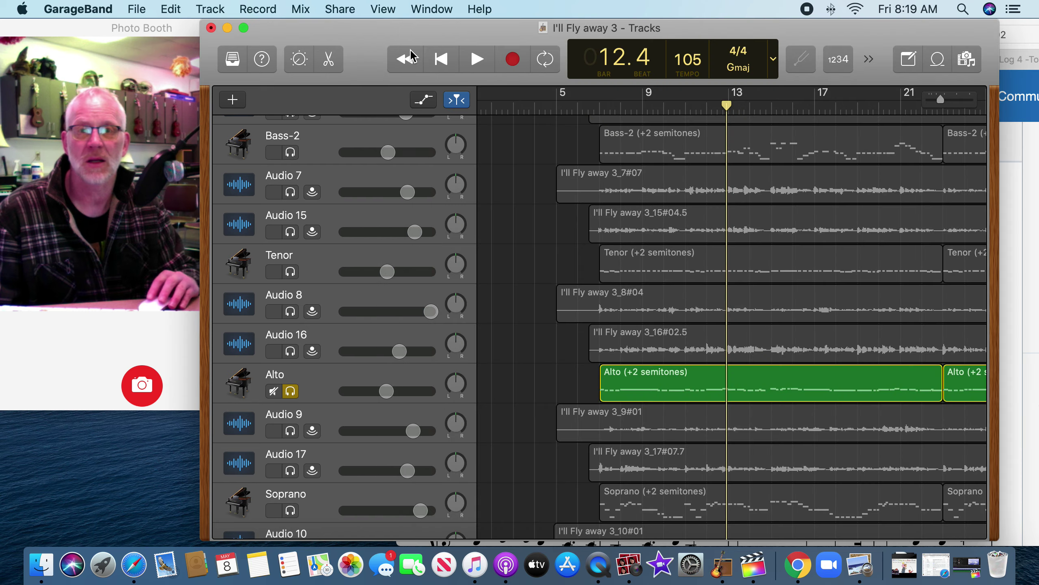
pyautogui.click(359, 57)
pyautogui.press('space')
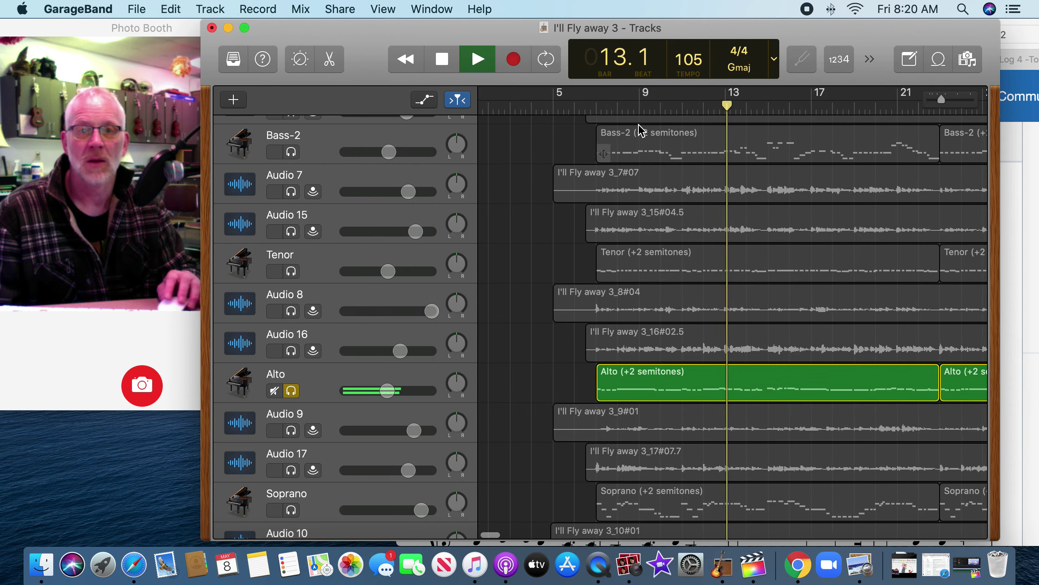
pyautogui.click(581, 108)
pyautogui.click(1037, 242)
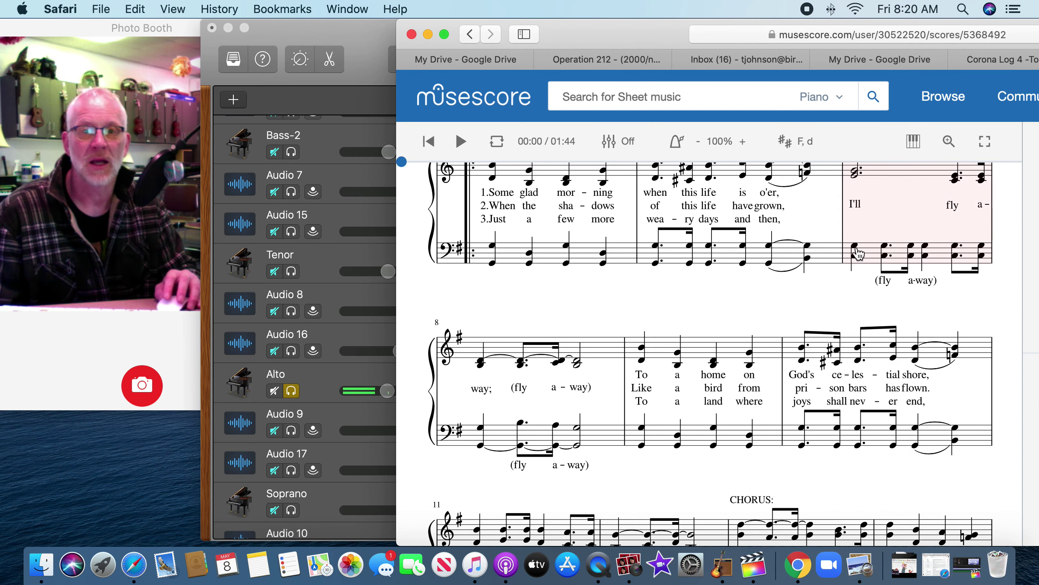
pyautogui.click(507, 224)
pyautogui.scroll(2, 511, 254)
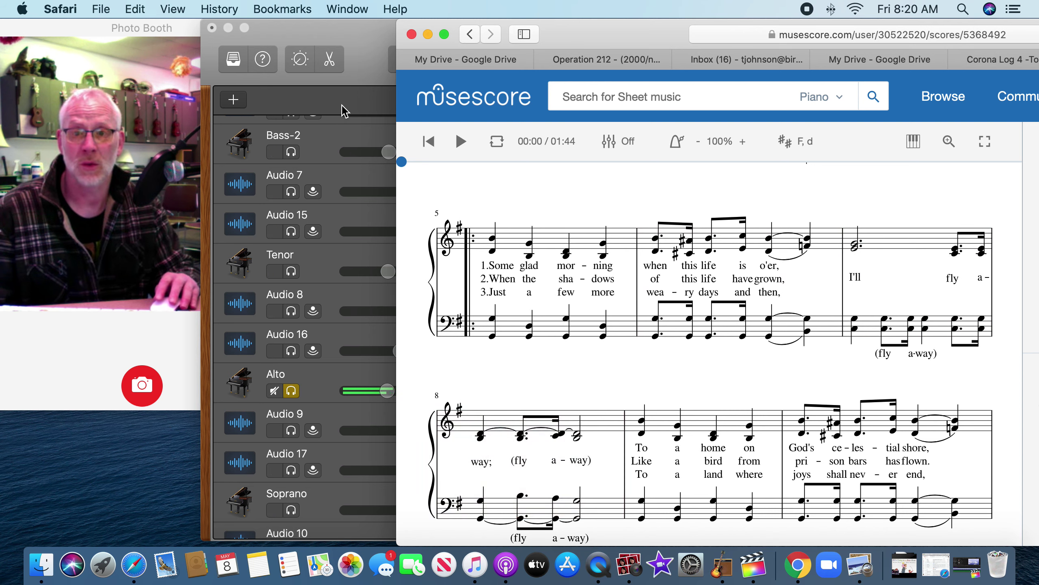
pyautogui.click(395, 51)
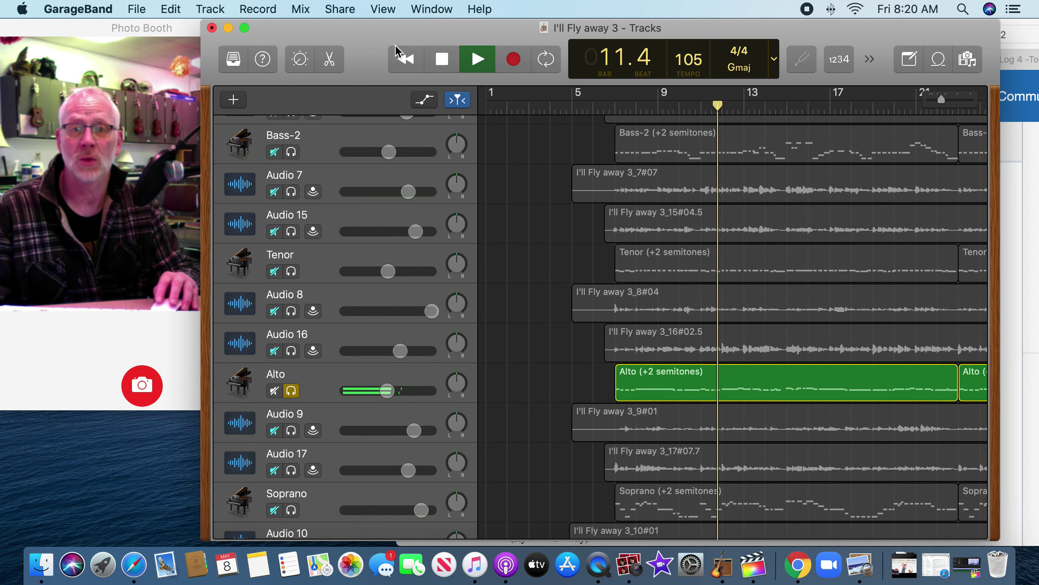
pyautogui.click(449, 65)
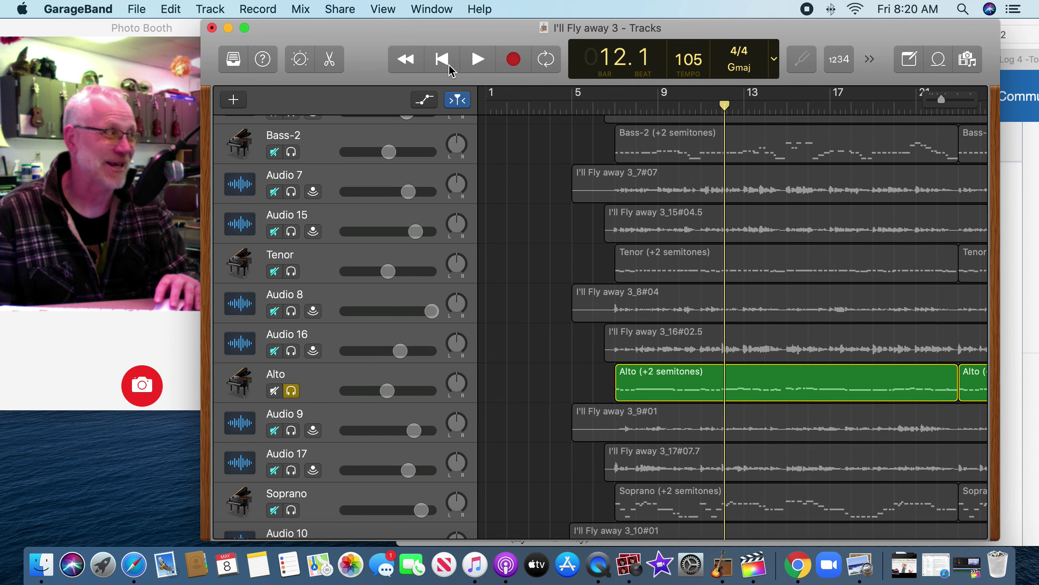
# Take the Alto track out of solo and solo the Soprano track instead.
pyautogui.click(291, 391)
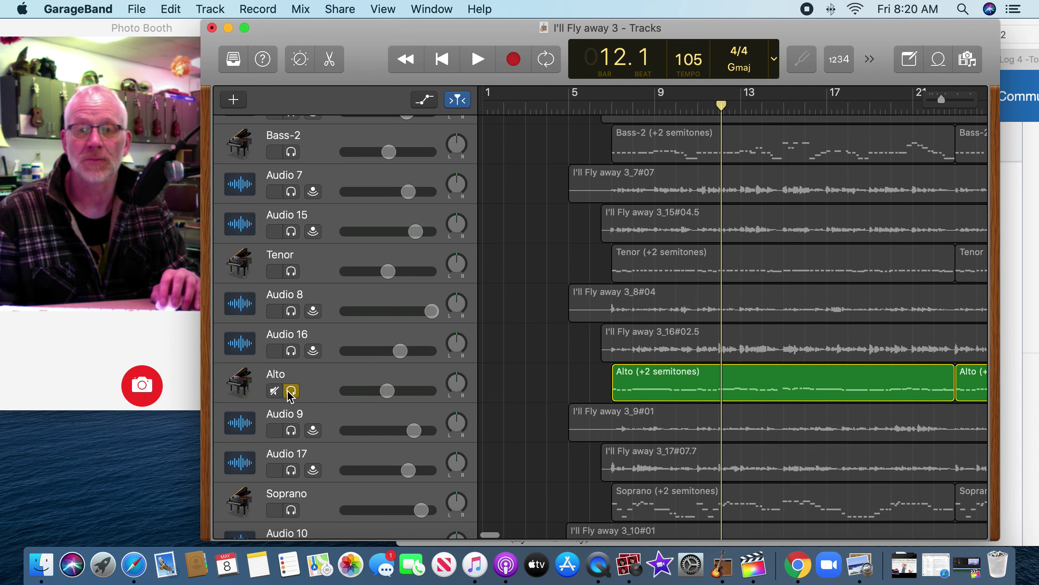
pyautogui.scroll(-2, 305, 475)
pyautogui.click(292, 475)
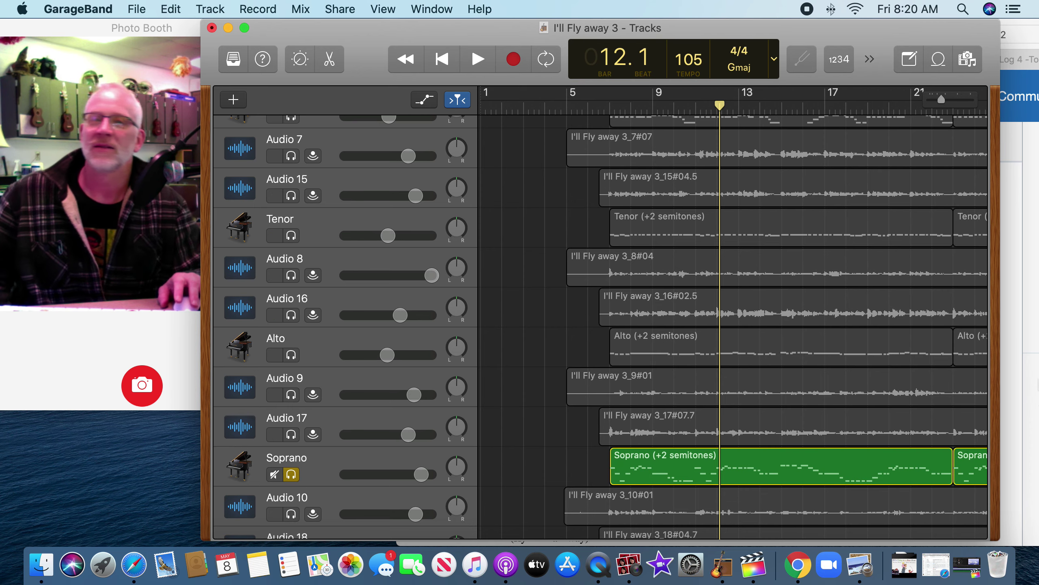
# Move the Safari score window aside to uncover more of the GarageBand track controls, and return to GarageBand.
pyautogui.click(1021, 342)
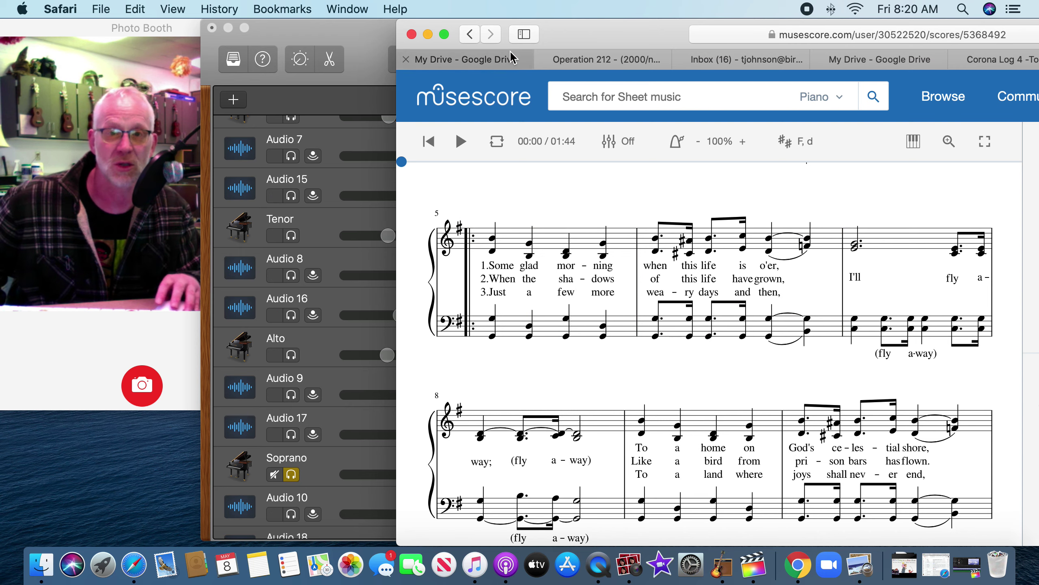
pyautogui.moveTo(513, 57); pyautogui.dragTo(557, 57)
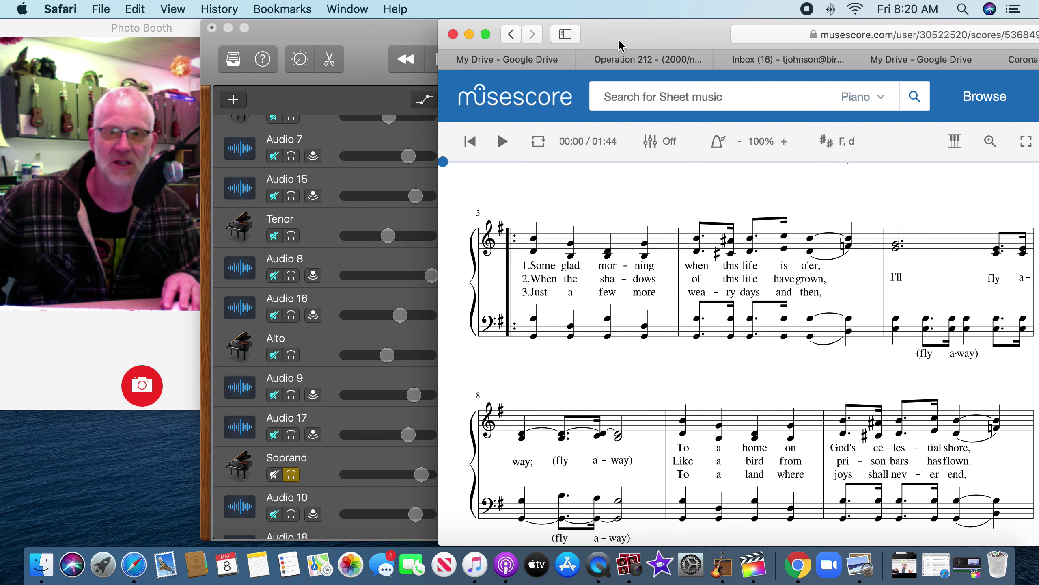
pyautogui.click(373, 49)
# Play the soloed Soprano track from bar 3 with the Safari score in view, and raise the system volume.
pyautogui.click(540, 106)
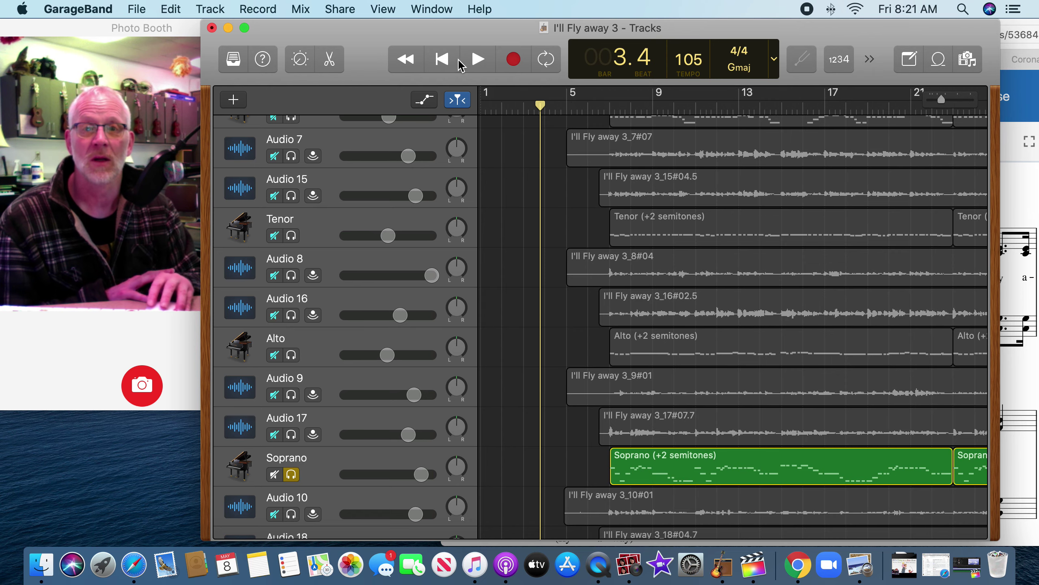
pyautogui.press('space')
pyautogui.click(1027, 172)
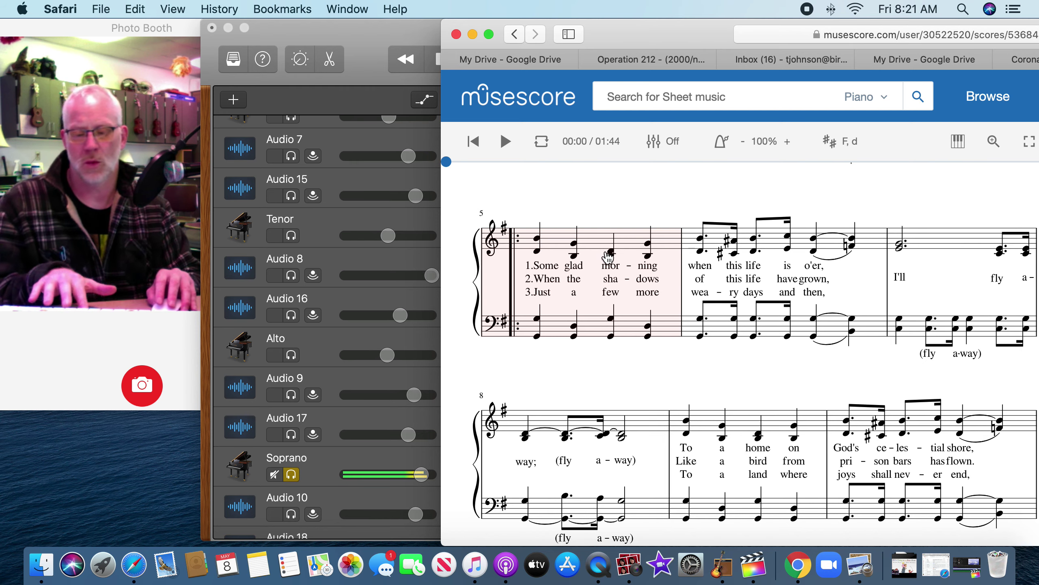
pyautogui.press('XF86AudioRaiseVolume')
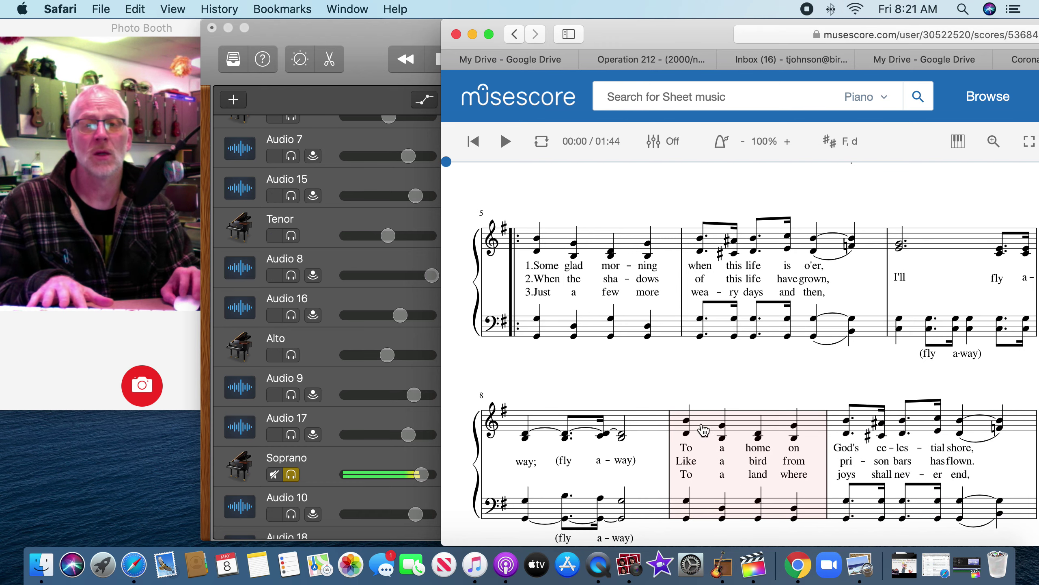
# Stop the Soprano playback in GarageBand and add the Bass and Bass-2 tracks to the solo.
pyautogui.click(438, 60)
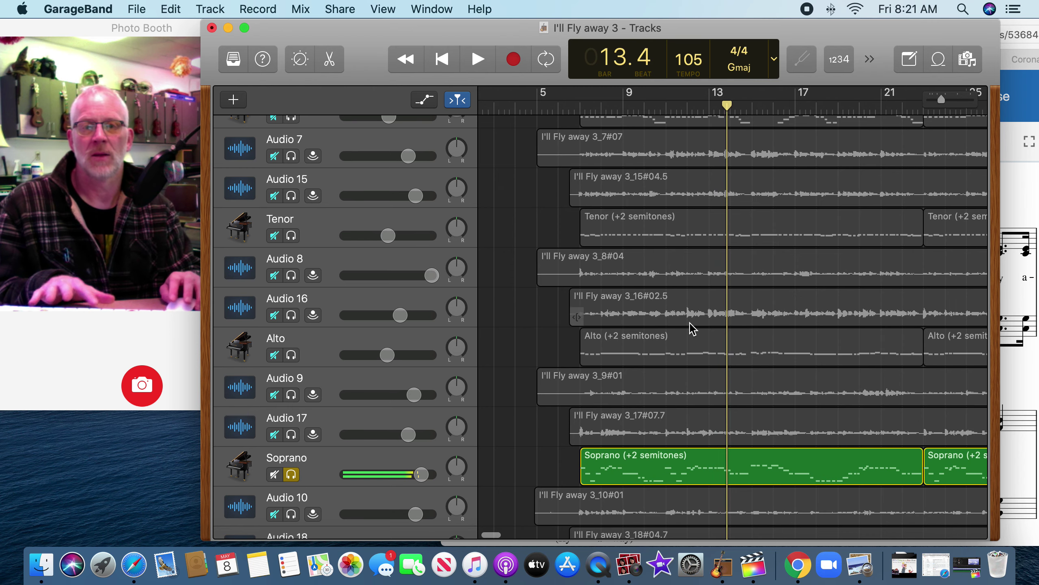
pyautogui.scroll(5, 488, 225)
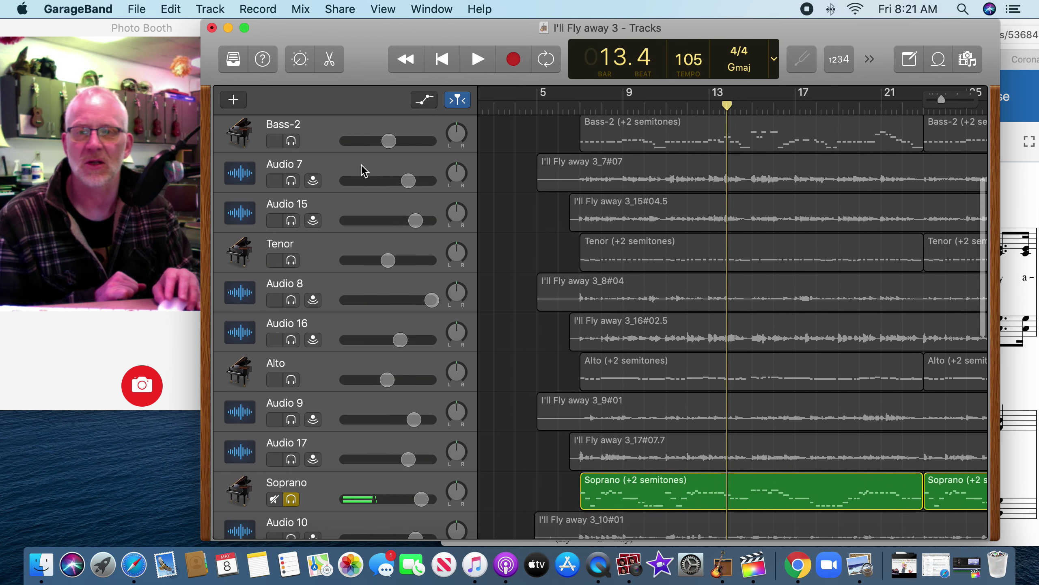
pyautogui.scroll(2, 375, 212)
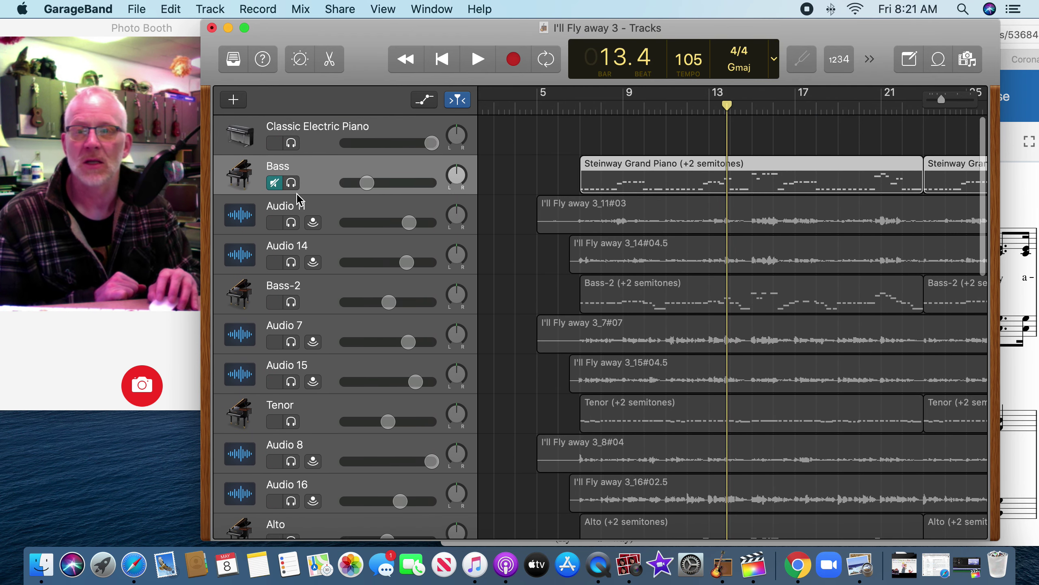
pyautogui.click(292, 183)
pyautogui.click(291, 302)
pyautogui.scroll(-2, 368, 286)
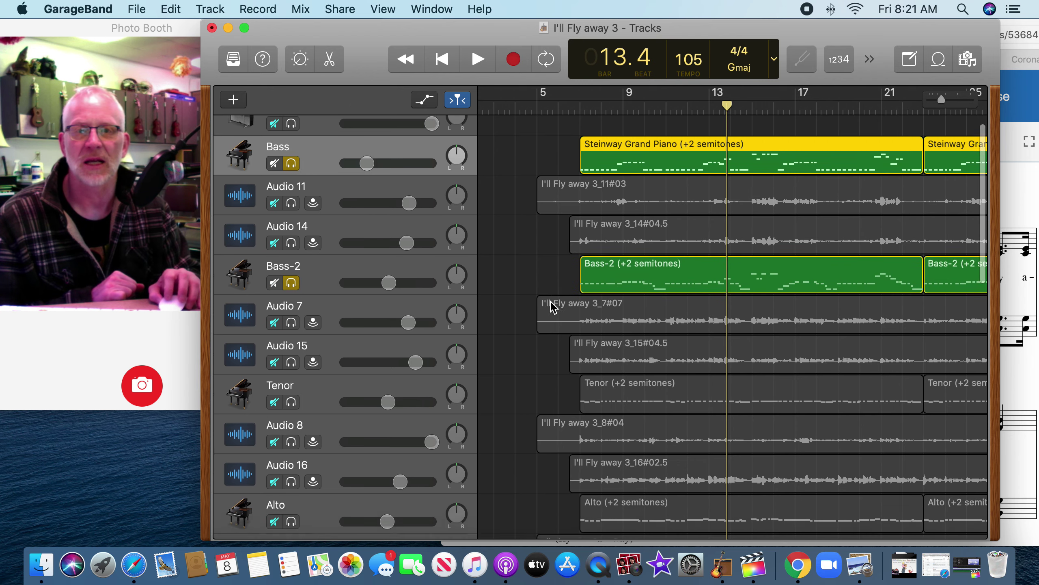
# Return the playhead to bar 5 and also solo the Tenor and Alto tracks.
pyautogui.click(539, 108)
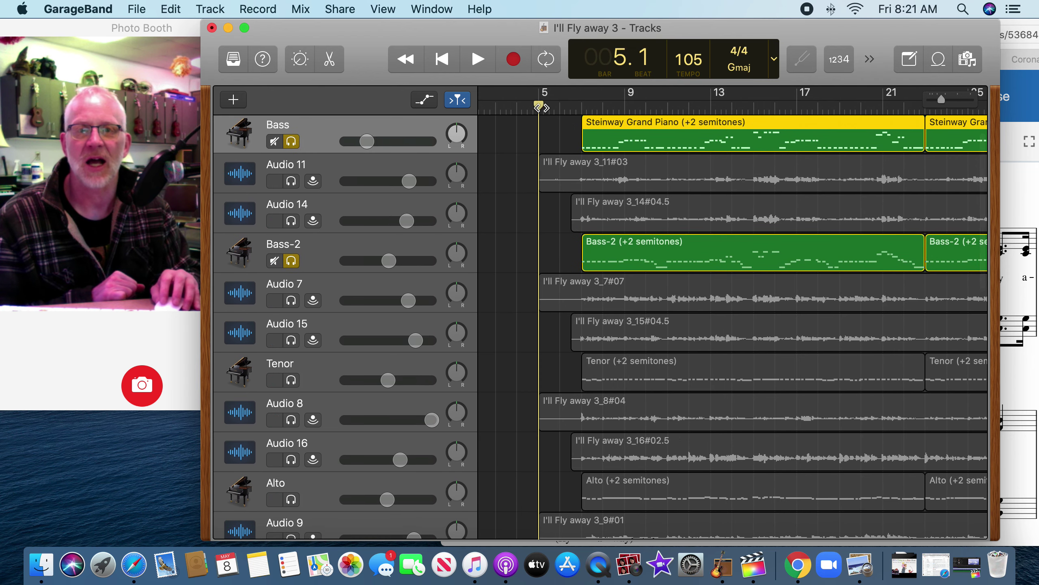
pyautogui.click(291, 380)
pyautogui.click(290, 499)
pyautogui.scroll(-4, 319, 473)
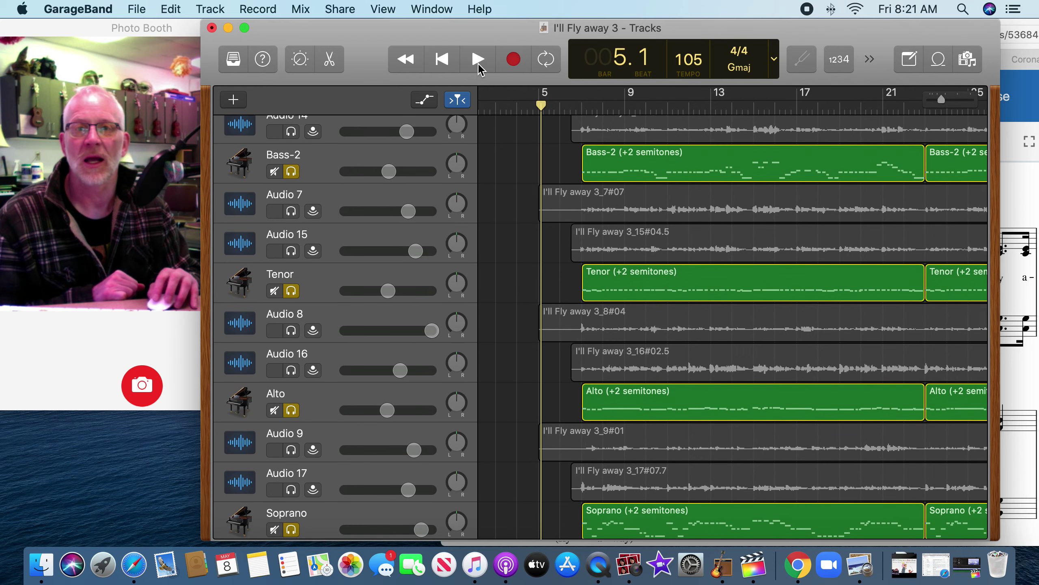
# Play the soloed Bass, Bass-2, Tenor, Alto and Soprano tracks together from bar 5 and raise the system volume.
pyautogui.press('space')
pyautogui.hscroll(-3, 733, 286)
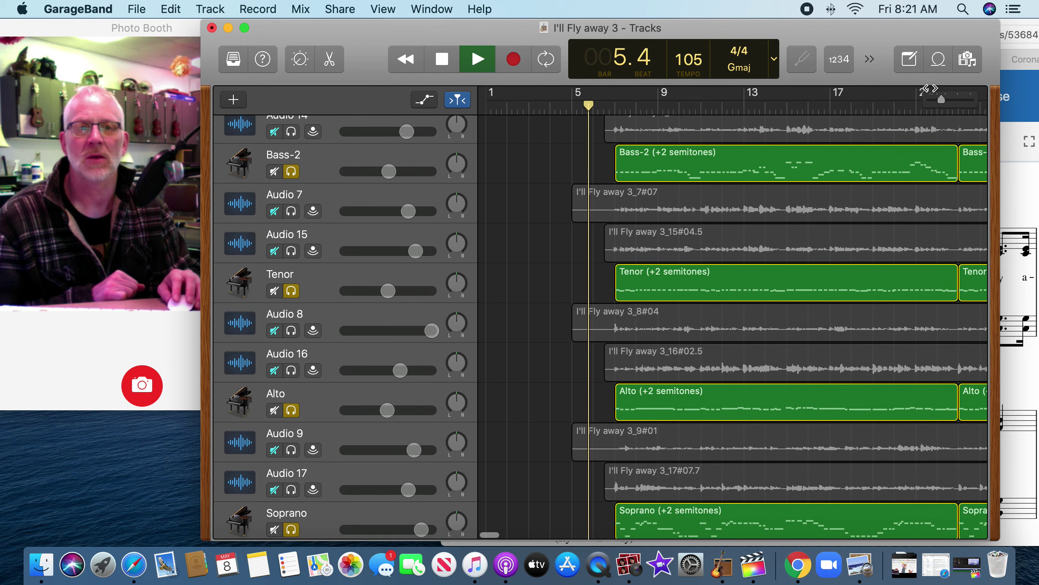
pyautogui.press('XF86AudioRaiseVolume')
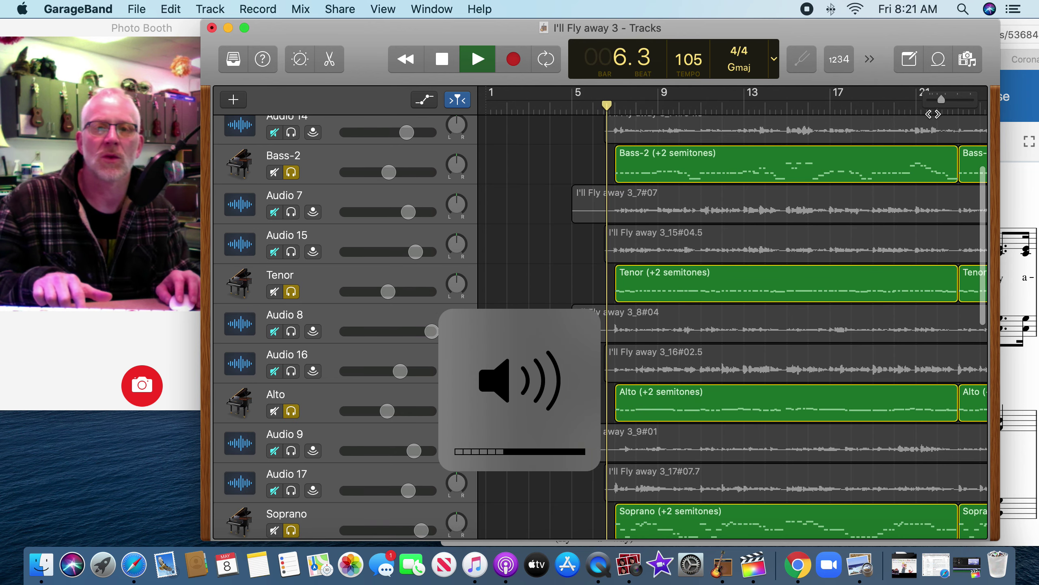
pyautogui.press('XF86AudioLowerVolume')
pyautogui.press('XF86AudioLowerVolume')
pyautogui.press('XF86AudioLowerVolume')
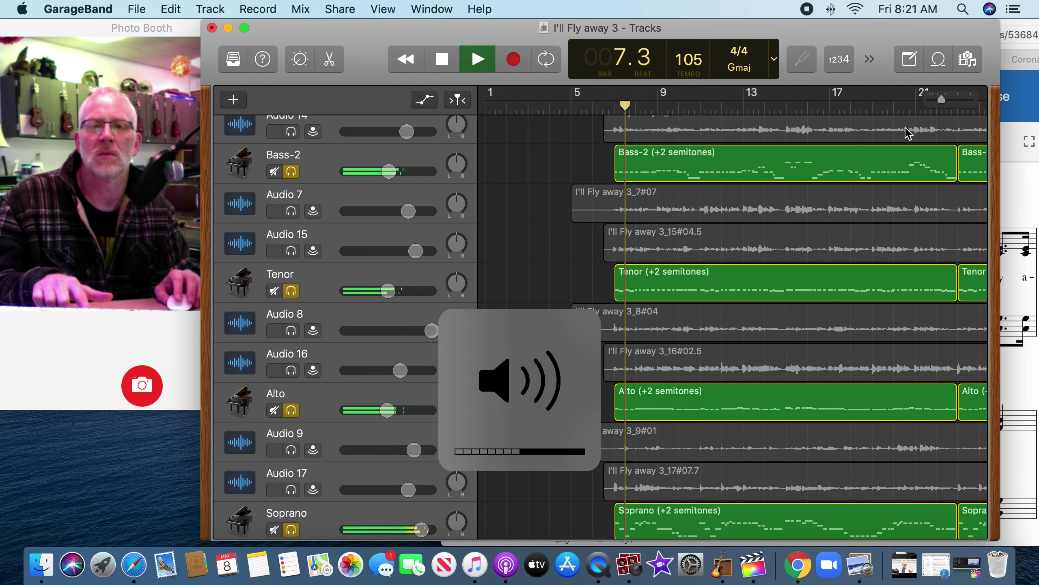
# Lower the Soprano track's volume slightly while the combined parts play, and stop playback.
pyautogui.scroll(-2, 755, 278)
pyautogui.scroll(-1, 755, 279)
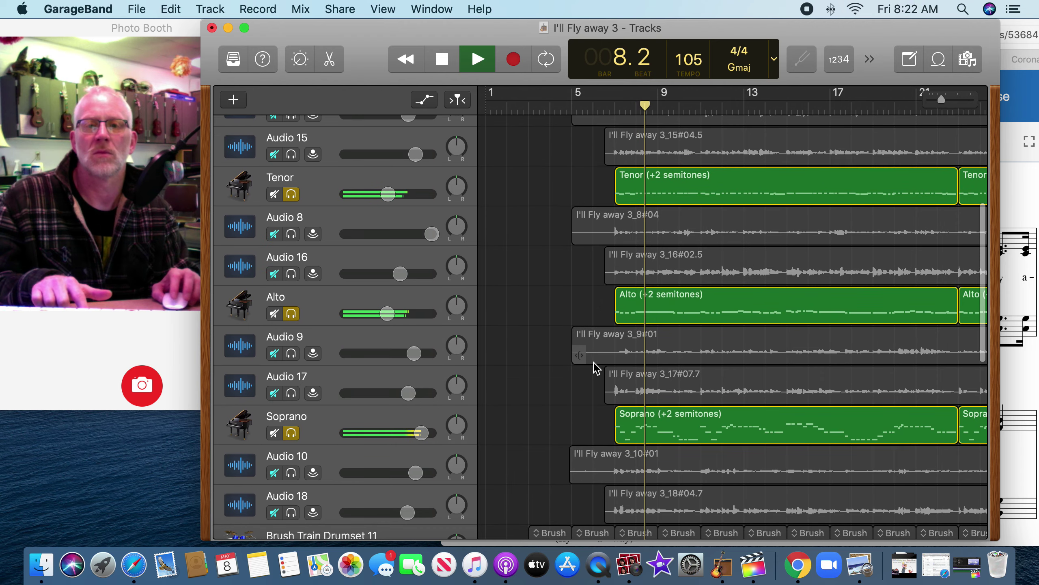
pyautogui.moveTo(420, 433); pyautogui.dragTo(407, 433)
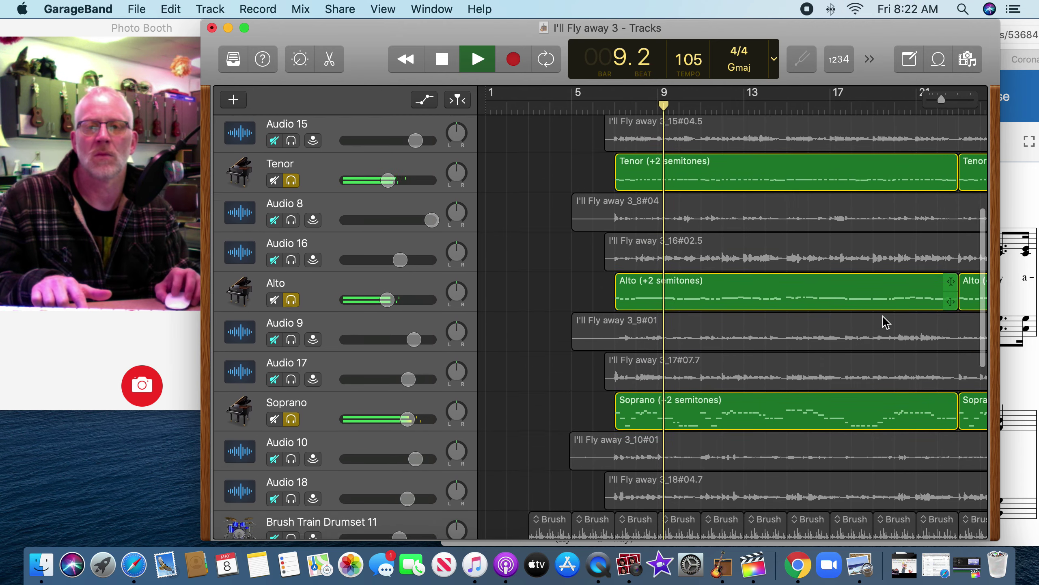
pyautogui.scroll(-4, 882, 320)
pyautogui.scroll(6, 884, 321)
pyautogui.scroll(5, 883, 323)
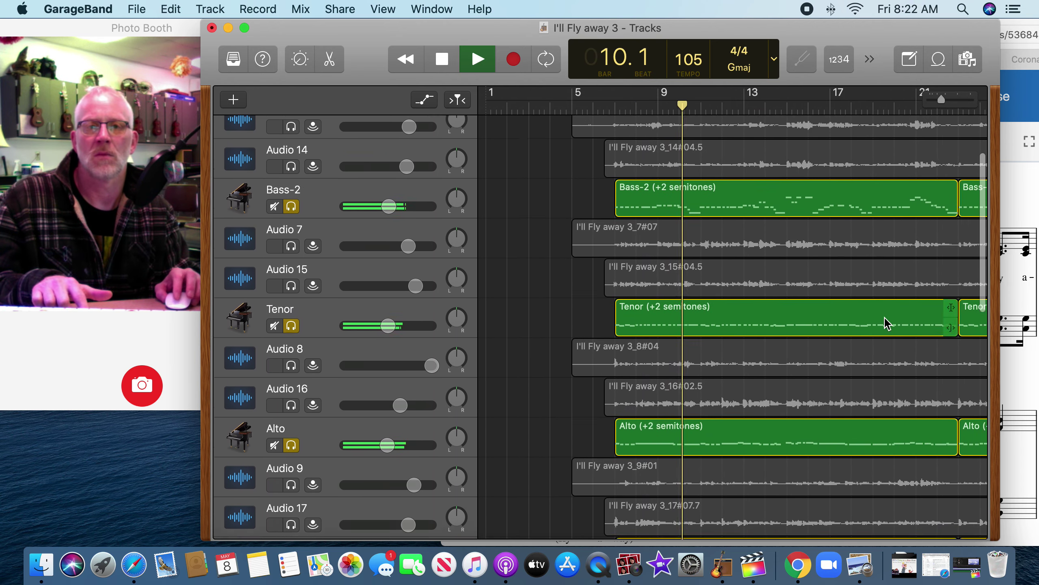
pyautogui.click(442, 59)
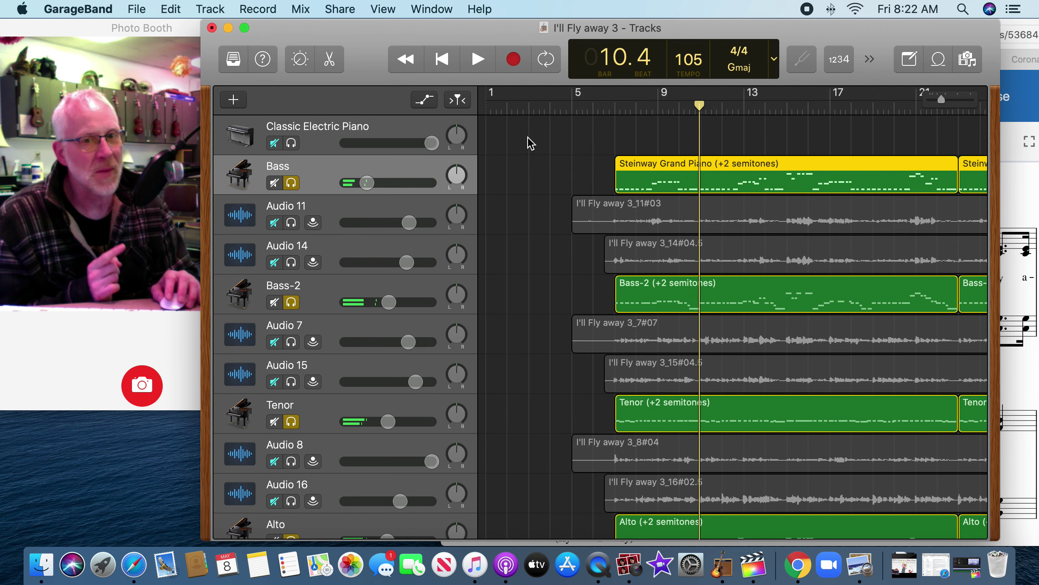
# Take the Bass-2, Tenor, Alto and Soprano tracks out of solo, leaving only Bass soloed.
pyautogui.click(291, 302)
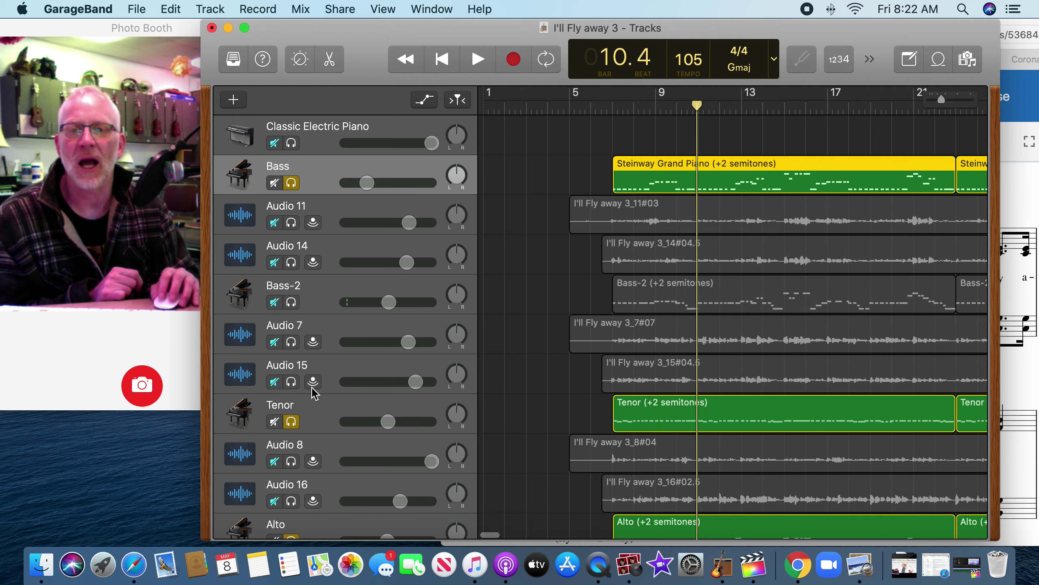
pyautogui.click(291, 421)
pyautogui.scroll(-4, 303, 426)
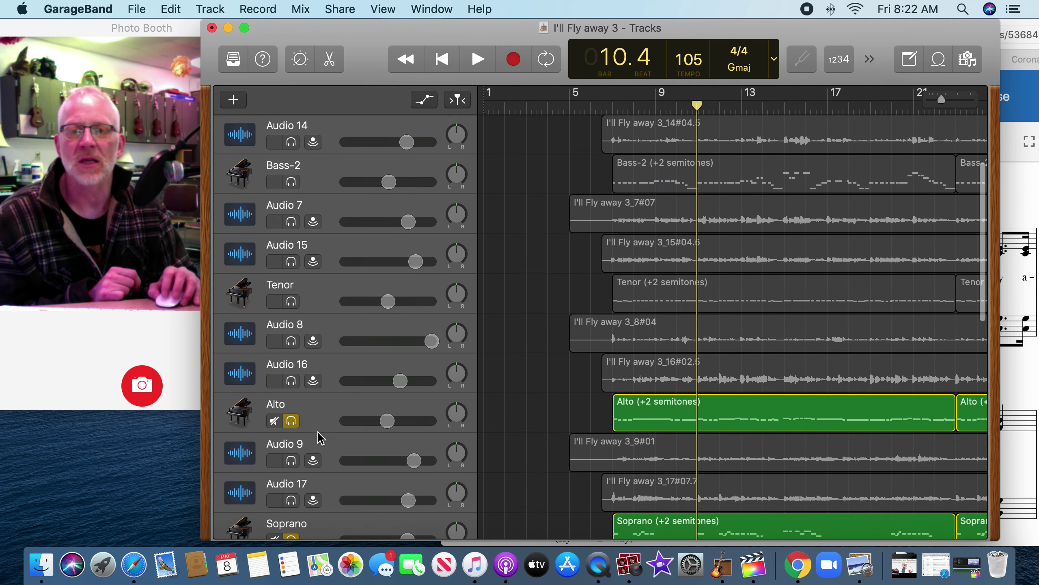
pyautogui.click(298, 404)
pyautogui.click(294, 400)
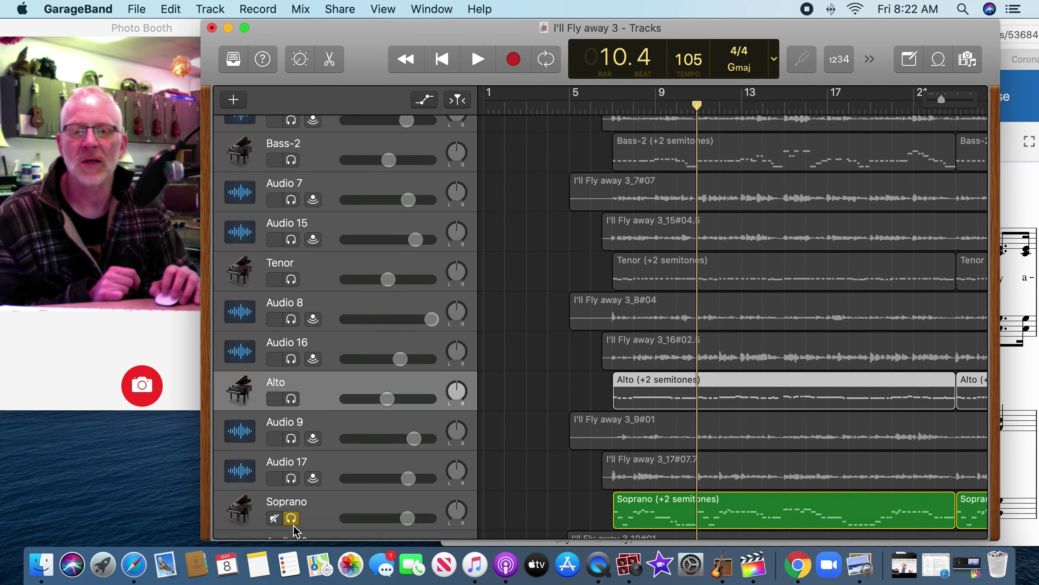
pyautogui.click(294, 527)
pyautogui.click(293, 519)
pyautogui.scroll(-4, 360, 490)
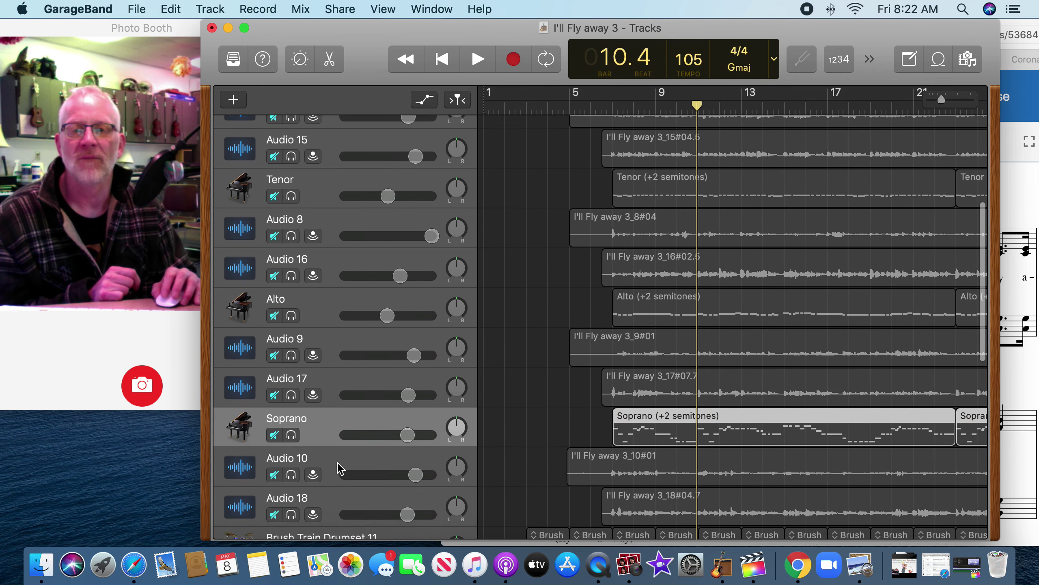
# Solo Audio 14 and play it with the Bass track from about bar 7, raising the Bass volume before stopping playback.
pyautogui.scroll(8, 354, 485)
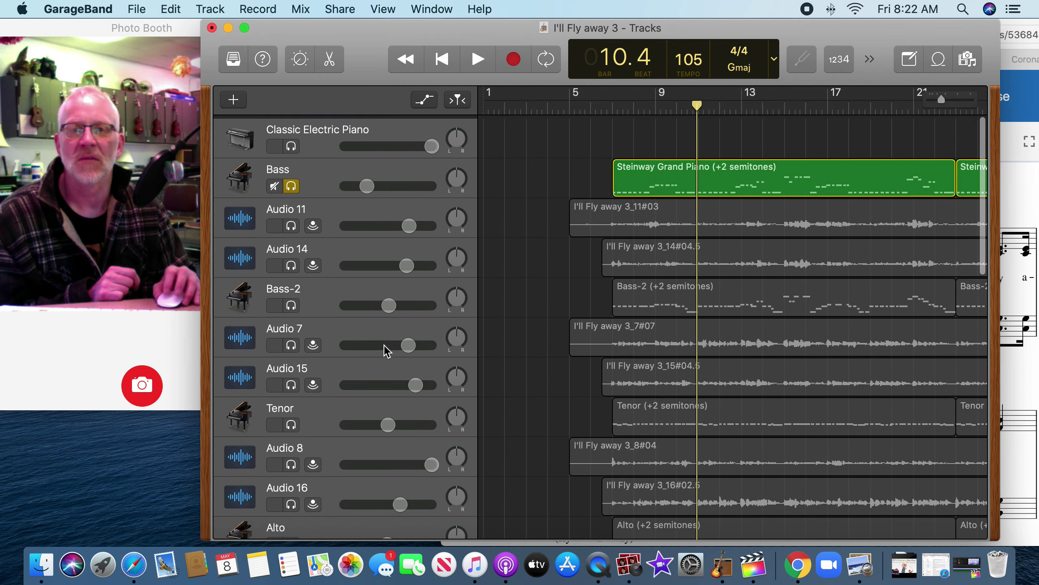
pyautogui.click(292, 262)
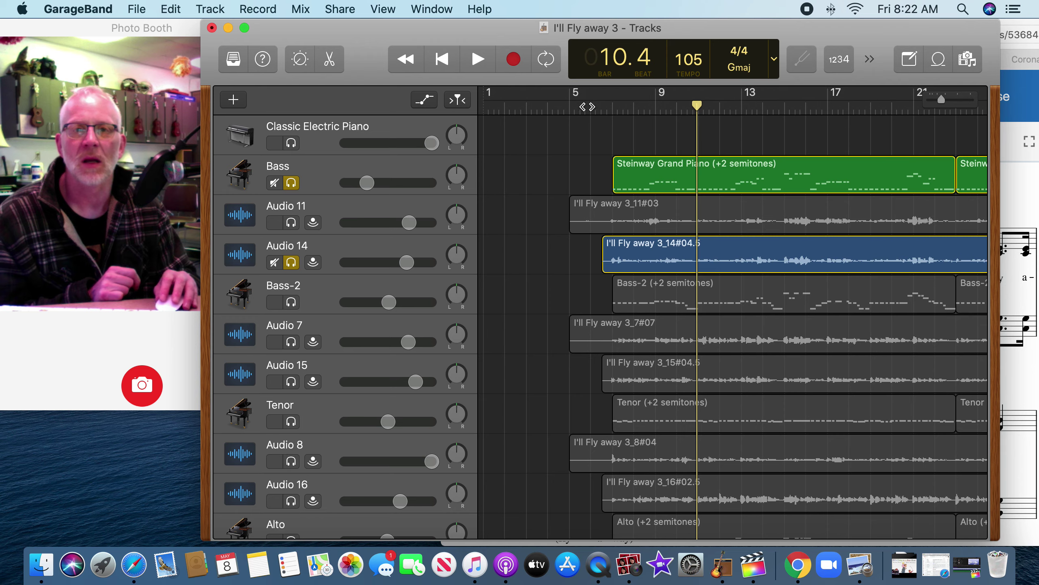
pyautogui.click(622, 109)
pyautogui.click(486, 61)
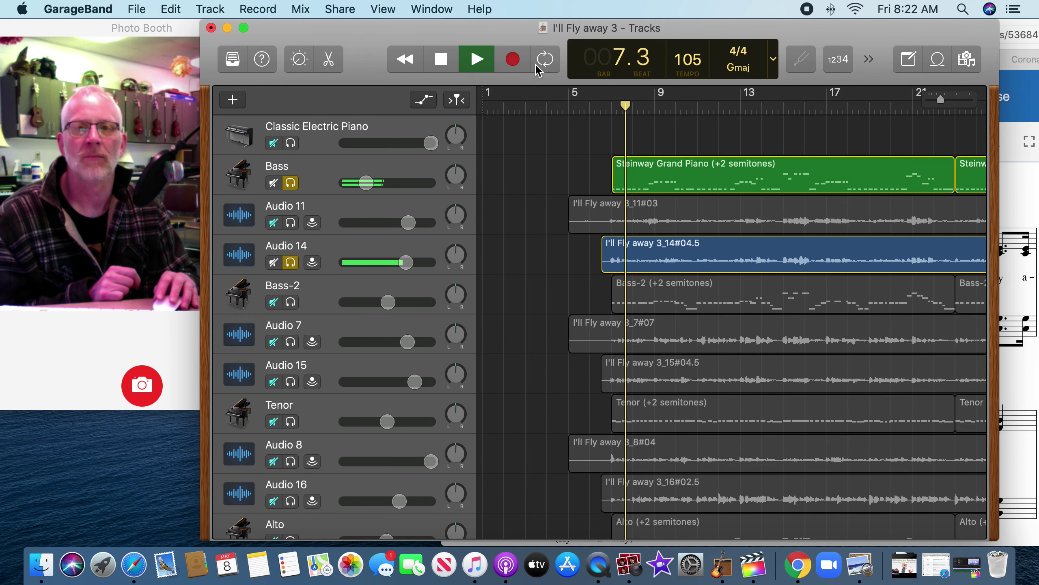
pyautogui.moveTo(367, 183); pyautogui.dragTo(411, 183)
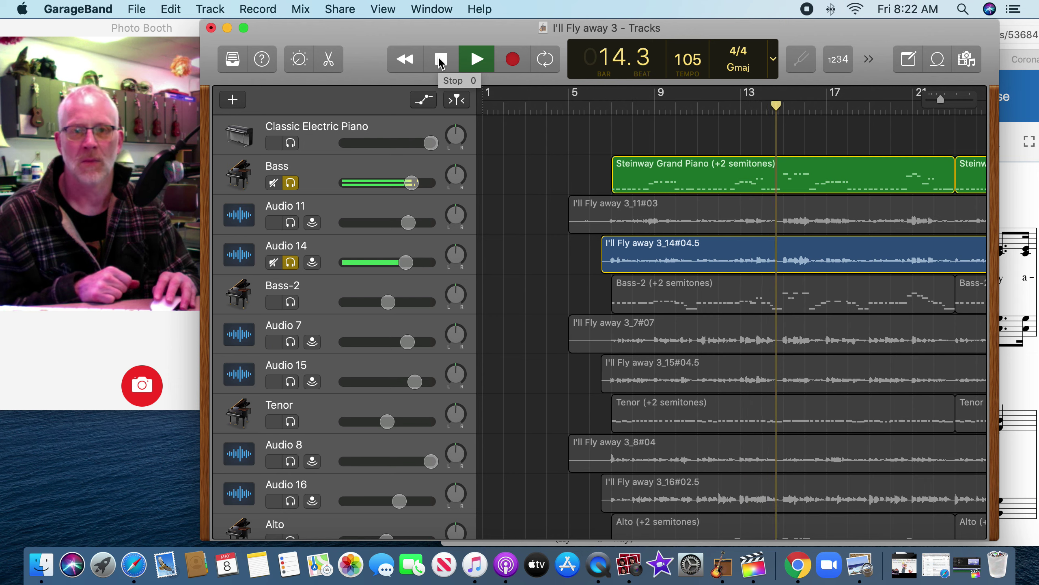
pyautogui.click(439, 61)
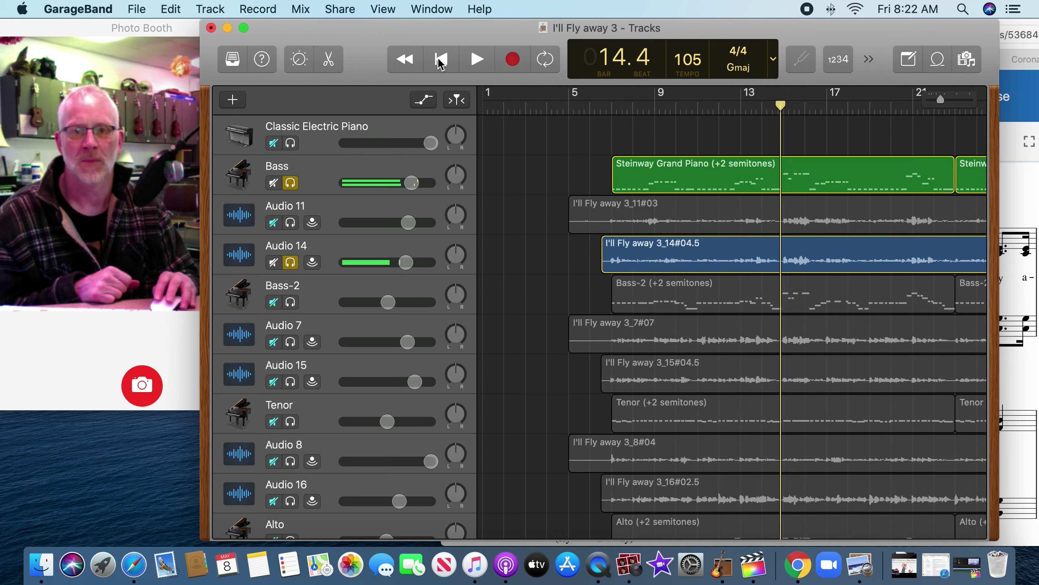
# Take Bass and Audio 14 out of solo and solo Bass-2 and Audio 15 instead.
pyautogui.click(291, 182)
pyautogui.click(291, 263)
pyautogui.click(290, 302)
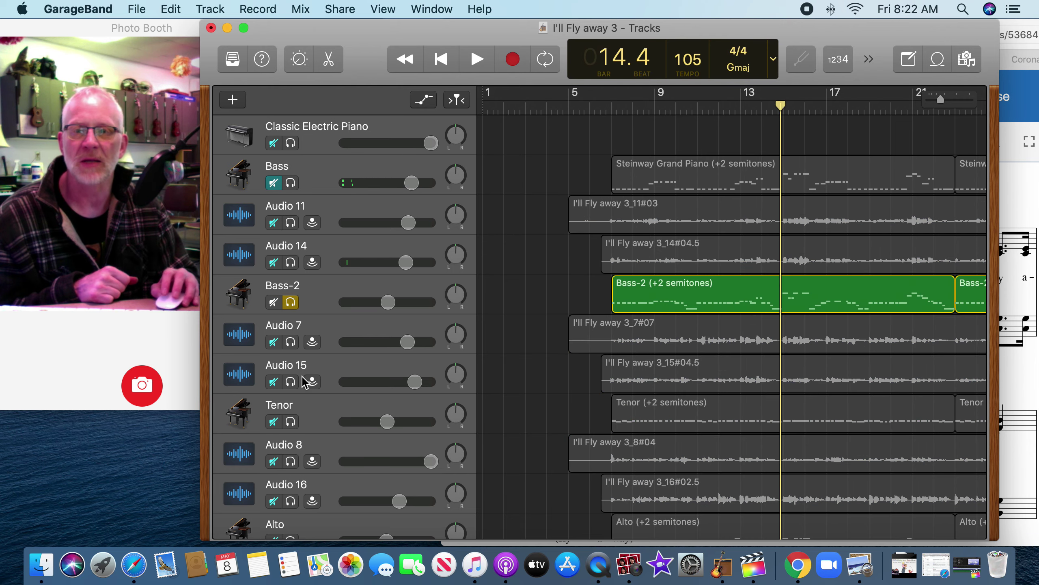
pyautogui.hscroll(10, 395, 325)
pyautogui.hscroll(-5, 395, 328)
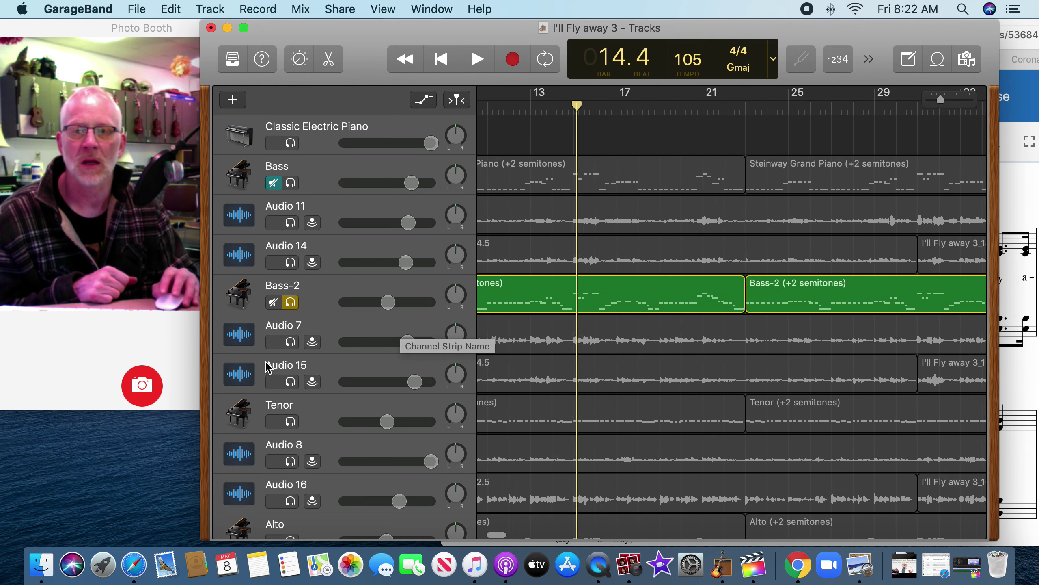
pyautogui.hscroll(-2, 270, 371)
pyautogui.keyDown('alt'); pyautogui.click(273, 381); pyautogui.keyUp('alt')
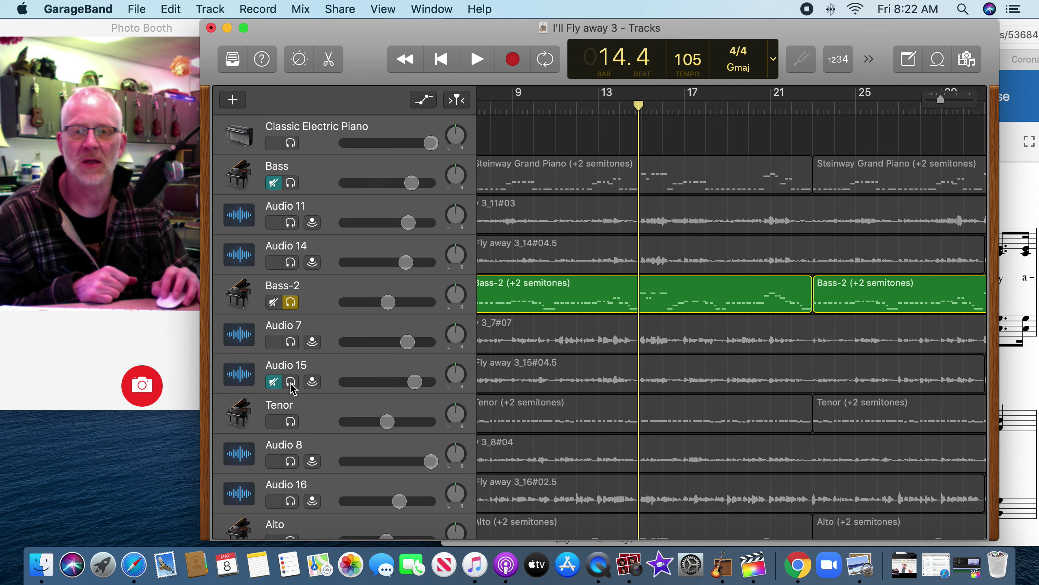
pyautogui.click(291, 382)
# Play Bass-2 with Audio 15 from bar 6 beat 4, raising the Bass-2 volume before stopping playback.
pyautogui.hscroll(-4, 485, 308)
pyautogui.click(609, 108)
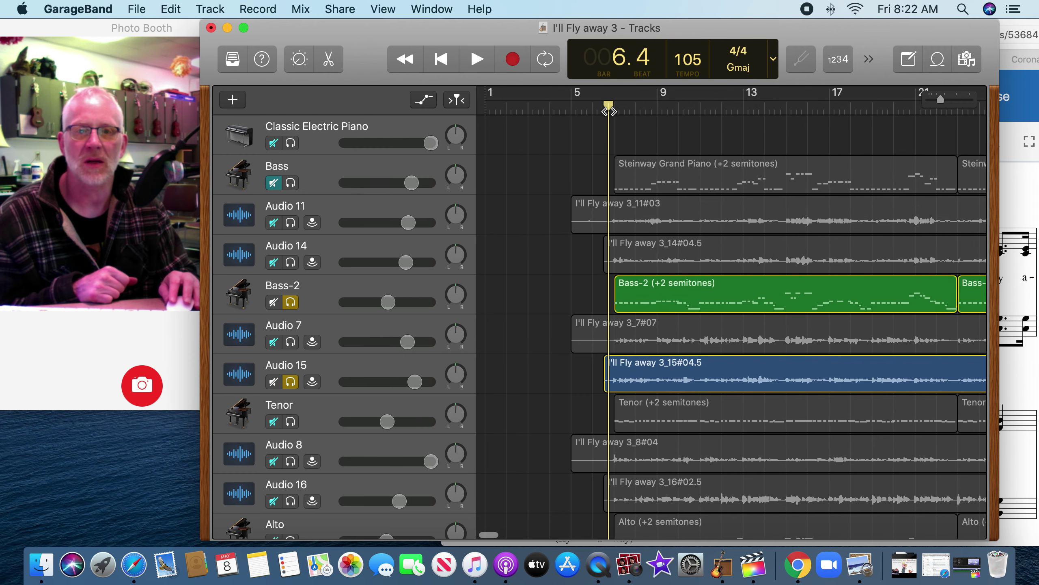
pyautogui.click(490, 58)
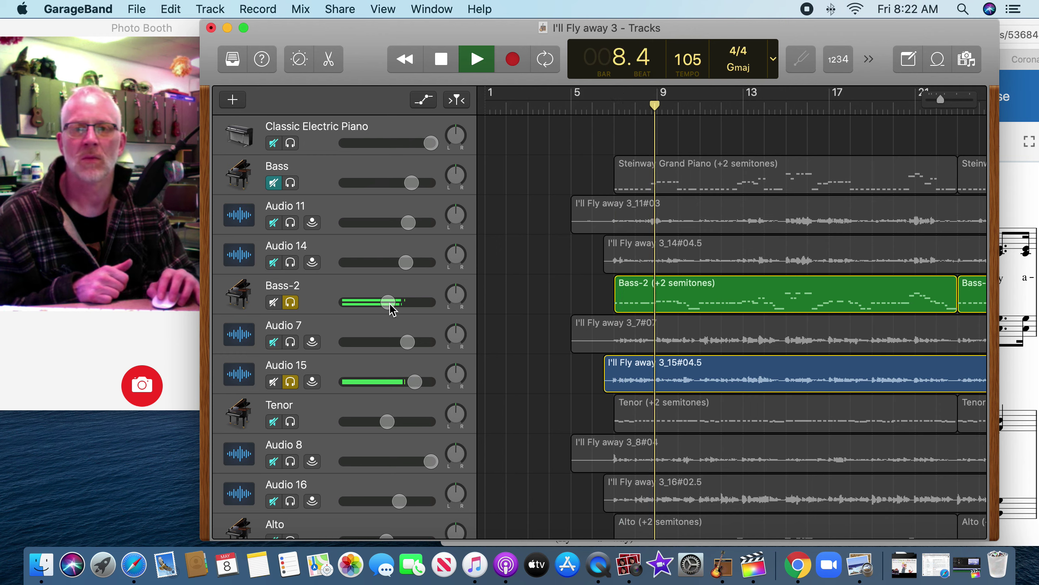
pyautogui.moveTo(388, 303); pyautogui.dragTo(402, 302)
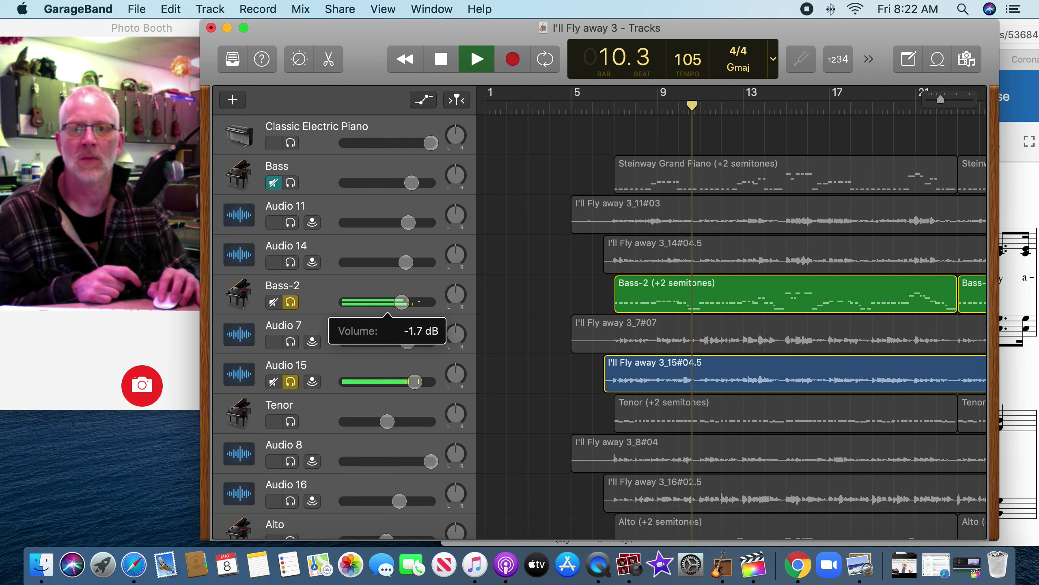
pyautogui.moveTo(402, 302); pyautogui.dragTo(404, 302)
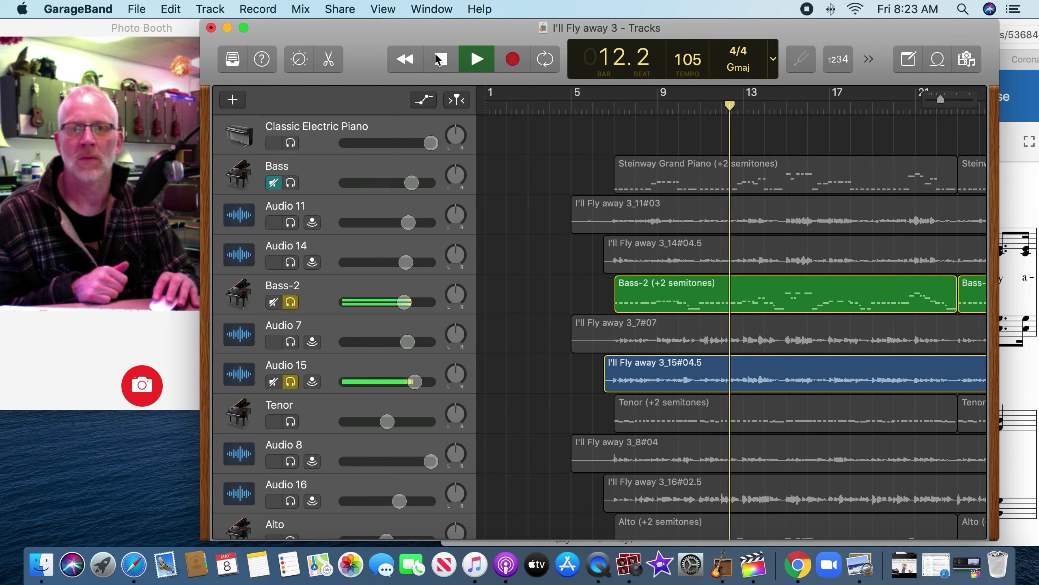
pyautogui.press('space')
# Add Bass and Audio 14 to the solo, play all four soloed tracks on from bar 12, and stop playback.
pyautogui.click(290, 183)
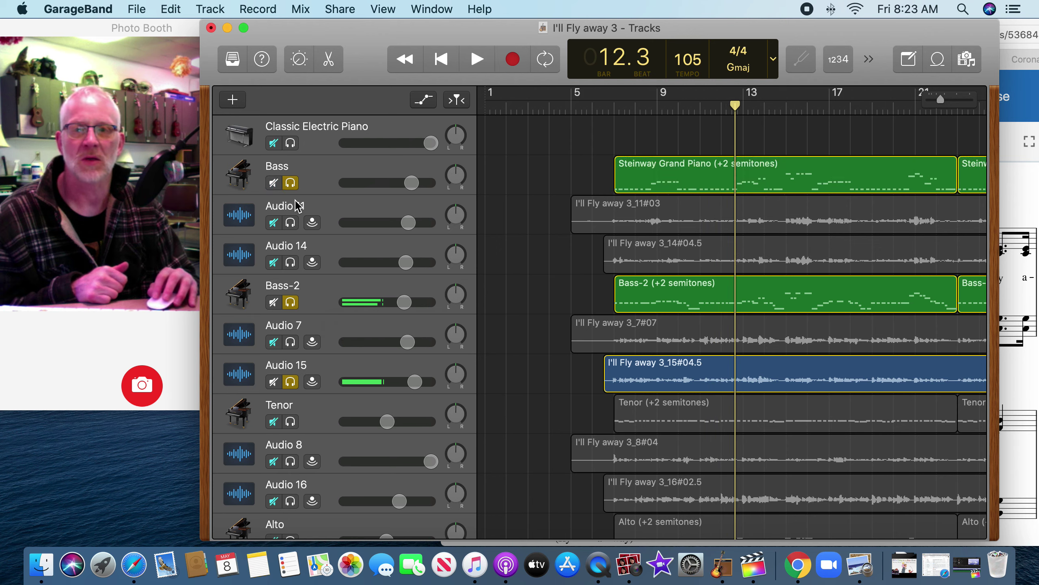
pyautogui.click(291, 262)
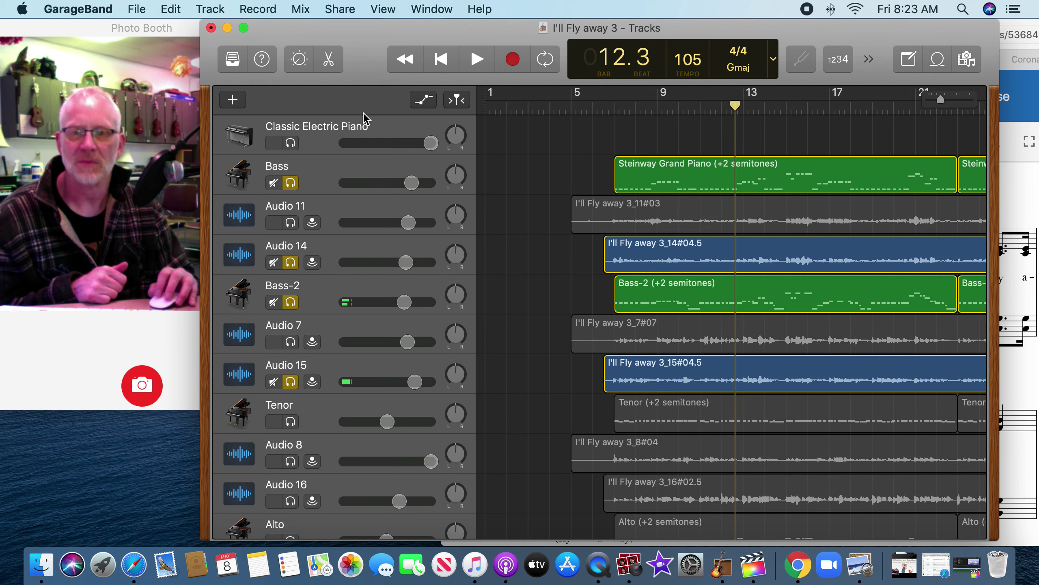
pyautogui.click(474, 60)
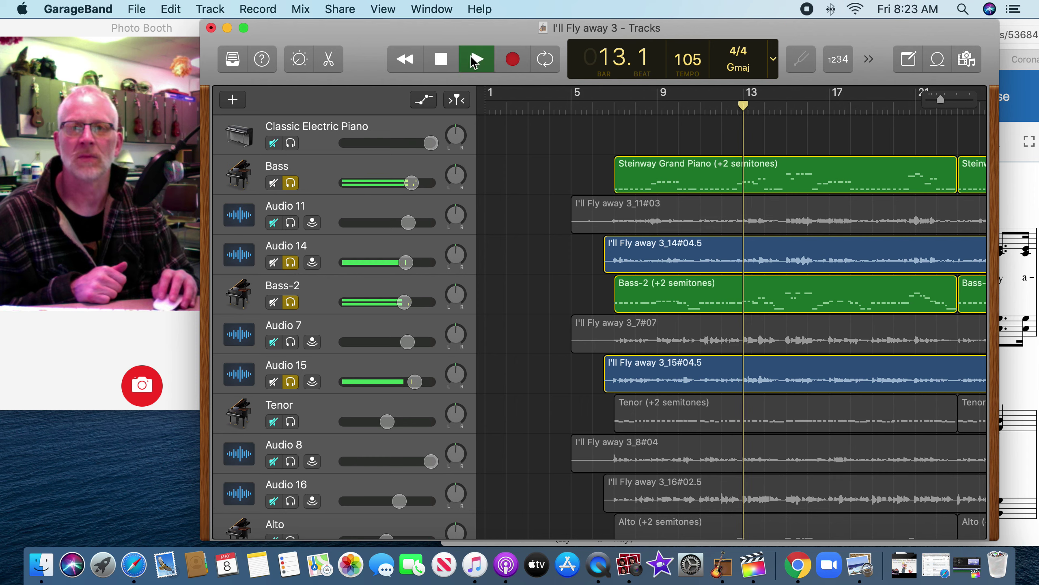
pyautogui.click(441, 63)
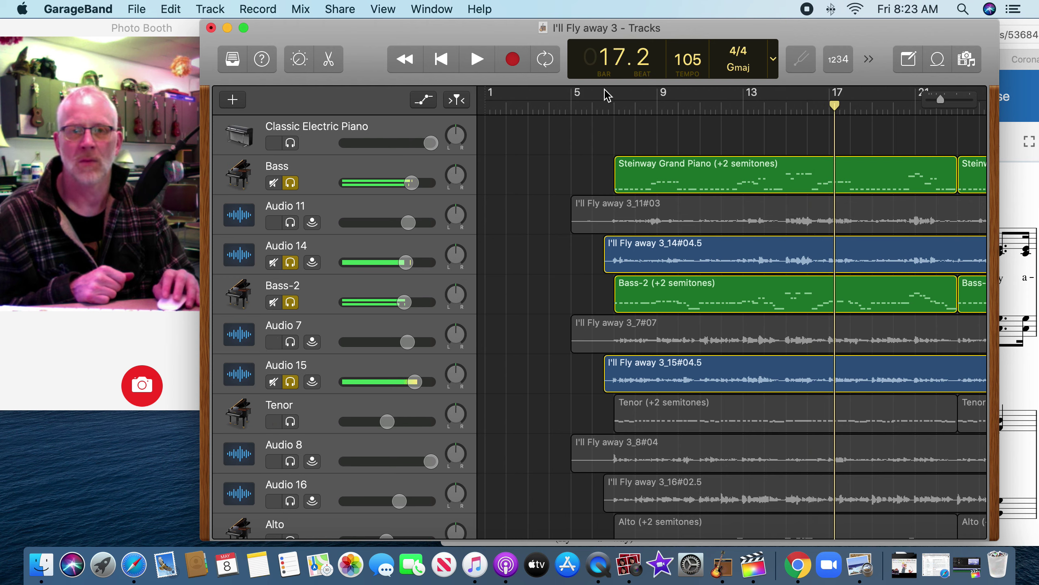
# Return the playhead to bar 6 beat 3, take the four bass and Audio 14/15 tracks out of solo, and solo Tenor.
pyautogui.click(604, 107)
pyautogui.click(297, 183)
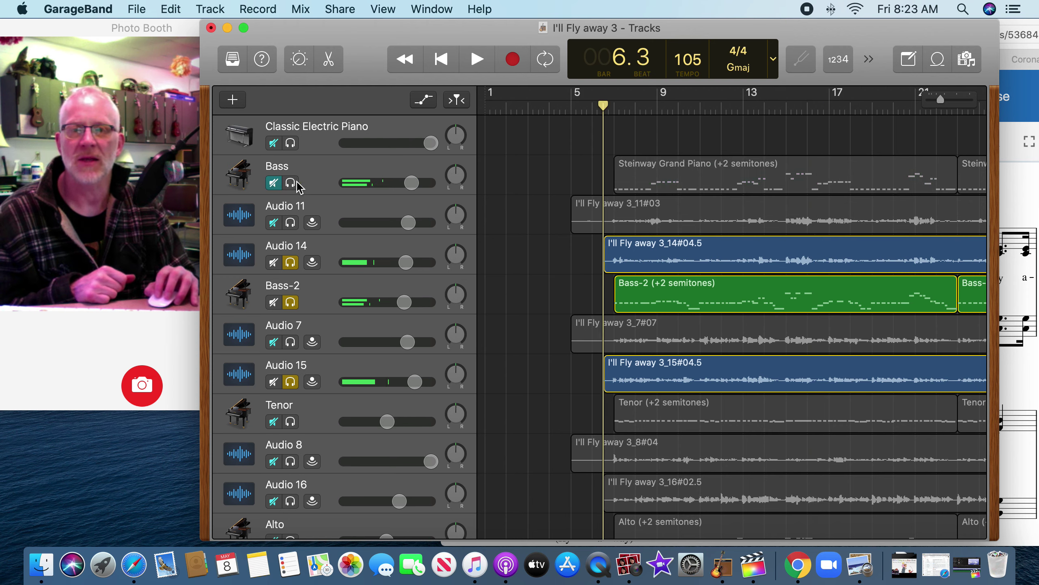
pyautogui.click(291, 262)
pyautogui.click(291, 302)
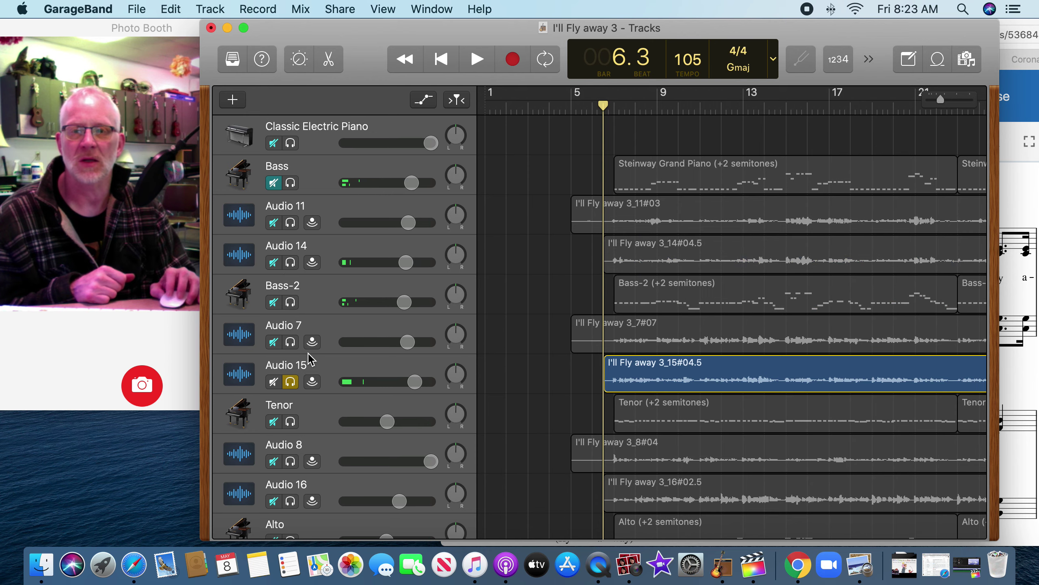
pyautogui.click(292, 381)
pyautogui.click(291, 422)
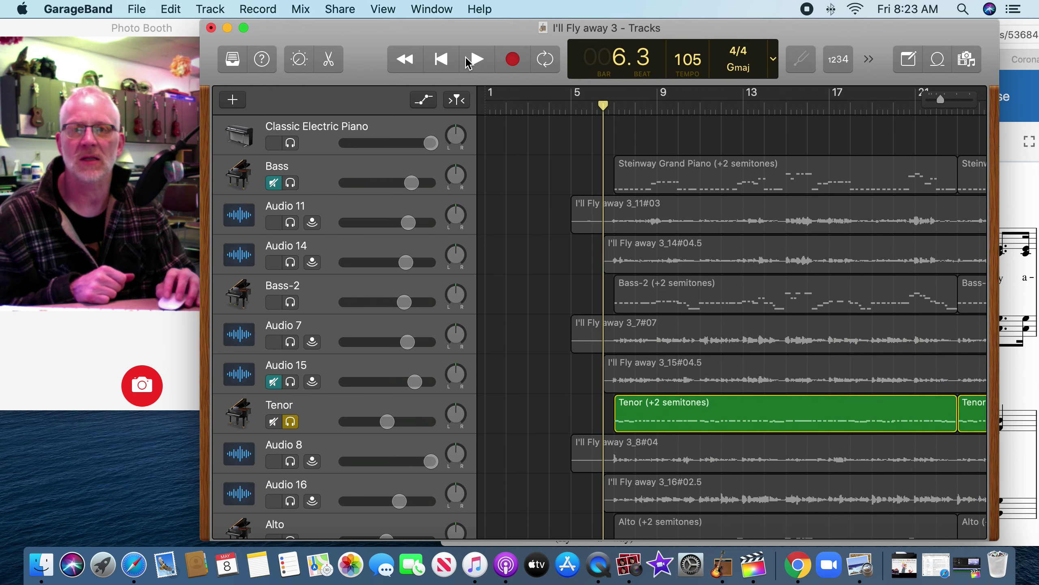
# Play the Tenor part, raise its volume, and add Audio 16 to the solo.
pyautogui.press('space')
pyautogui.scroll(-5, 687, 211)
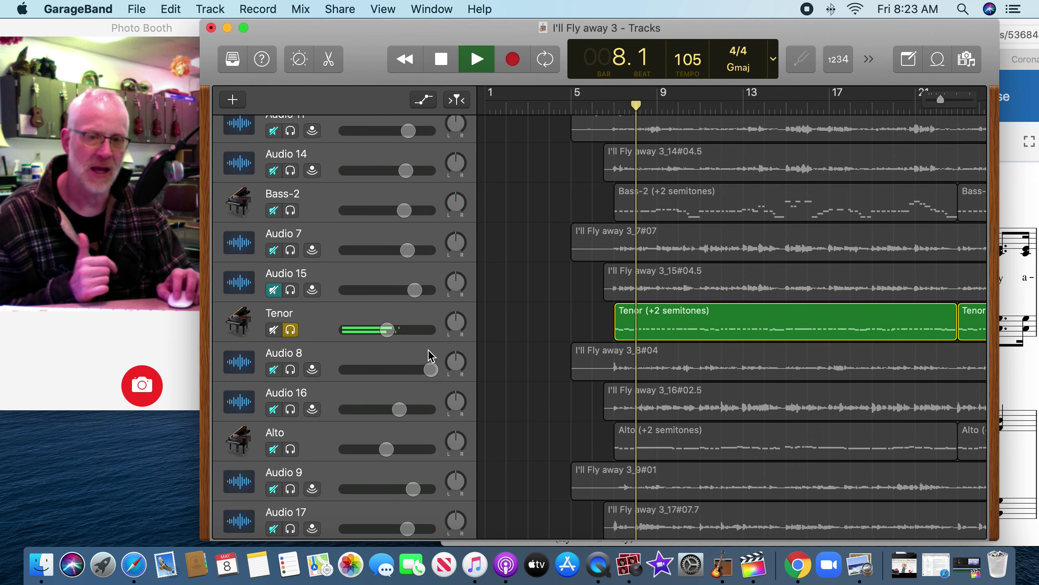
pyautogui.click(403, 332)
pyautogui.click(291, 409)
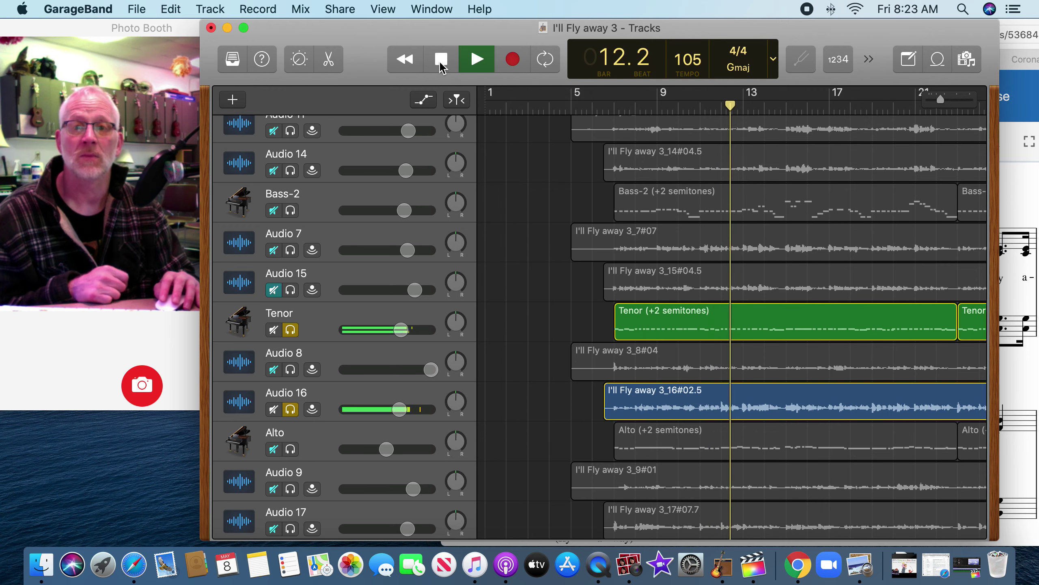
# Add Bass-2, Audio 15, Bass and Audio 14 to the solo during playback, and stop after hearing all six tracks.
pyautogui.click(290, 210)
pyautogui.click(291, 290)
pyautogui.scroll(4, 422, 240)
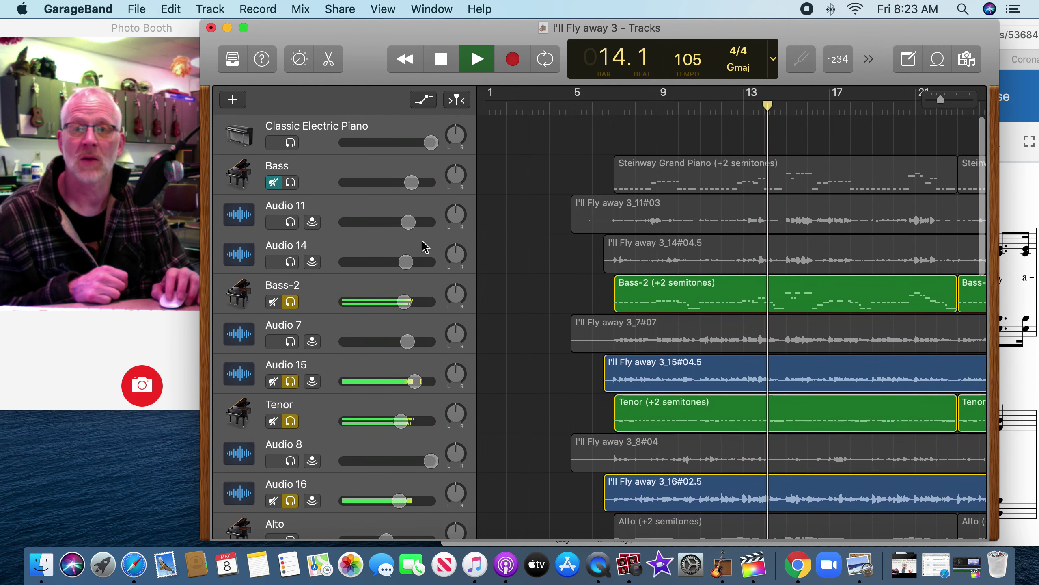
pyautogui.click(290, 183)
pyautogui.click(291, 263)
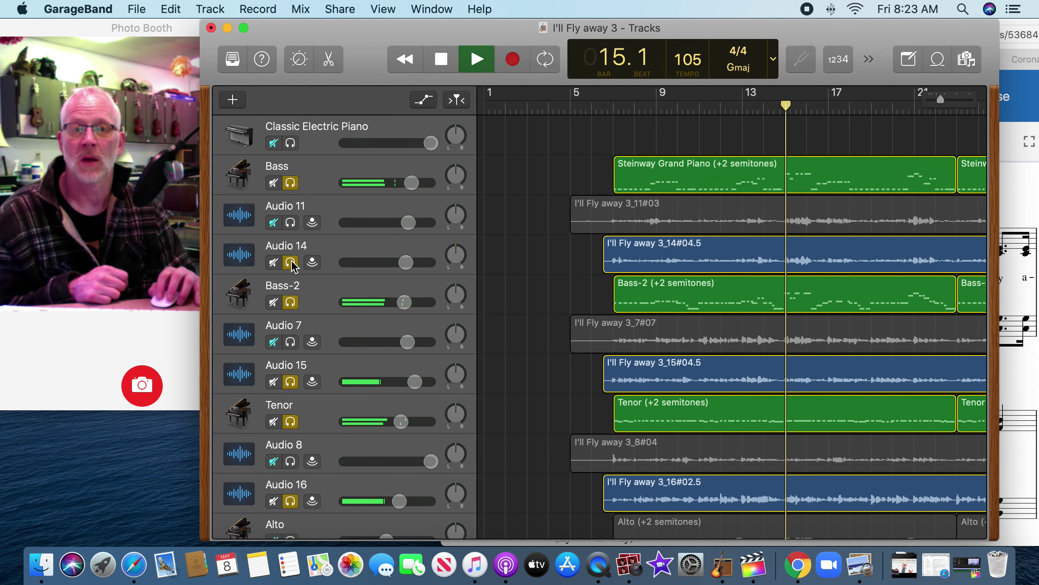
pyautogui.click(440, 61)
# Take the six bass, tenor and matching voice tracks out of solo and solo Alto and Audio 17 instead.
pyautogui.click(291, 183)
pyautogui.click(290, 261)
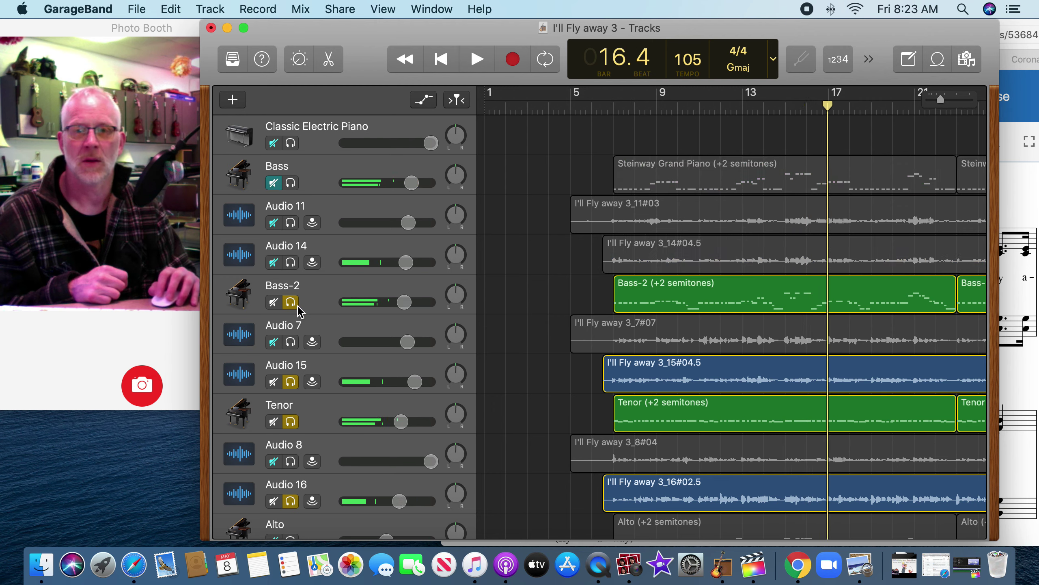
pyautogui.click(291, 302)
pyautogui.click(291, 382)
pyautogui.scroll(-5, 294, 389)
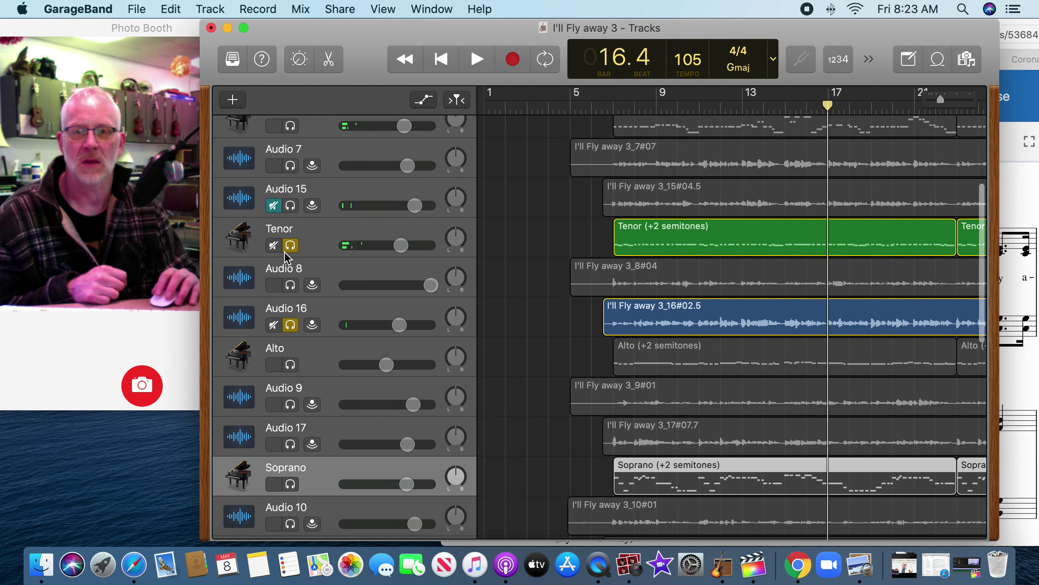
pyautogui.click(290, 245)
pyautogui.click(290, 325)
pyautogui.click(290, 364)
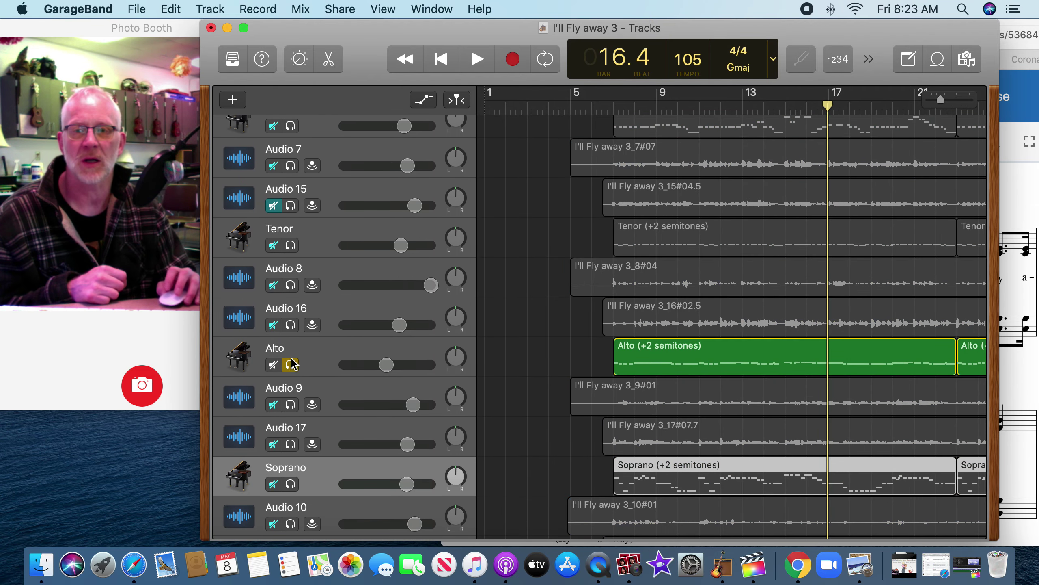
pyautogui.click(290, 444)
# Play Alto with Audio 17 from bar 7, and switch the solo to Alto alone during playback.
pyautogui.click(605, 102)
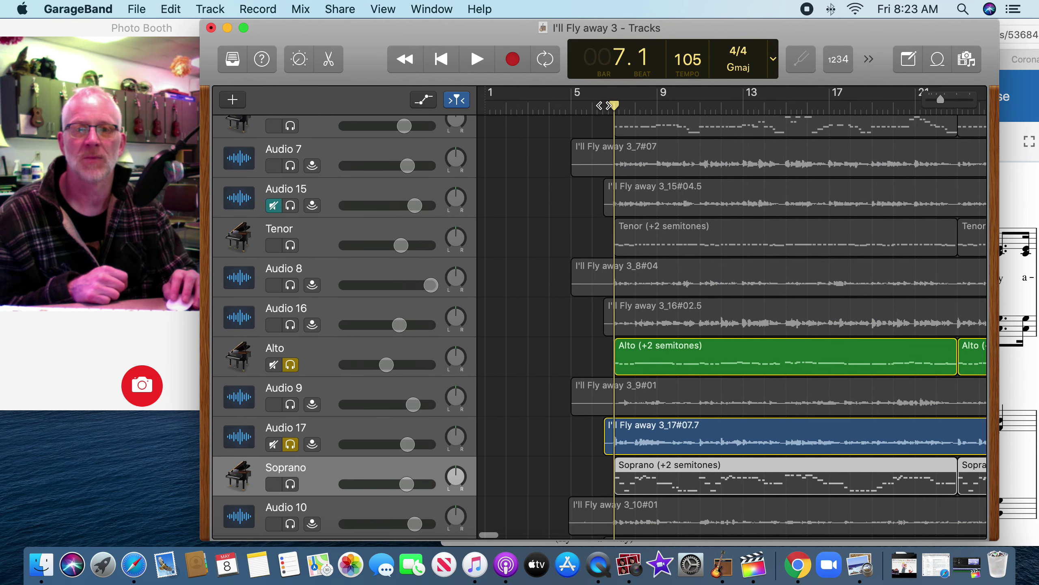
pyautogui.press('space')
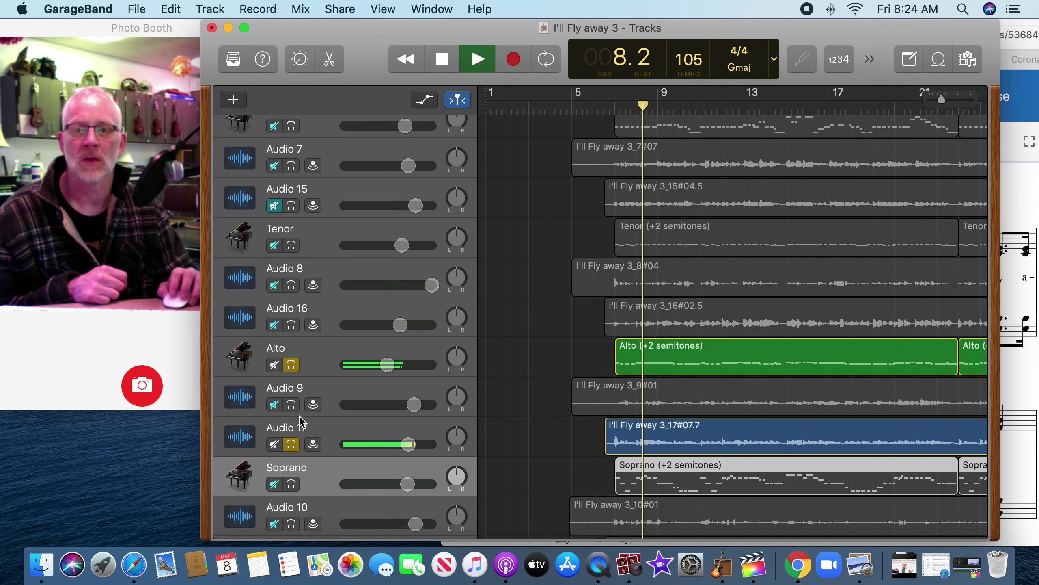
pyautogui.click(291, 444)
pyautogui.click(292, 364)
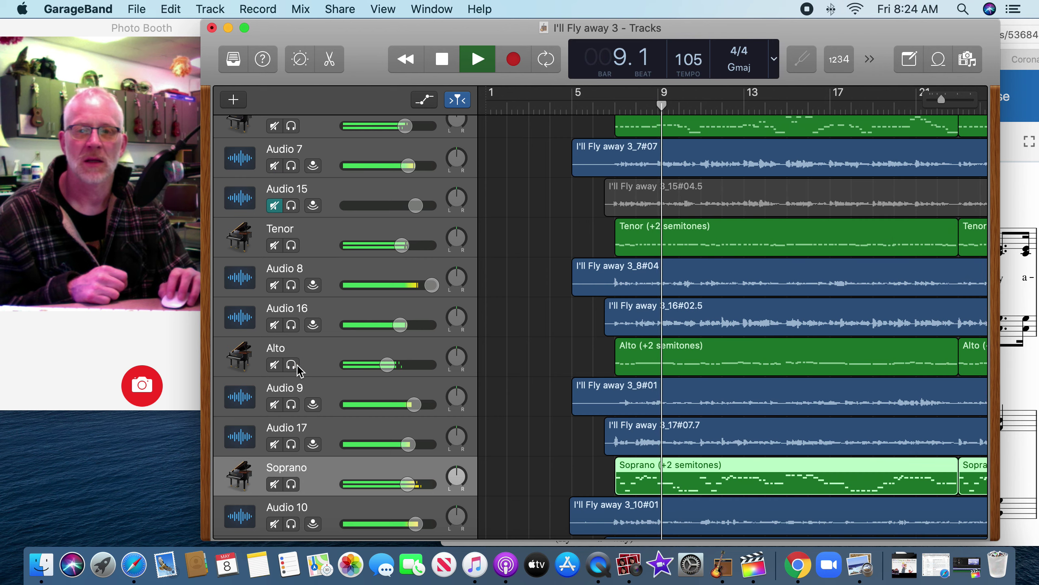
pyautogui.click(291, 364)
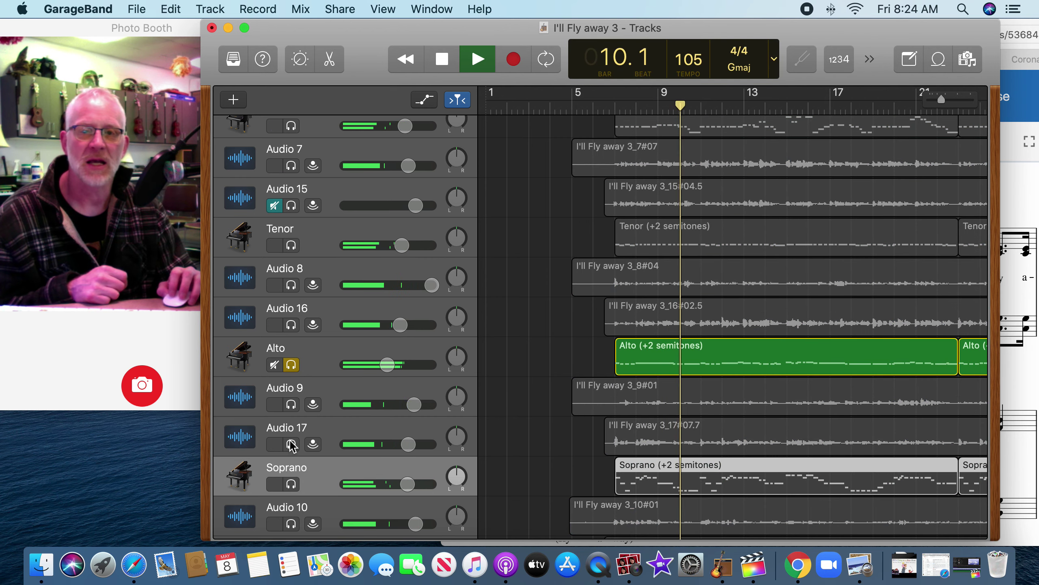
# Lower the Alto volume and restart playback from bar 6 beat 3.
pyautogui.moveTo(387, 364); pyautogui.dragTo(352, 364)
pyautogui.hscroll(2, 503, 188)
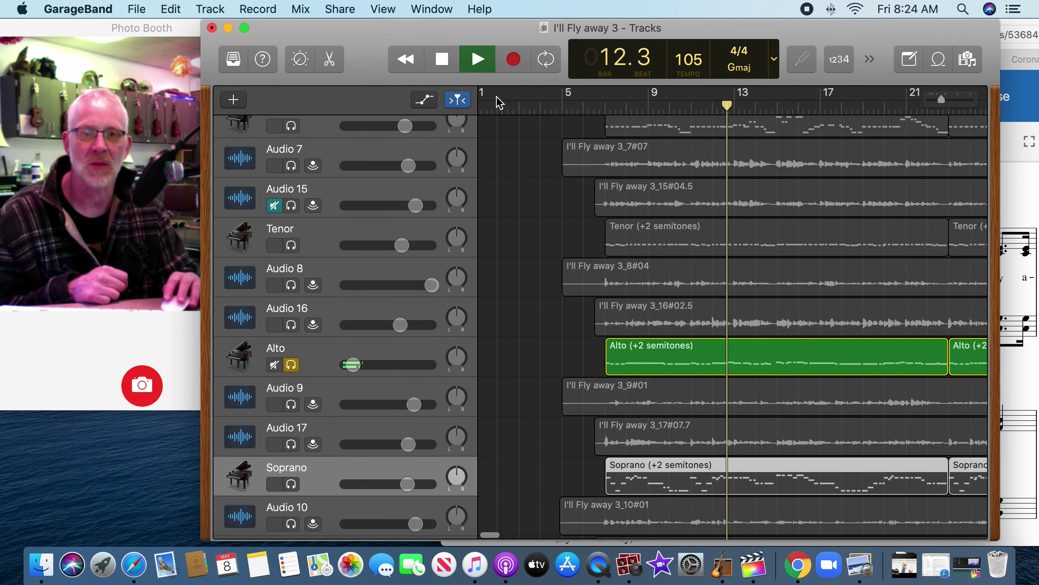
pyautogui.click(578, 107)
pyautogui.hscroll(-2, 532, 205)
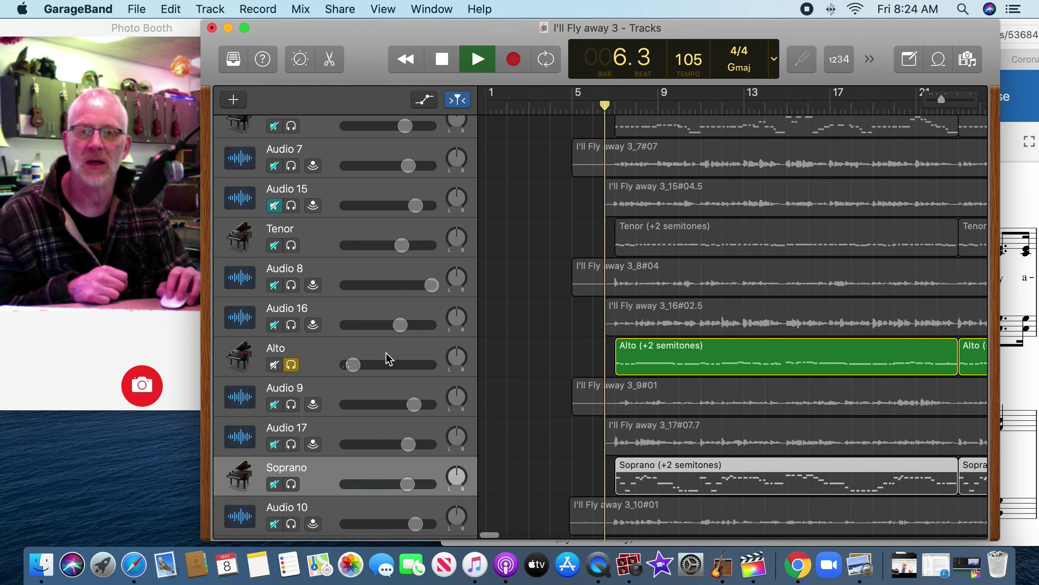
# Raise the Alto volume, add Audio 17 to the solo, and stop playback.
pyautogui.moveTo(353, 365); pyautogui.dragTo(473, 364)
pyautogui.click(291, 444)
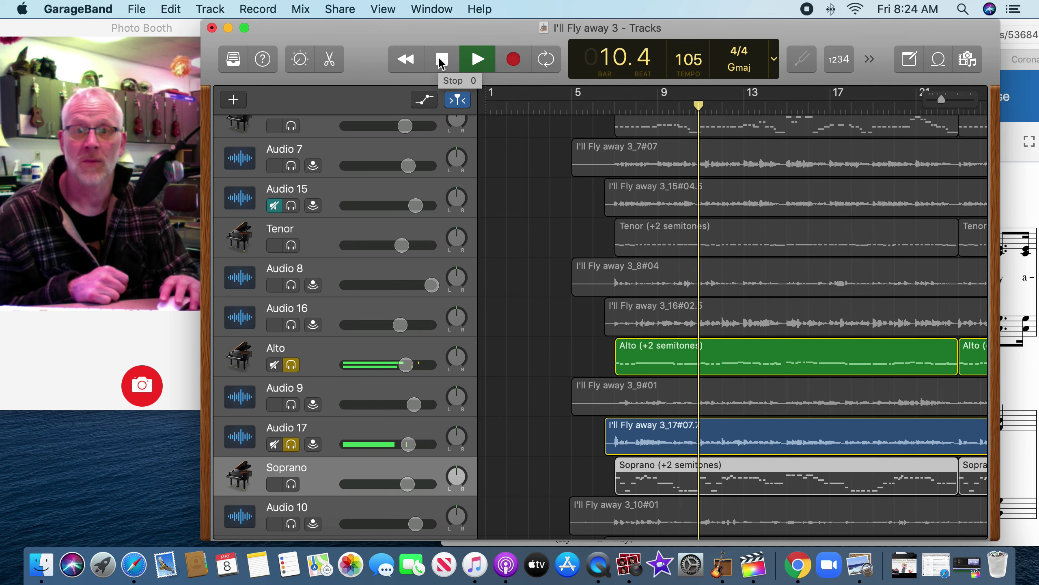
pyautogui.click(441, 62)
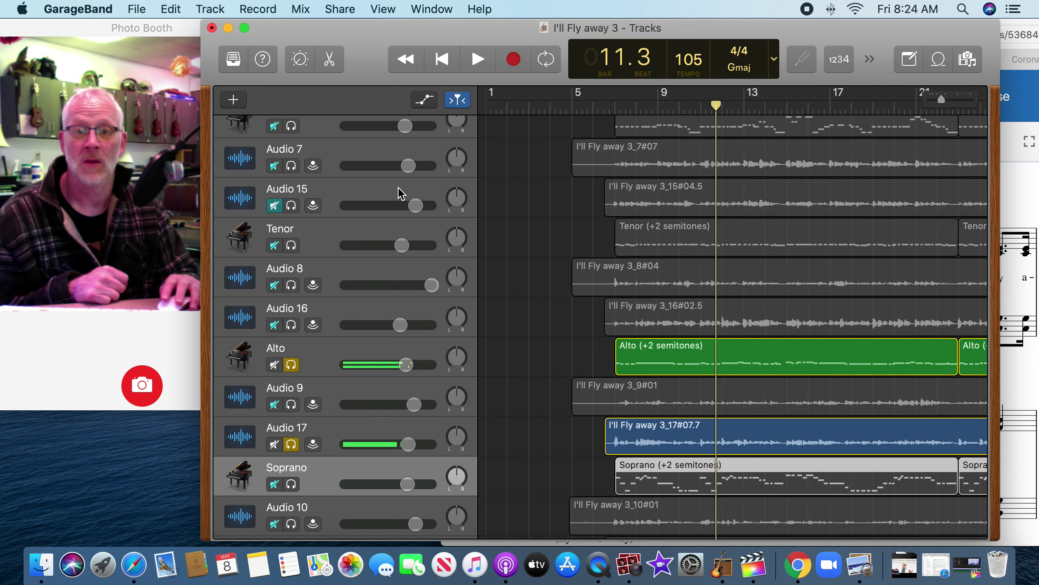
# Solo Soprano and Audio 18, and take Alto and Audio 17 out of solo.
pyautogui.scroll(-3, 415, 326)
pyautogui.click(292, 390)
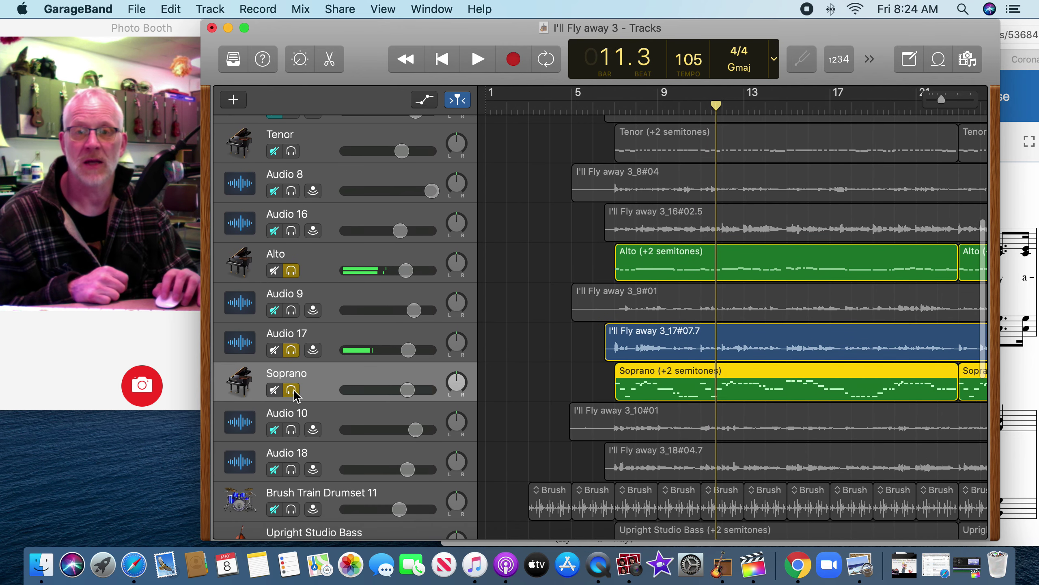
pyautogui.click(291, 470)
pyautogui.click(292, 271)
pyautogui.click(291, 350)
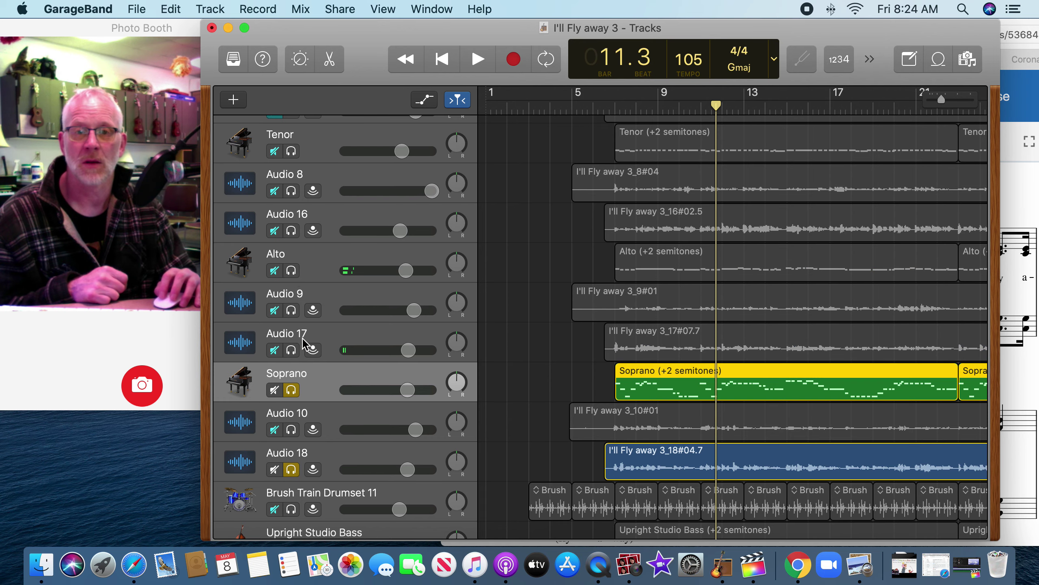
# Play Soprano with Audio 18 from bar 6 and stop playback after a few bars.
pyautogui.click(593, 107)
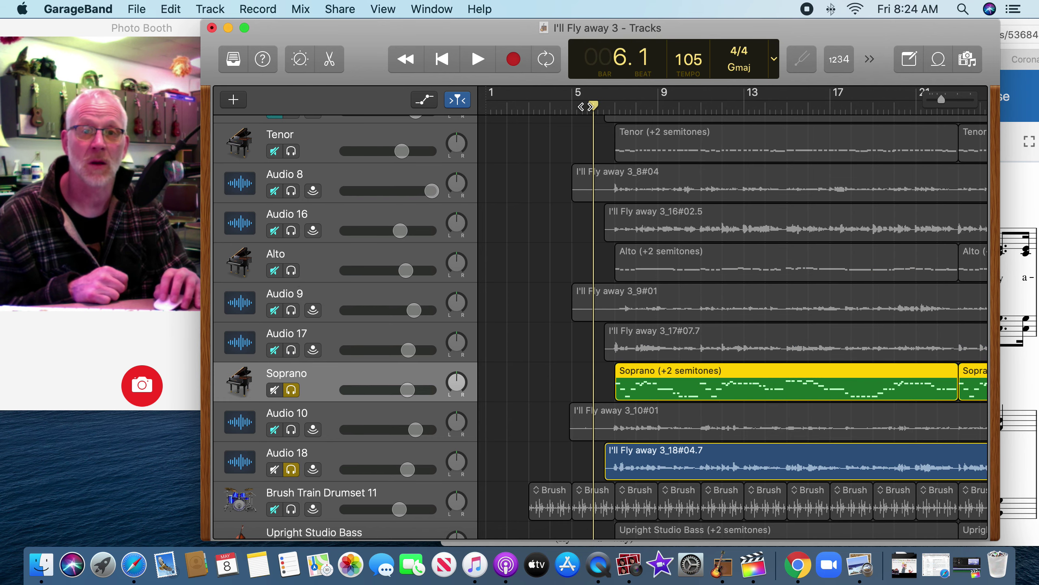
pyautogui.click(485, 65)
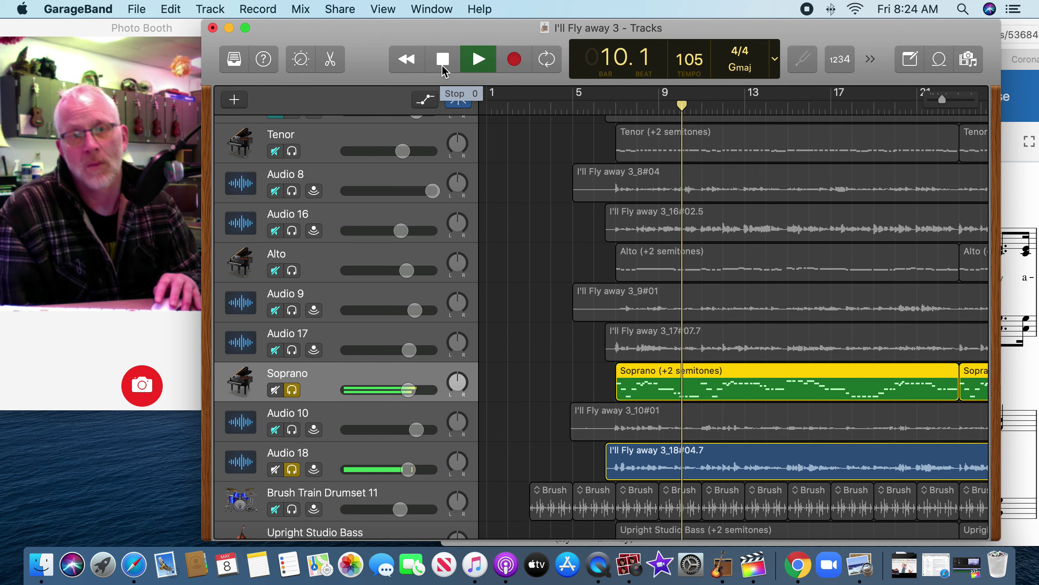
pyautogui.click(444, 66)
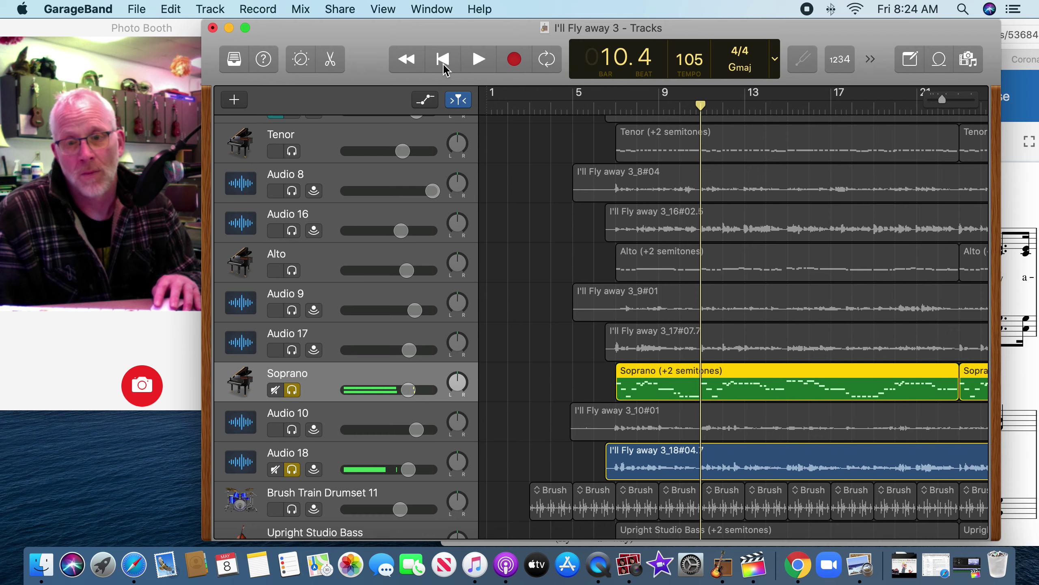
# Take Audio 18 out of solo and add Alto, Tenor, Bass-2 and Bass to the soloed Soprano.
pyautogui.click(292, 470)
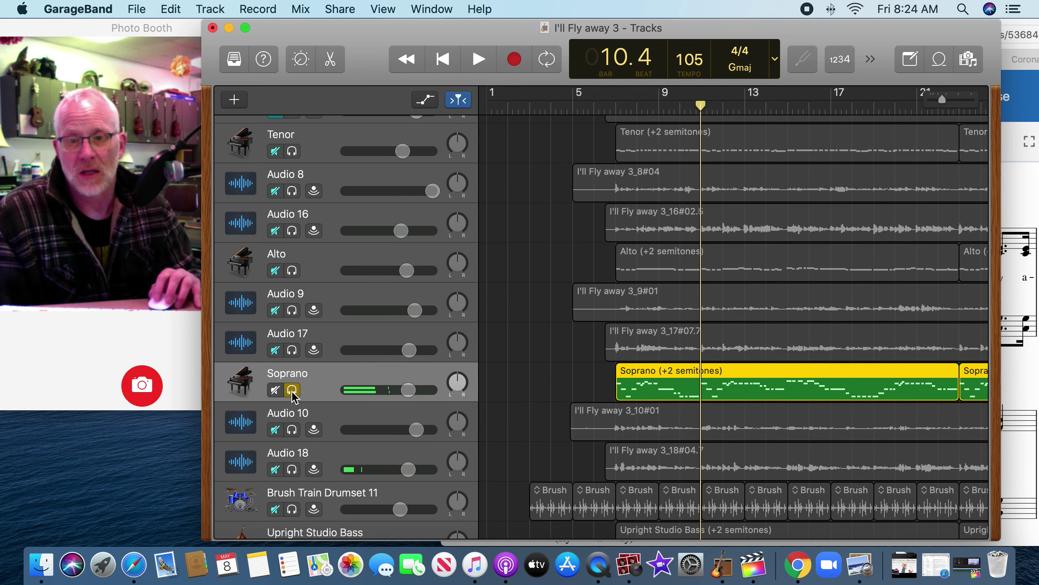
pyautogui.click(293, 271)
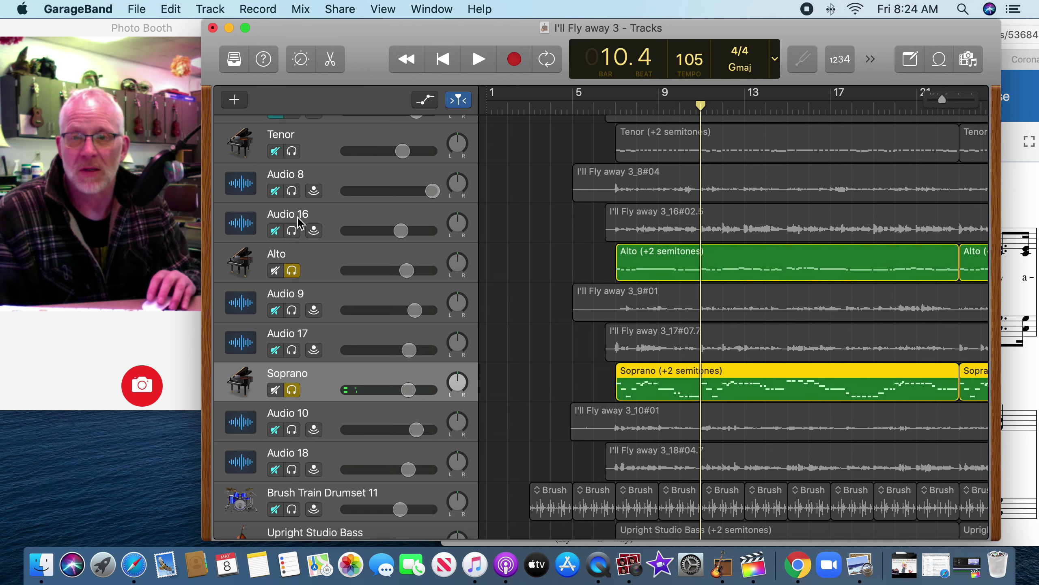
pyautogui.scroll(2, 308, 234)
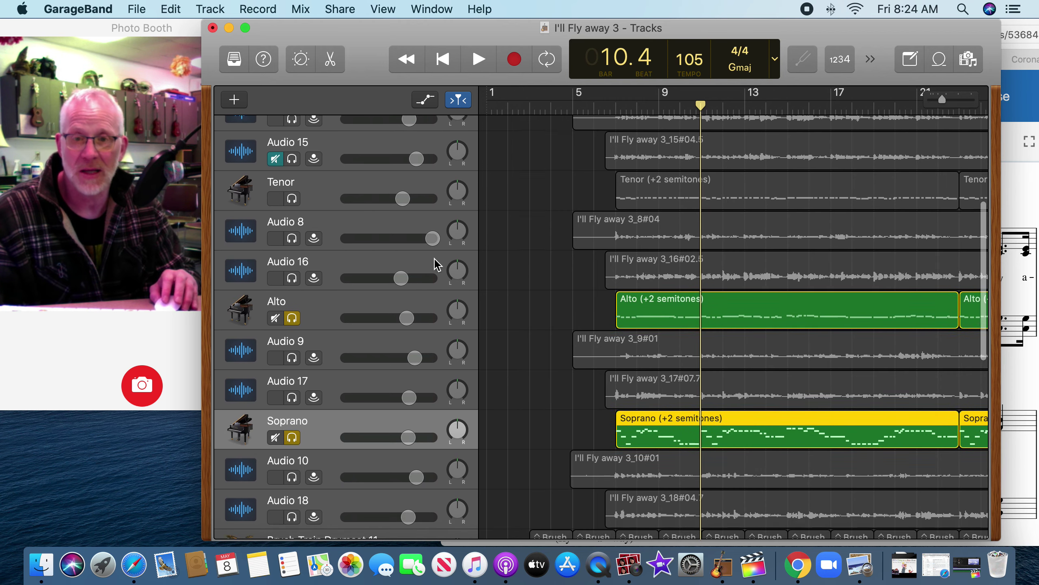
pyautogui.scroll(3, 450, 287)
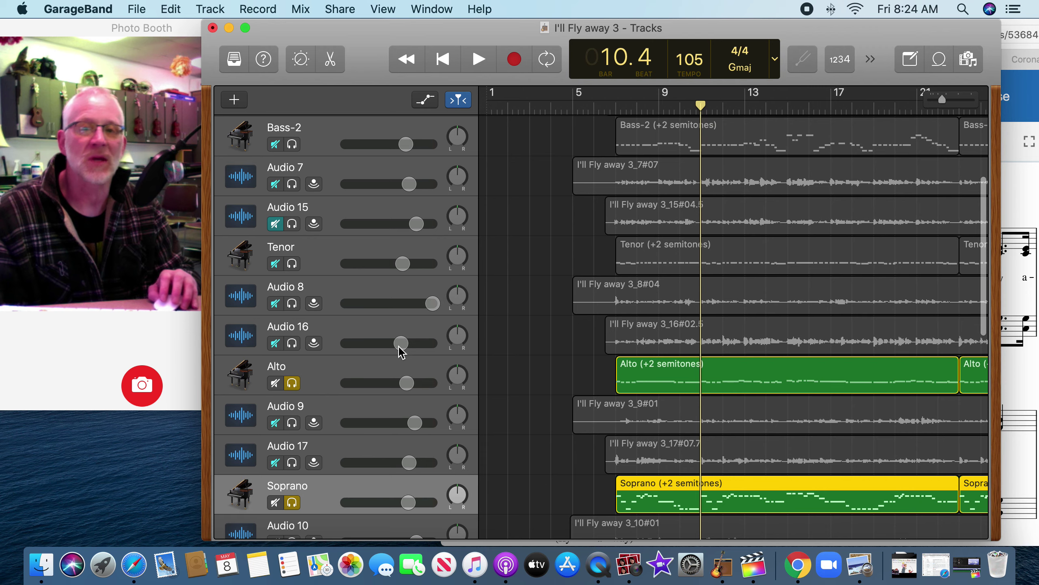
pyautogui.click(292, 264)
pyautogui.scroll(3, 293, 265)
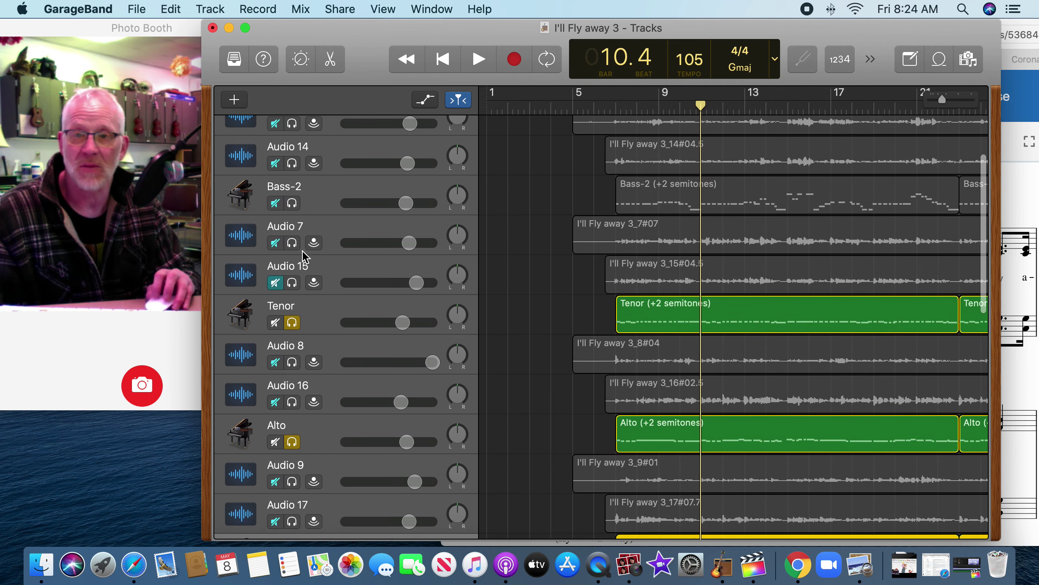
pyautogui.click(294, 207)
pyautogui.scroll(2, 301, 212)
pyautogui.scroll(2, 298, 181)
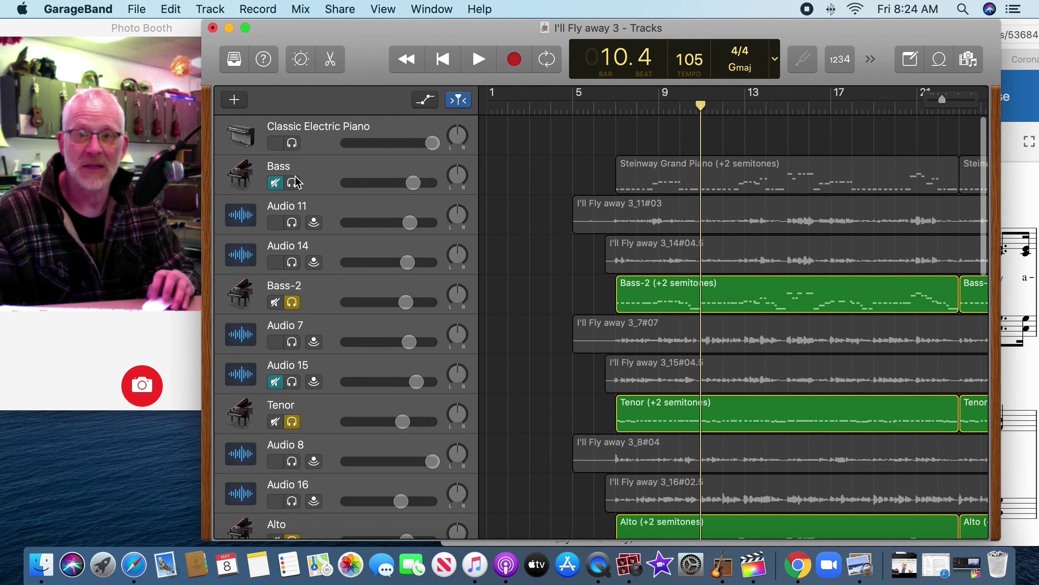
pyautogui.click(293, 183)
# Return the playhead to the beginning and play the five soloed piano parts together.
pyautogui.click(624, 125)
pyautogui.press('Return')
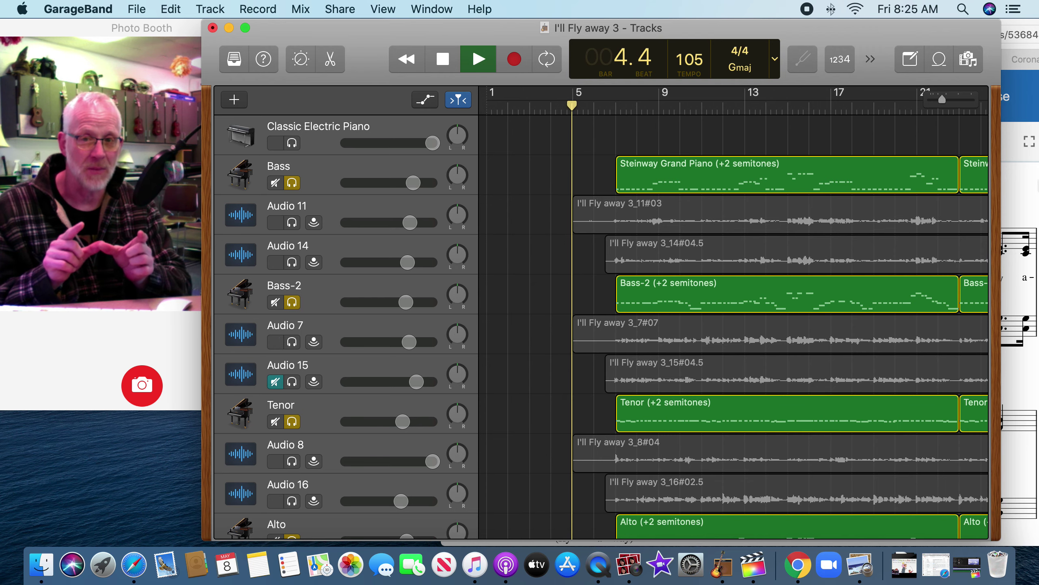
pyautogui.scroll(-5, 1025, 247)
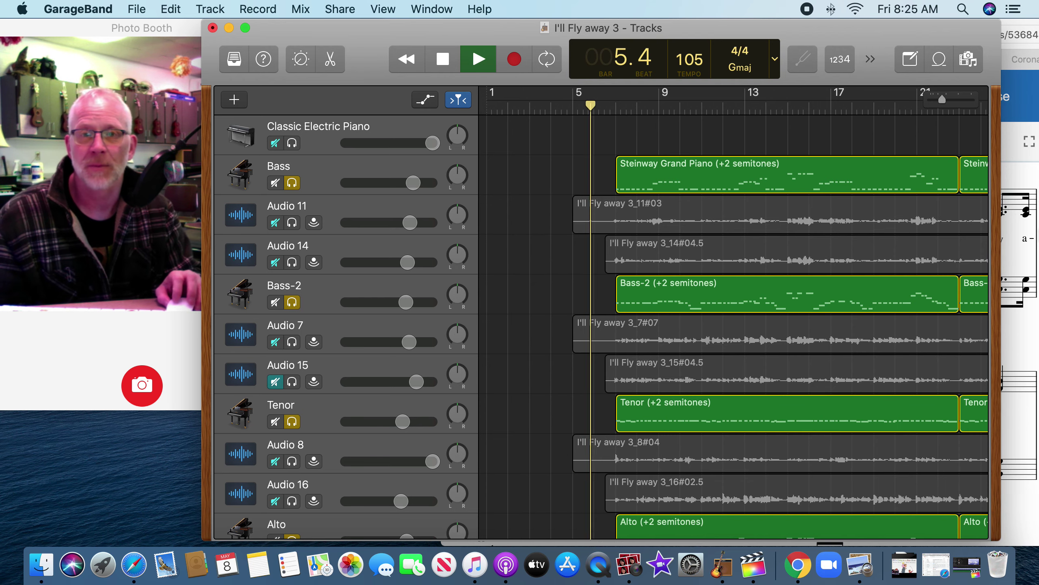
pyautogui.scroll(-3, 657, 241)
pyautogui.scroll(3, 656, 242)
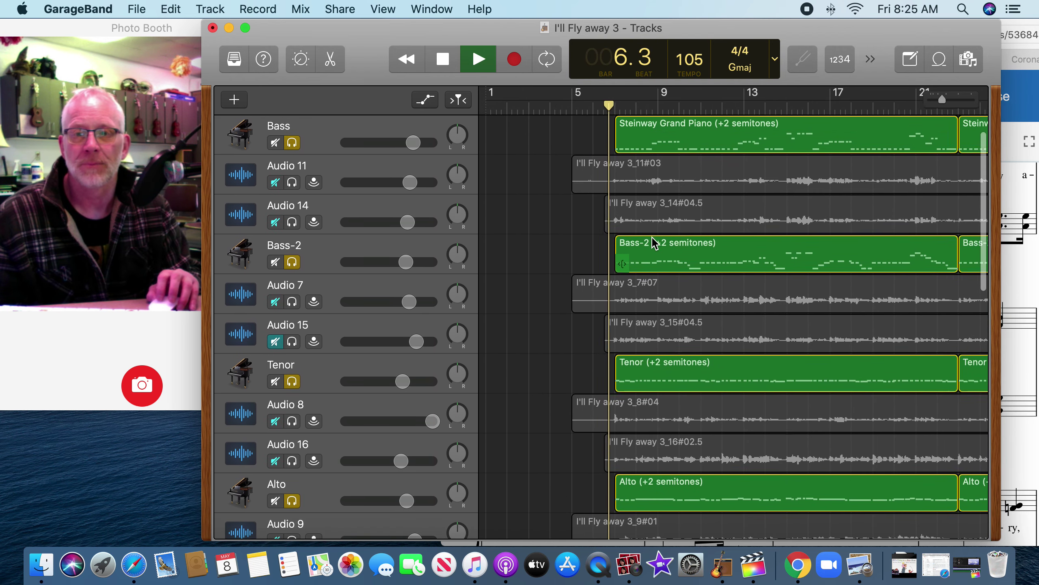
pyautogui.scroll(-2, 656, 241)
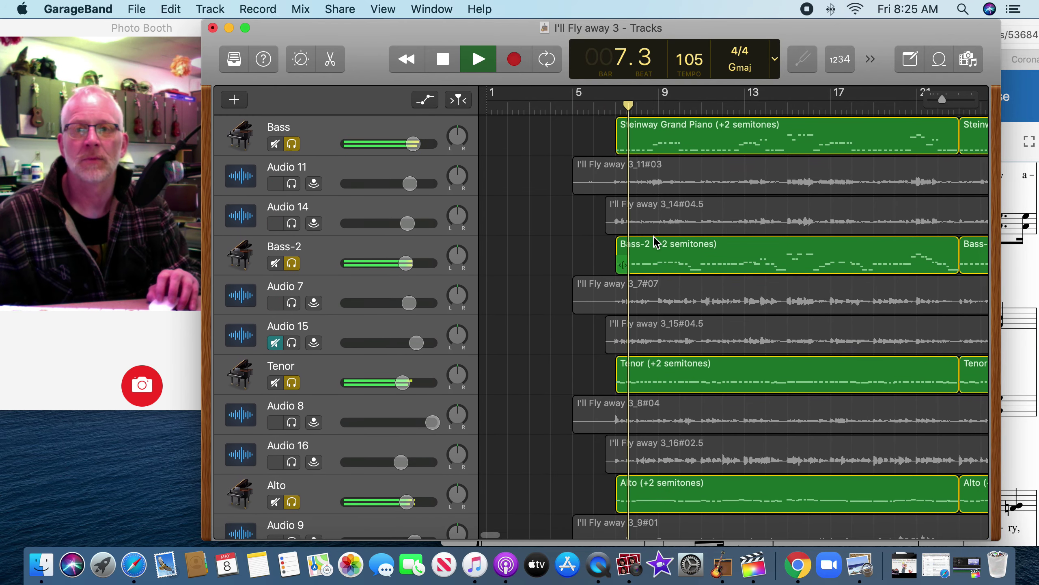
# During playback, add Audio 14 and Audio 15 to the soloed tracks and lower the volumes of Bass and Audio 15.
pyautogui.click(291, 223)
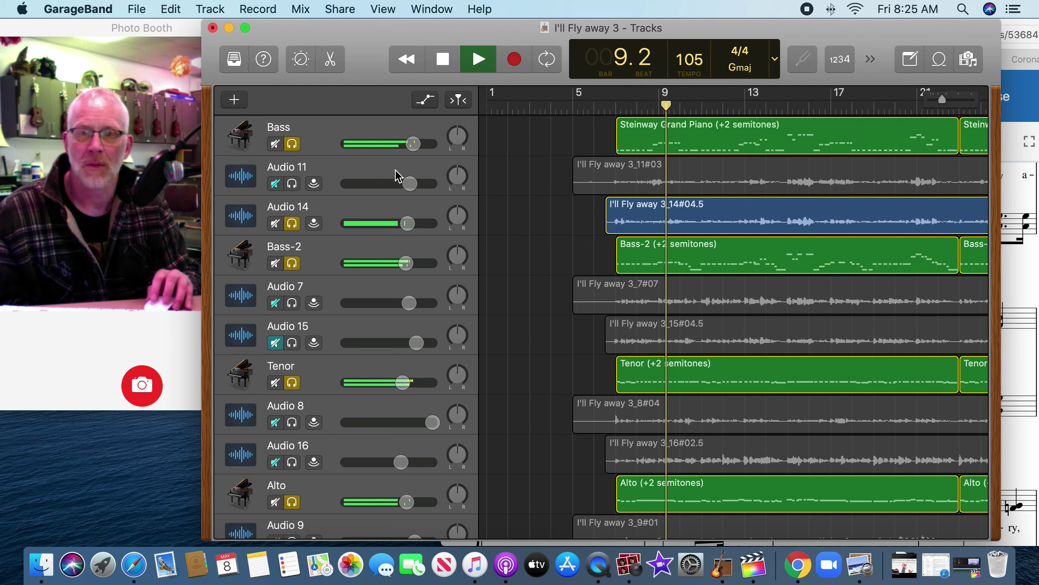
pyautogui.moveTo(412, 143); pyautogui.dragTo(392, 143)
pyautogui.click(292, 342)
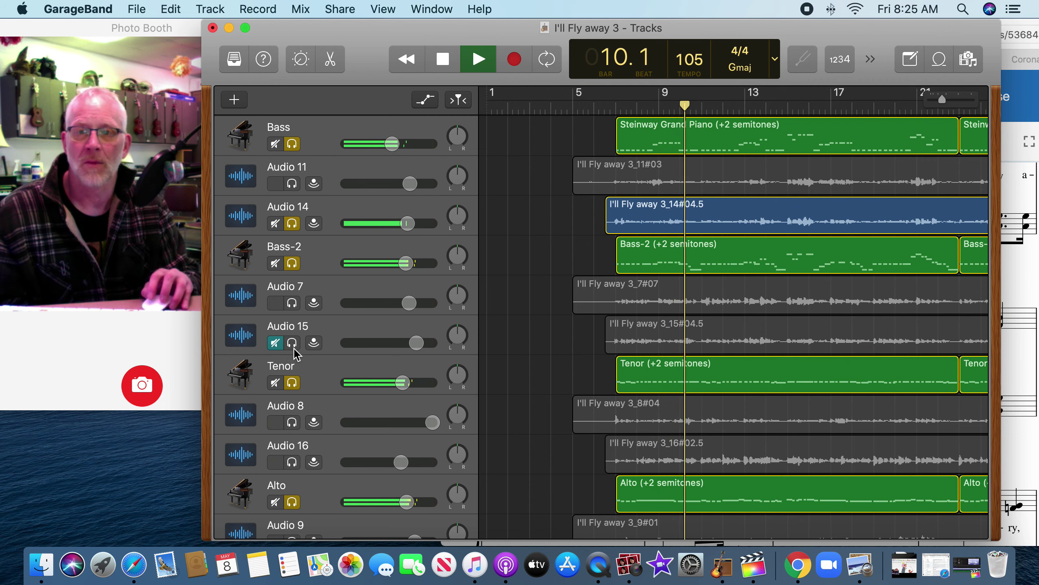
pyautogui.moveTo(416, 343); pyautogui.dragTo(394, 343)
# Add Audio 16, Audio 17 and Audio 18 to the soloed tracks and lower Audio 16's volume slightly.
pyautogui.scroll(-5, 327, 369)
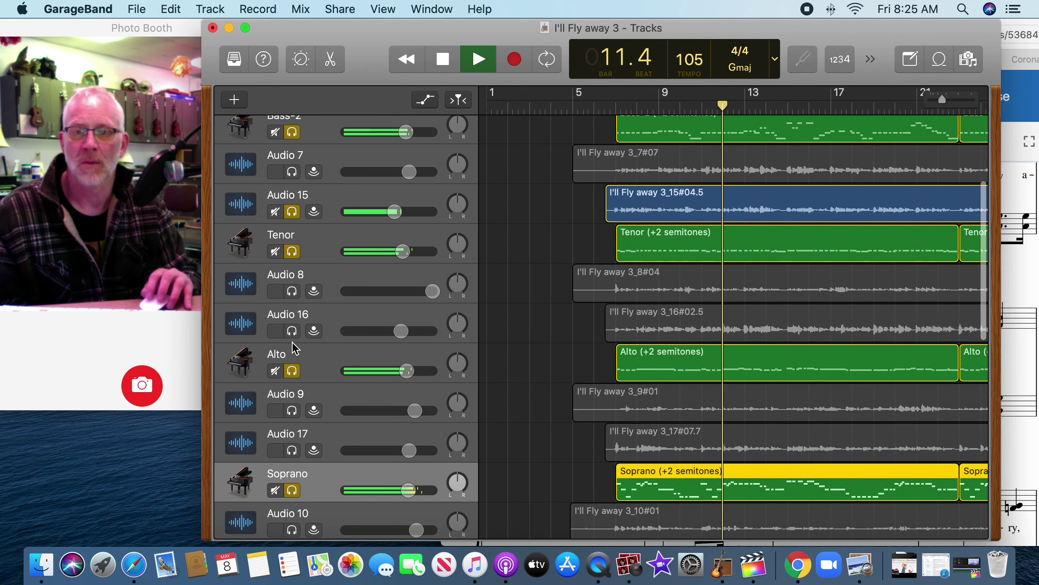
pyautogui.click(292, 330)
pyautogui.moveTo(402, 330); pyautogui.dragTo(392, 330)
pyautogui.click(292, 450)
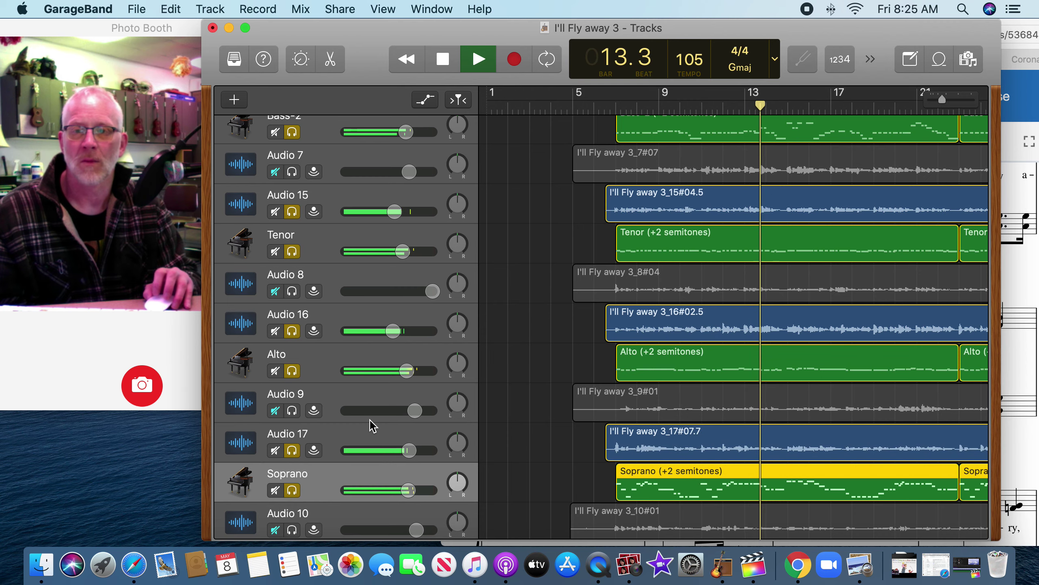
pyautogui.scroll(-3, 370, 422)
pyautogui.scroll(-2, 517, 416)
pyautogui.click(292, 454)
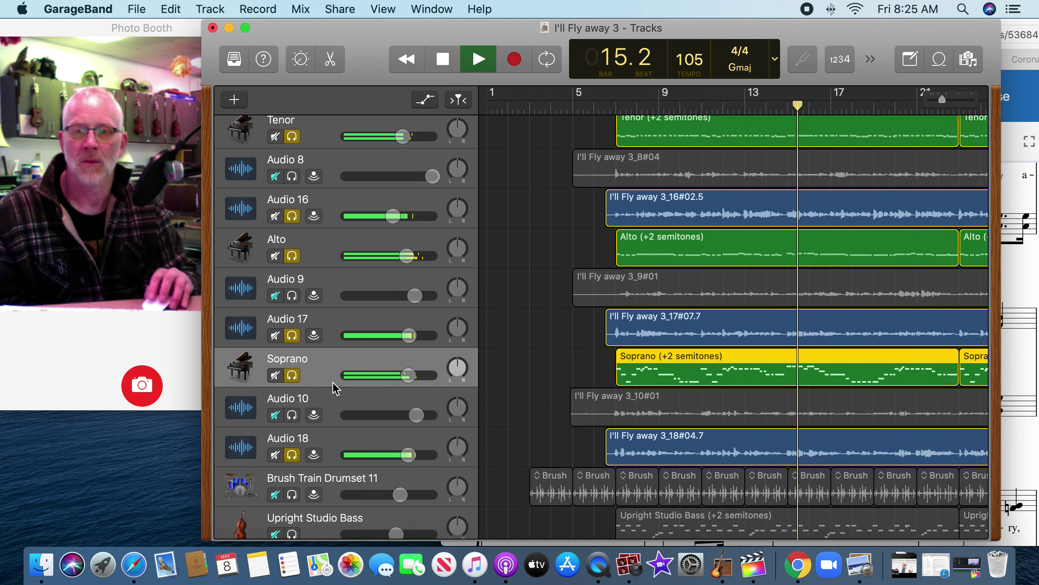
# Take the piano parts Soprano, Alto, Tenor, Bass-2 and Bass out of solo while playback continues.
pyautogui.click(292, 375)
pyautogui.click(294, 256)
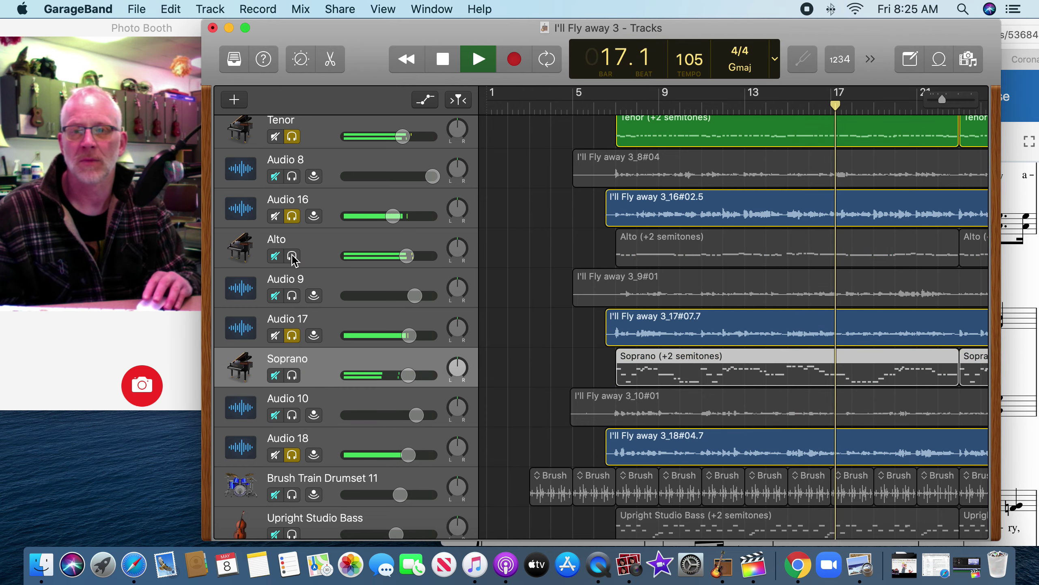
pyautogui.scroll(3, 295, 262)
pyautogui.click(297, 208)
pyautogui.scroll(5, 303, 221)
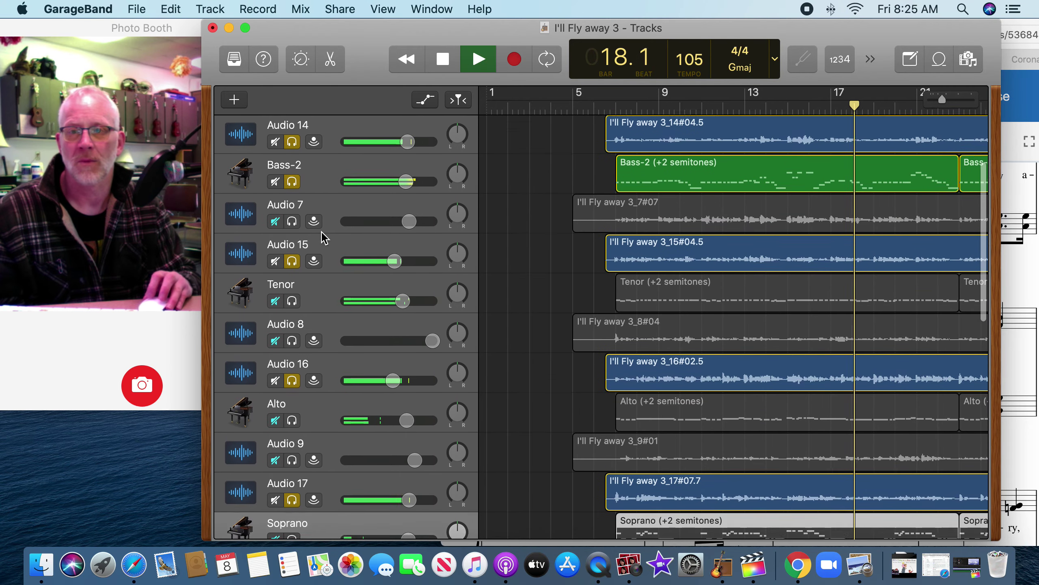
pyautogui.click(293, 284)
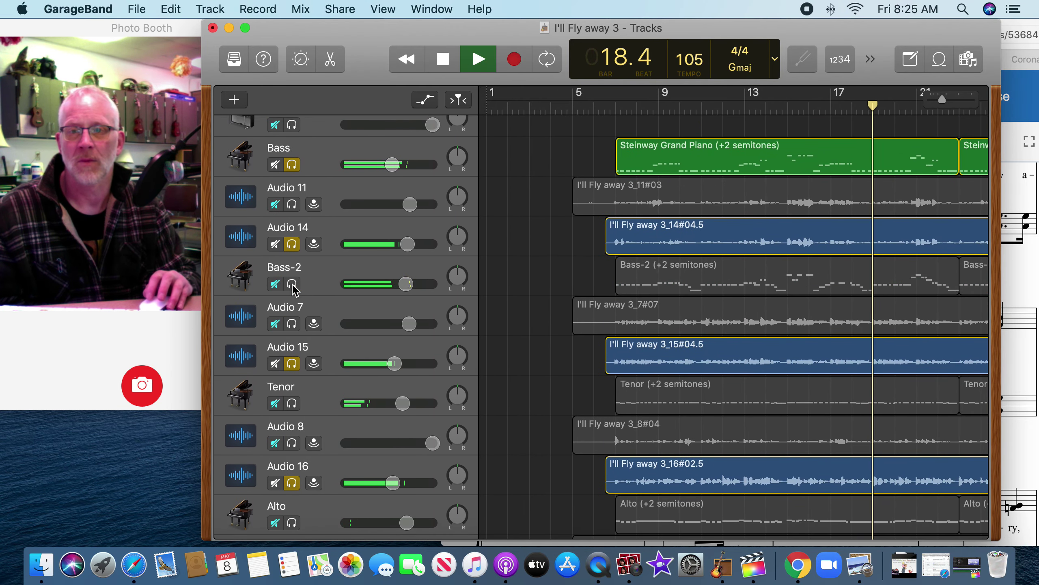
pyautogui.click(293, 164)
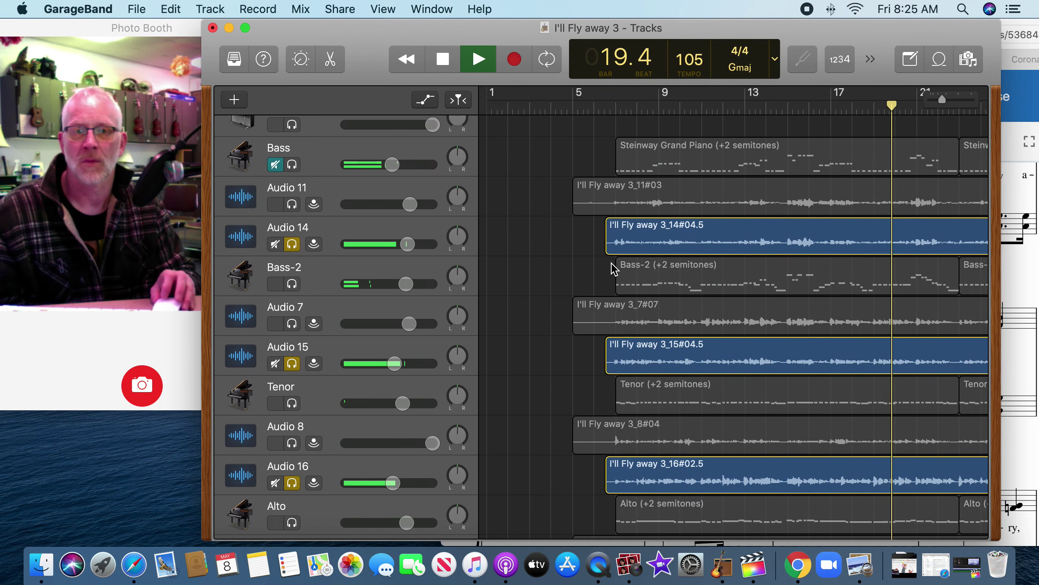
# Add both Upright Studio Bass tracks to the soloed voice tracks.
pyautogui.scroll(-6, 614, 269)
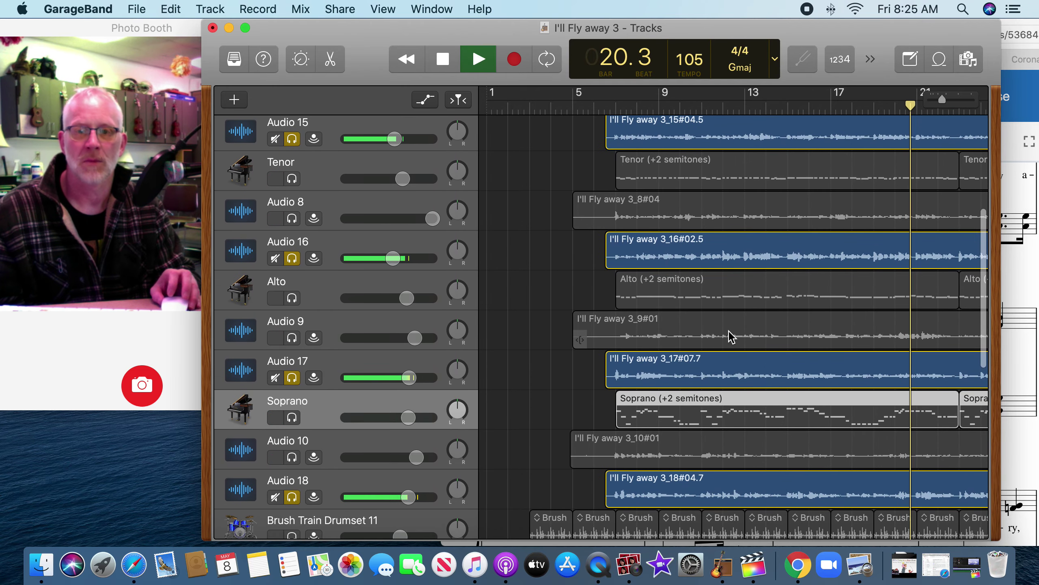
pyautogui.scroll(-6, 732, 336)
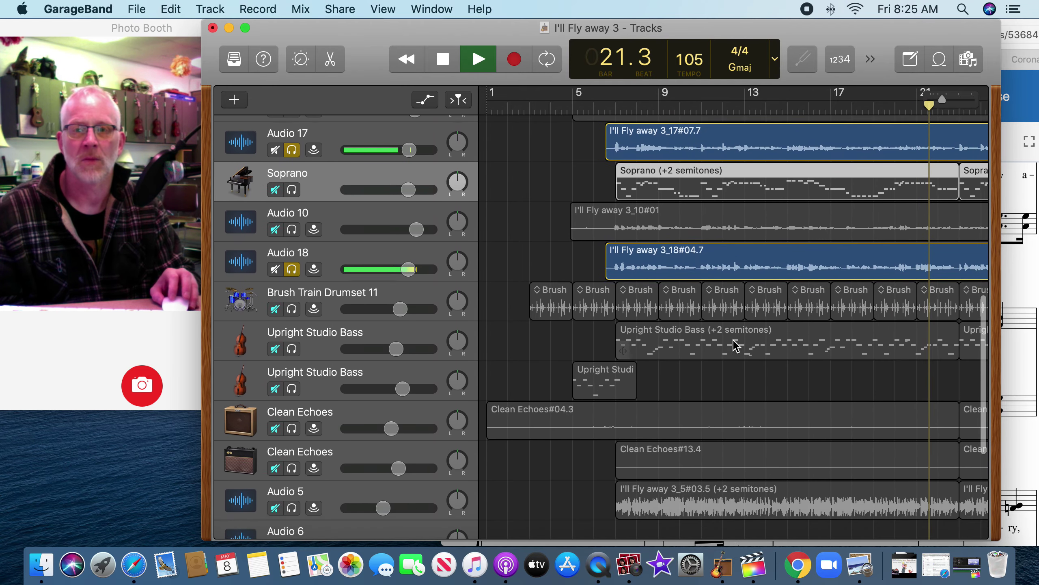
pyautogui.click(292, 388)
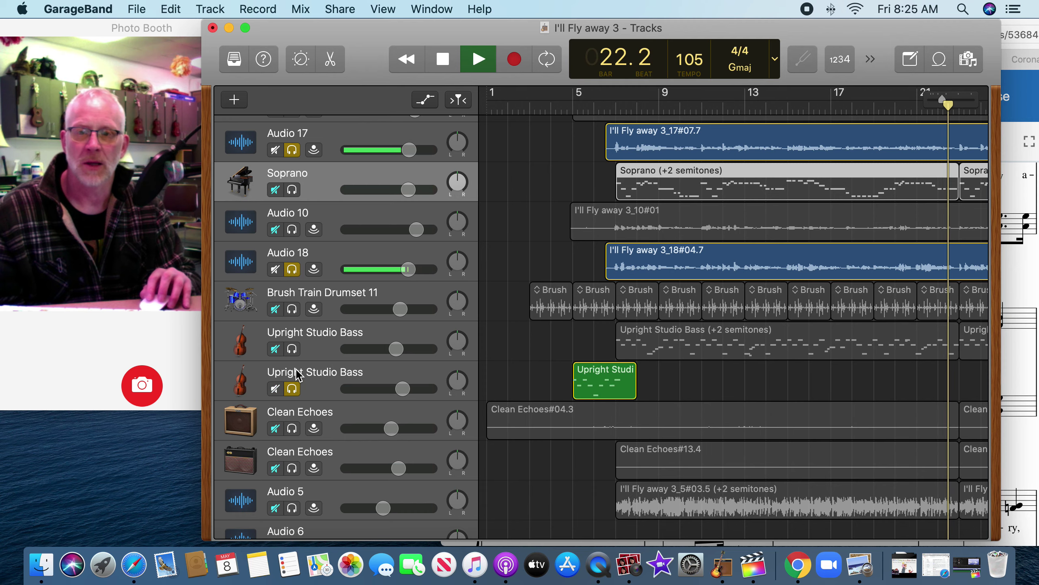
pyautogui.click(293, 349)
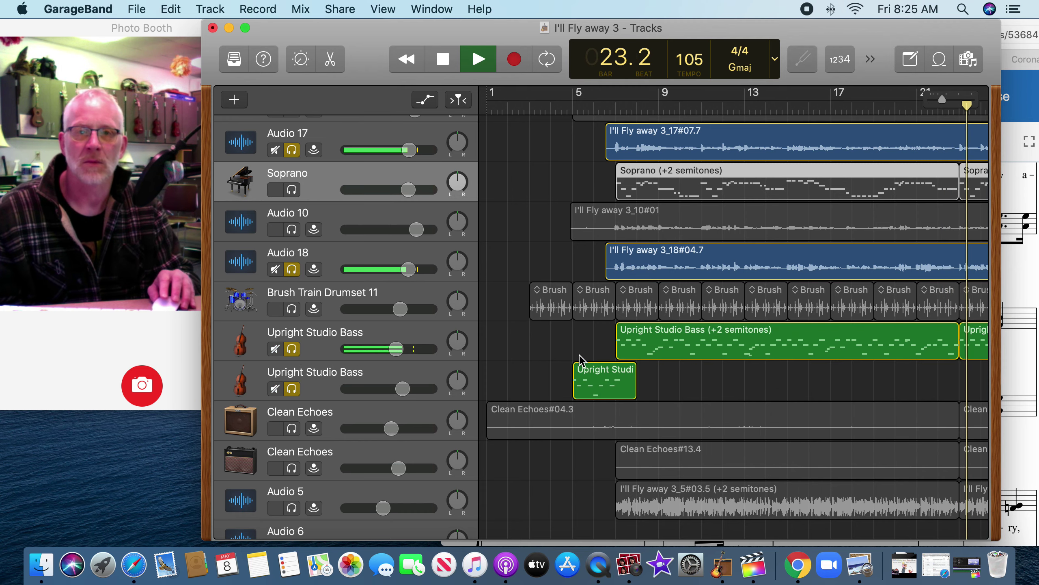
# Solo the two Clean Echoes tracks above Audio 5 and lower the volume of the upper one slightly.
pyautogui.scroll(-3, 755, 343)
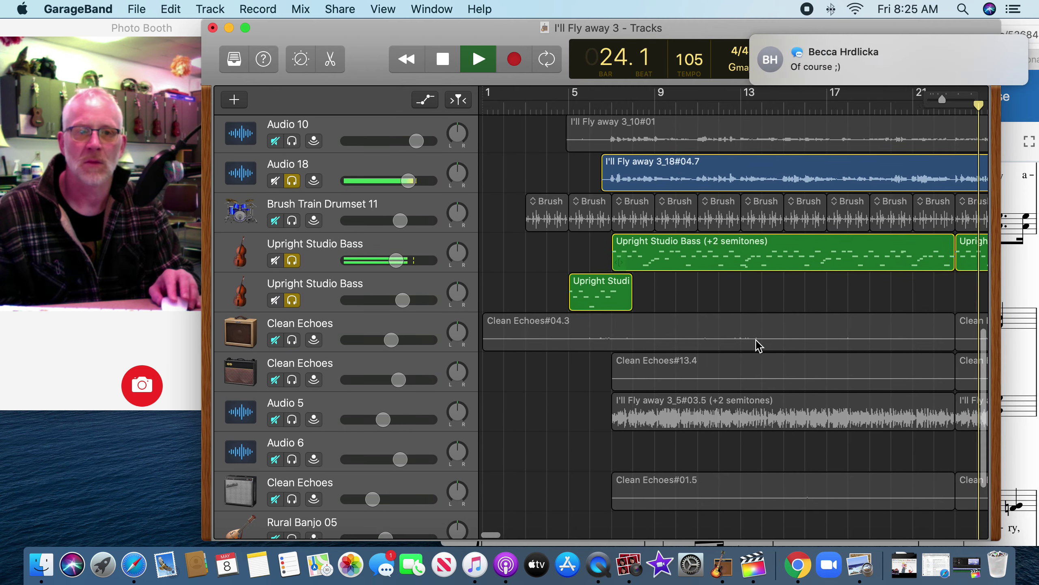
pyautogui.click(294, 341)
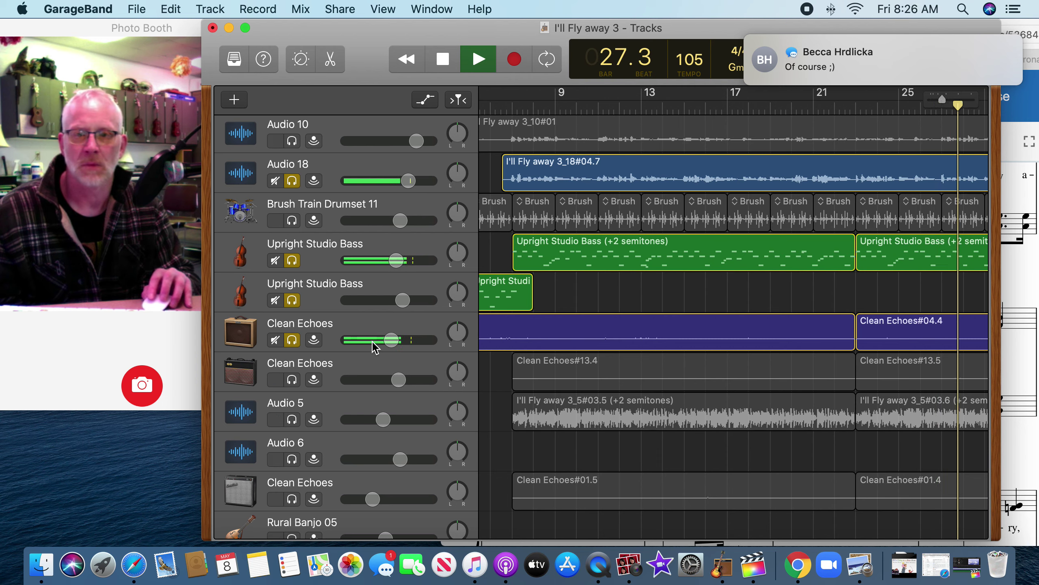
pyautogui.moveTo(392, 340); pyautogui.dragTo(389, 340)
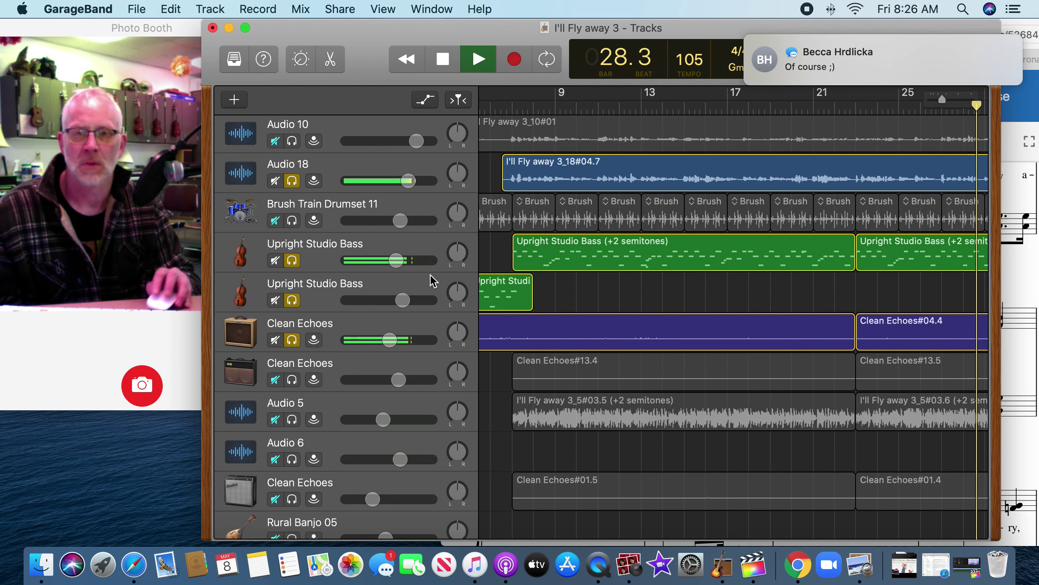
pyautogui.hscroll(10, 652, 348)
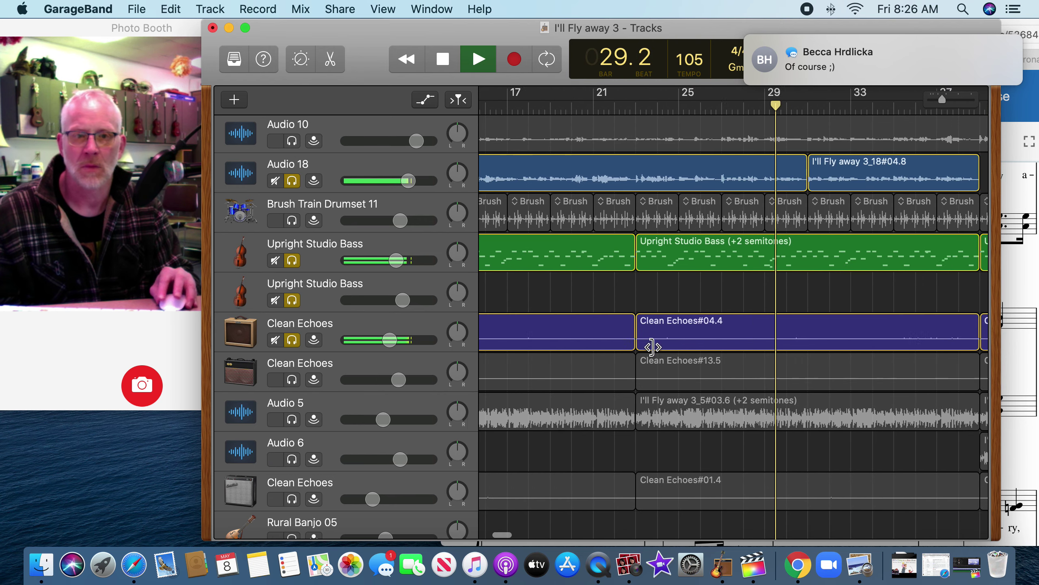
pyautogui.click(291, 381)
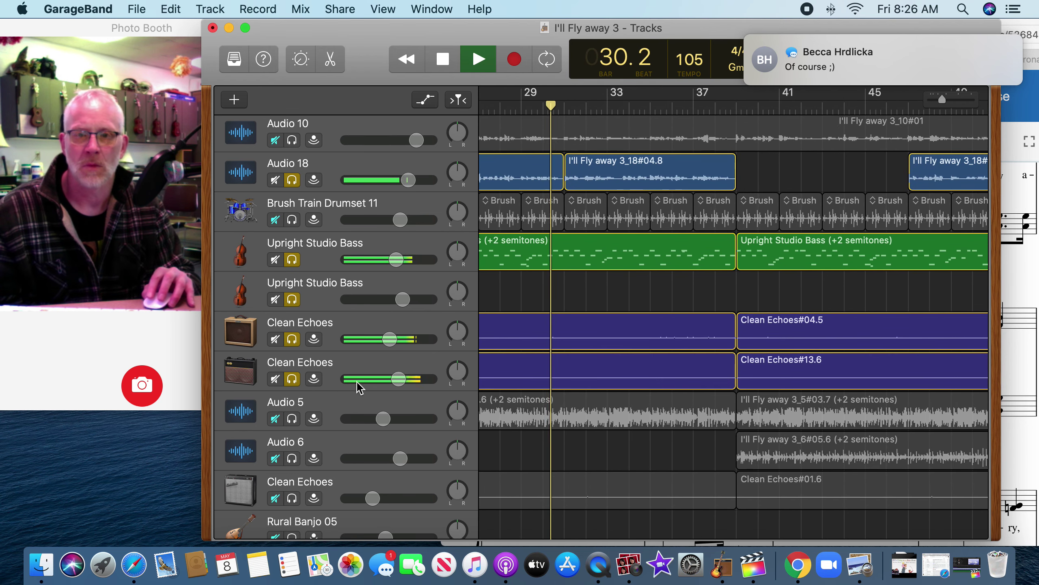
pyautogui.hscroll(-2, 411, 385)
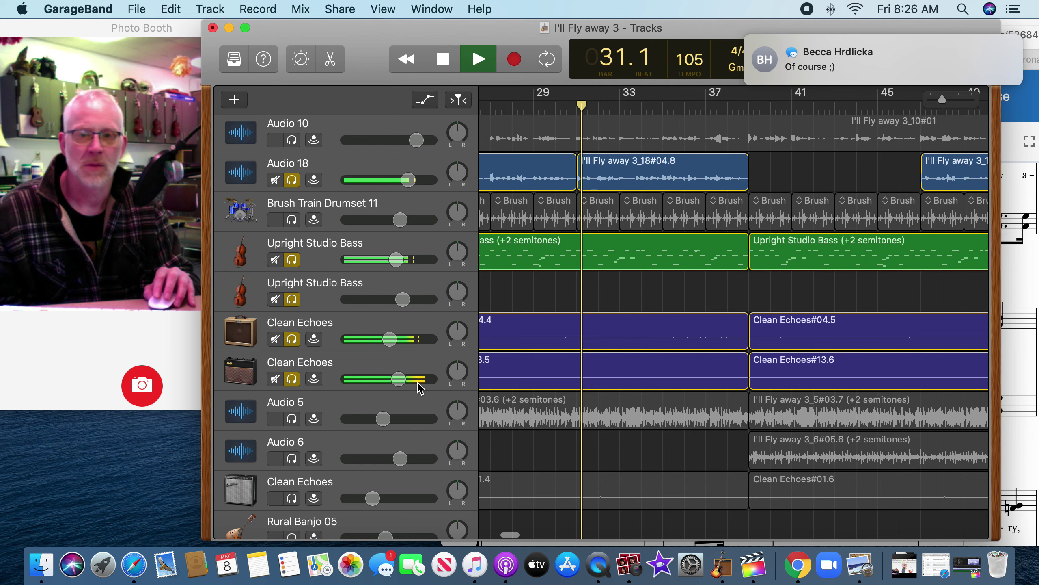
# Add Audio 5 and Audio 6 to the soloed tracks.
pyautogui.click(292, 419)
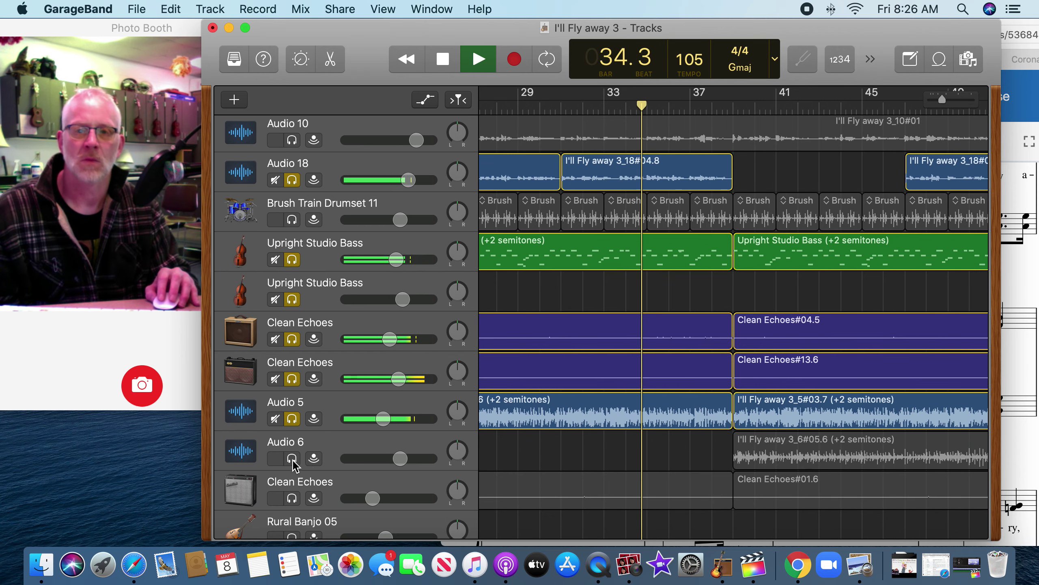
pyautogui.scroll(-2, 497, 440)
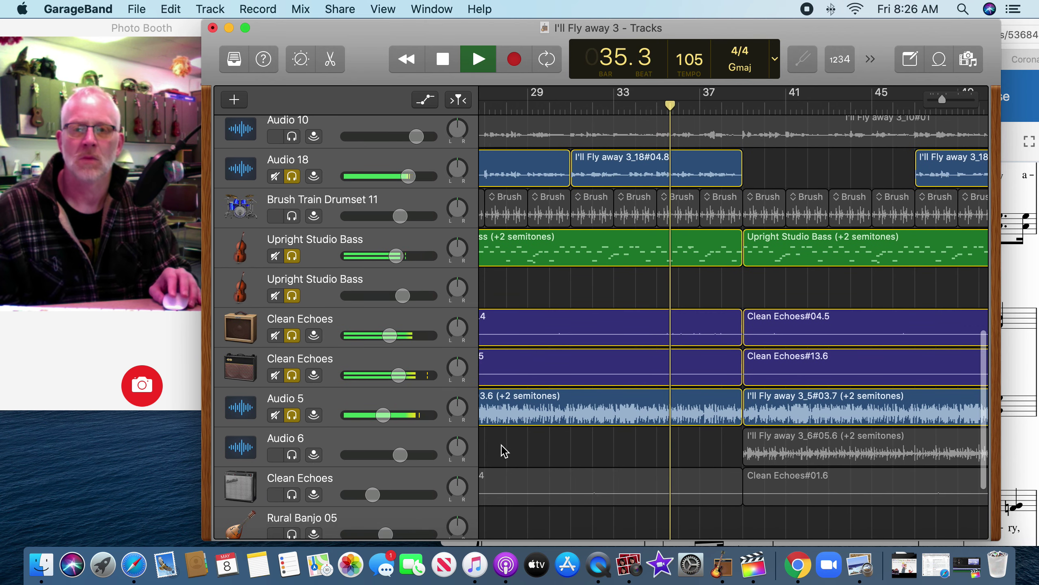
pyautogui.click(292, 432)
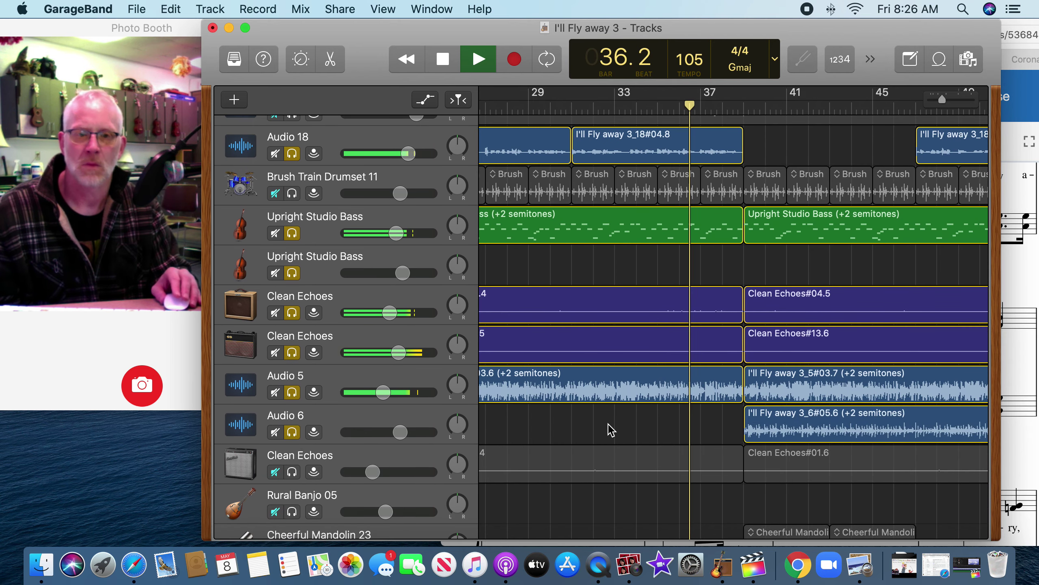
# Solo the Clean Echoes track directly below Audio 6.
pyautogui.scroll(-3, 610, 430)
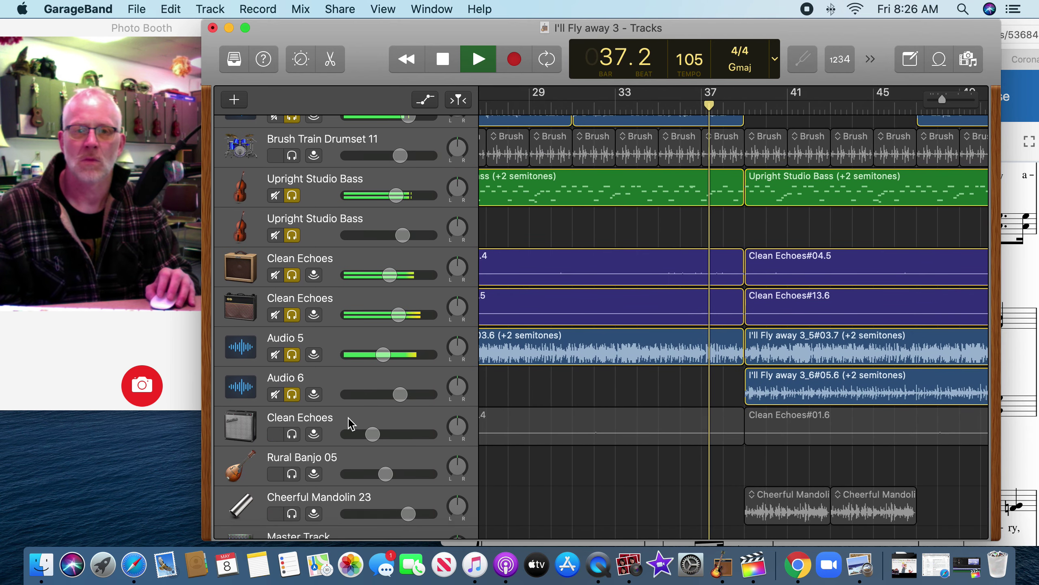
pyautogui.scroll(-1, 776, 407)
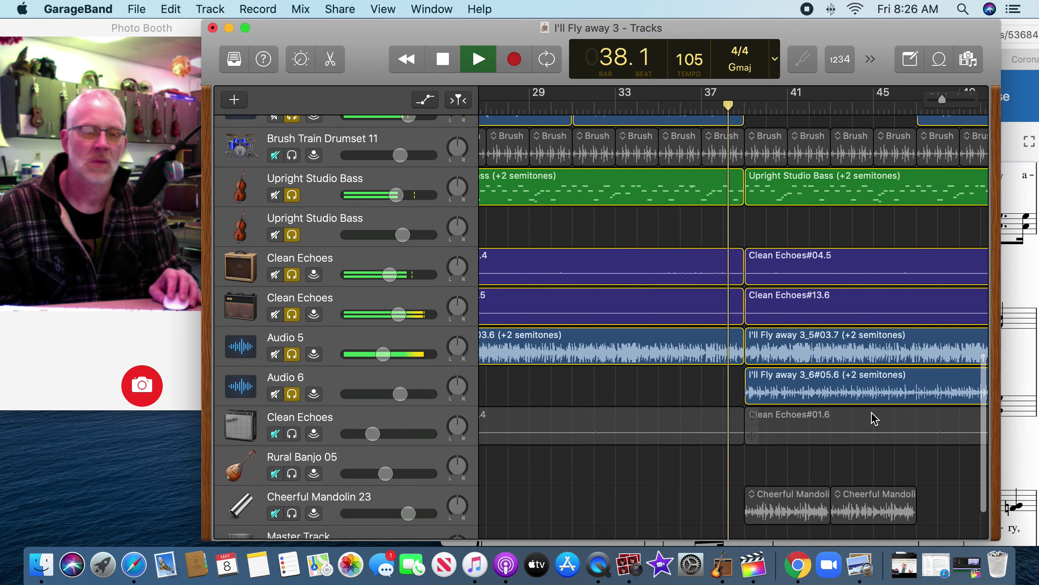
pyautogui.scroll(-1, 873, 416)
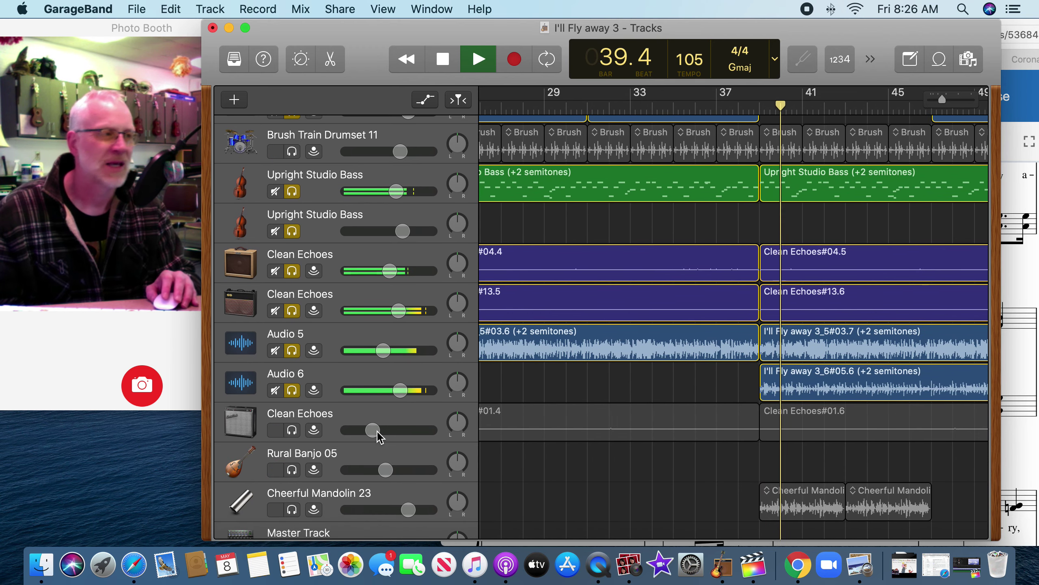
pyautogui.click(292, 433)
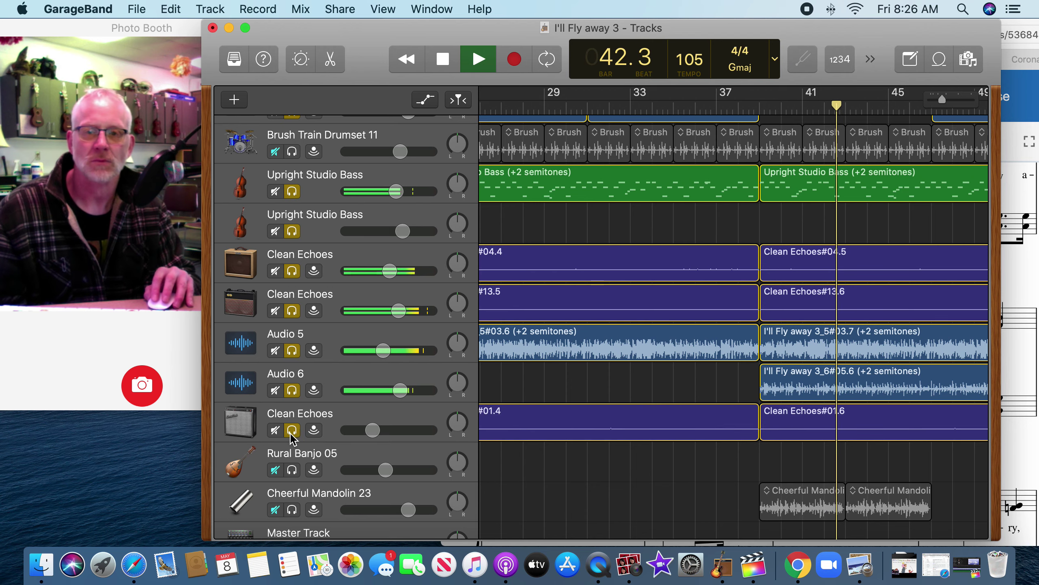
# Solo Cheerful Mandolin 23, lower its volume slightly, and add Rural Banjo 05 to the soloed tracks.
pyautogui.scroll(-2, 547, 433)
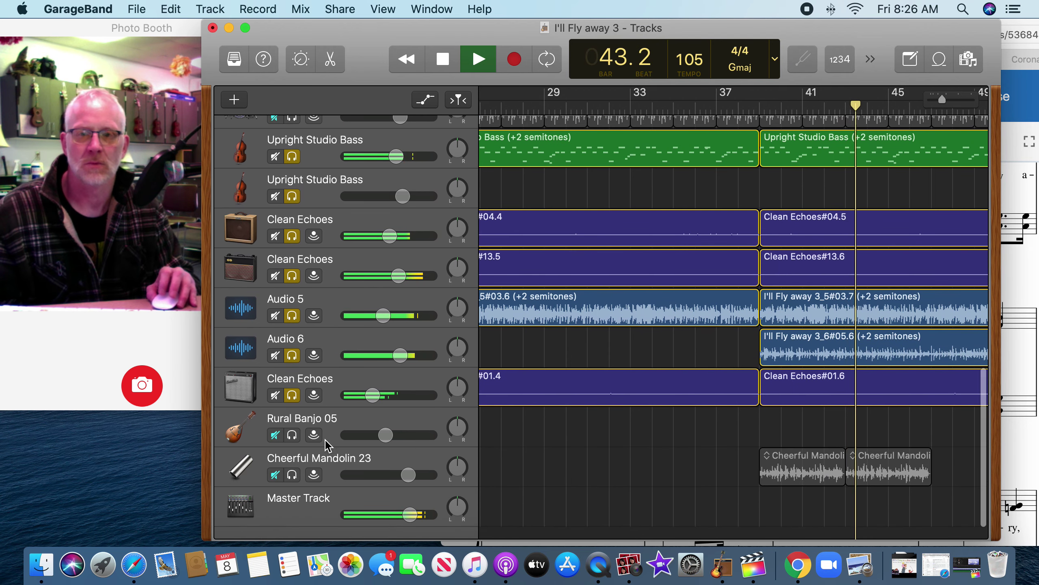
pyautogui.scroll(-2, 550, 461)
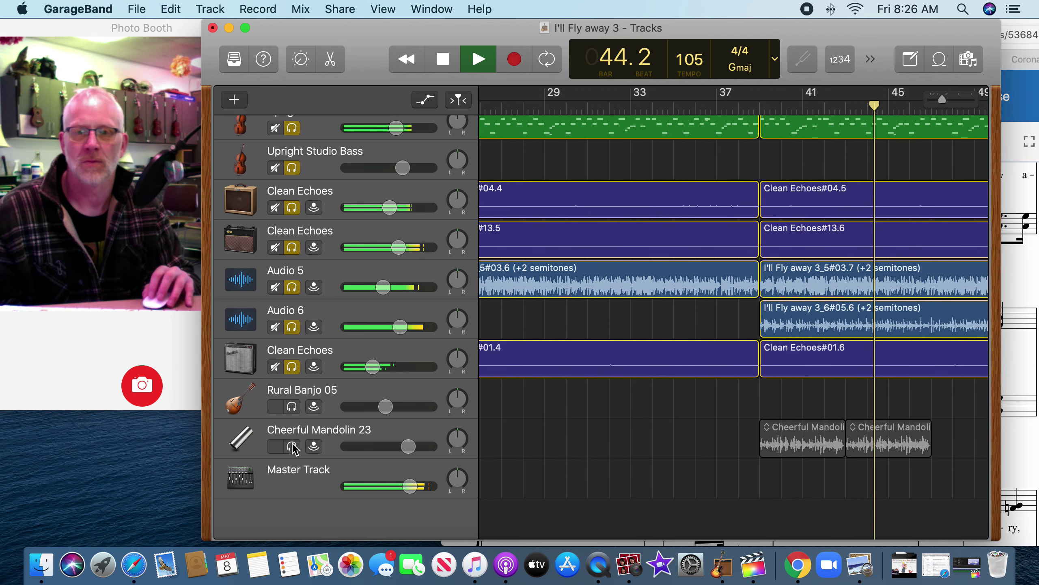
pyautogui.click(292, 446)
pyautogui.hscroll(3, 614, 433)
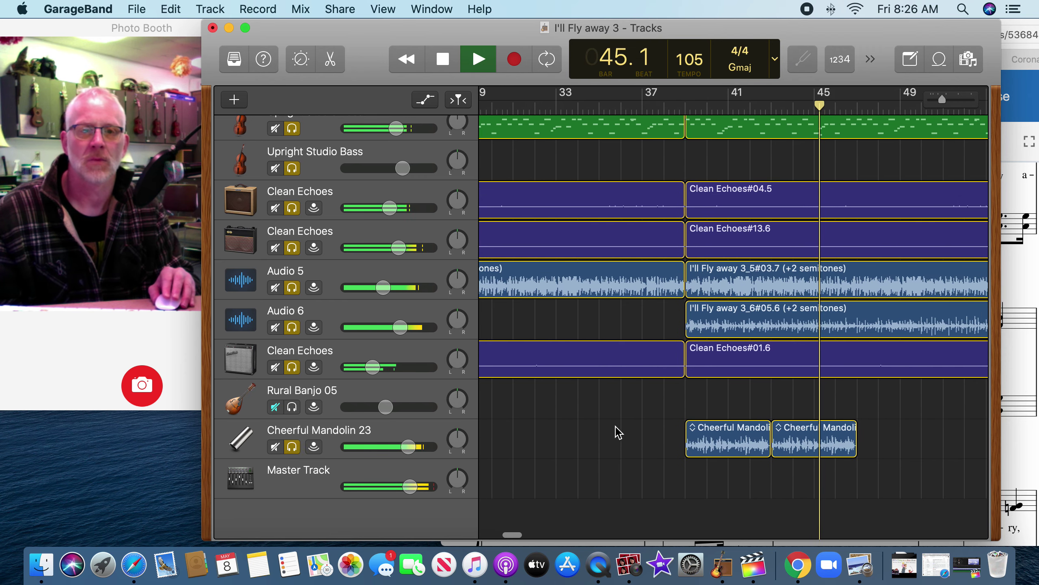
pyautogui.moveTo(417, 443); pyautogui.dragTo(412, 446)
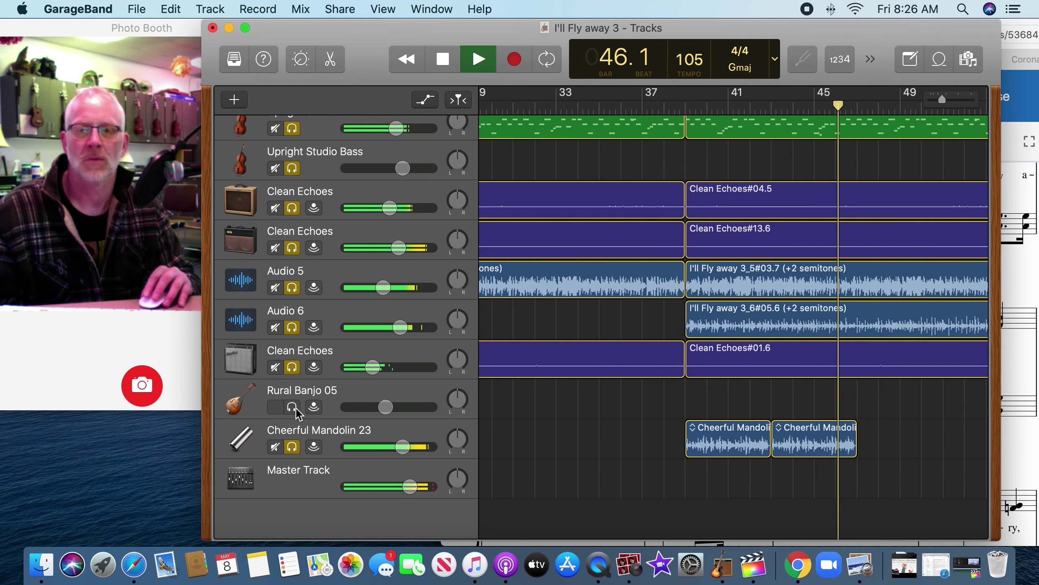
# Look over the soloed voice and instrument regions from about bar 45 onward while the song plays.
pyautogui.scroll(10, 658, 367)
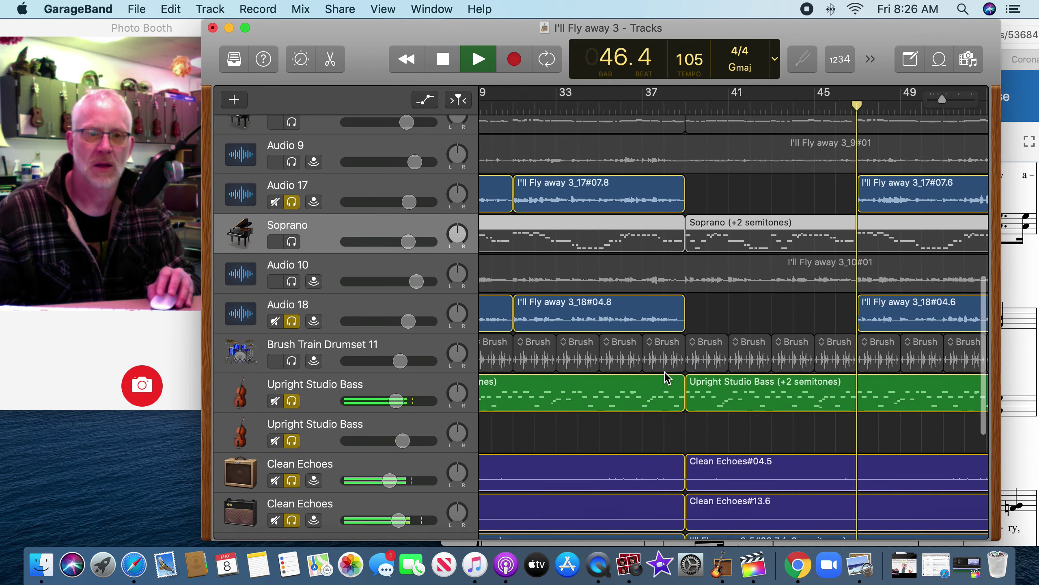
pyautogui.hscroll(5, 680, 374)
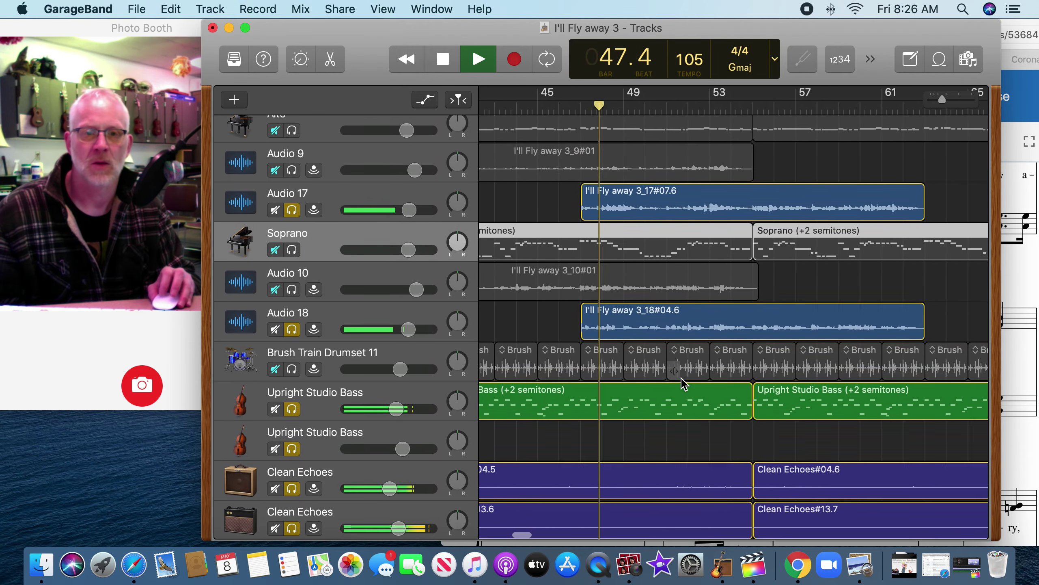
pyautogui.scroll(-8, 681, 379)
pyautogui.scroll(-1, 685, 385)
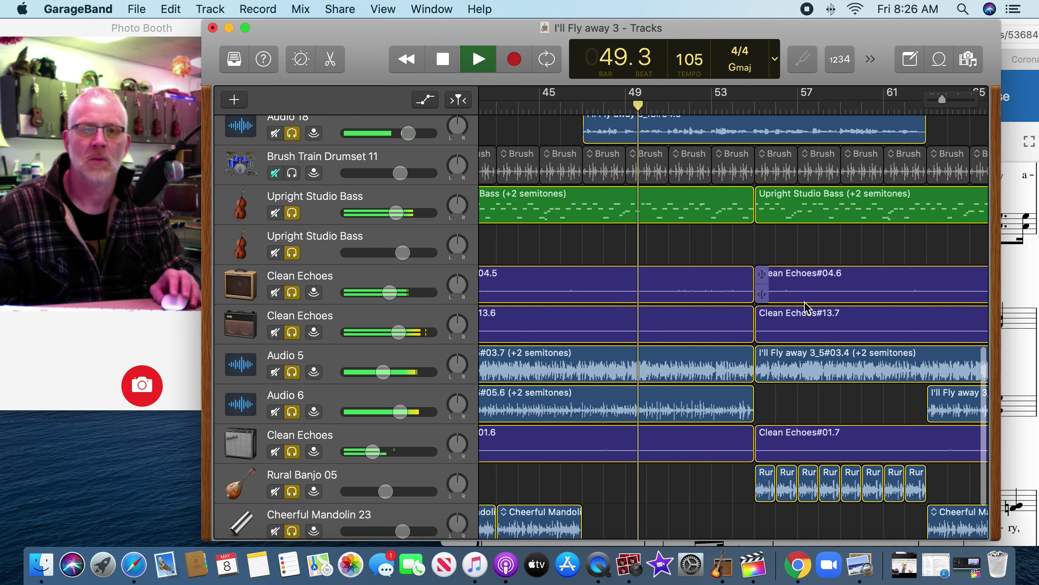
pyautogui.scroll(20, 804, 305)
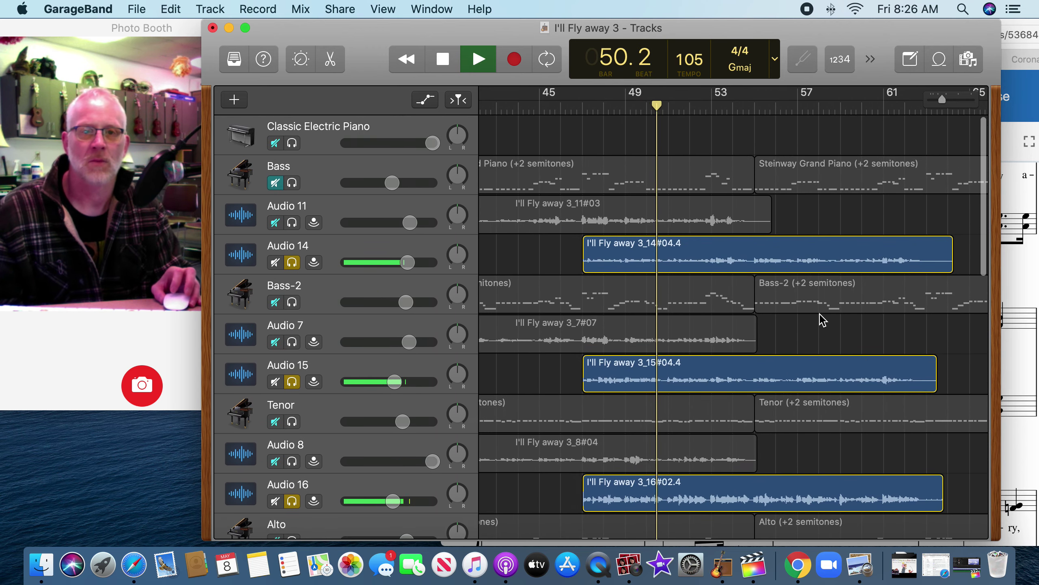
pyautogui.scroll(-9, 823, 319)
pyautogui.hscroll(4, 821, 318)
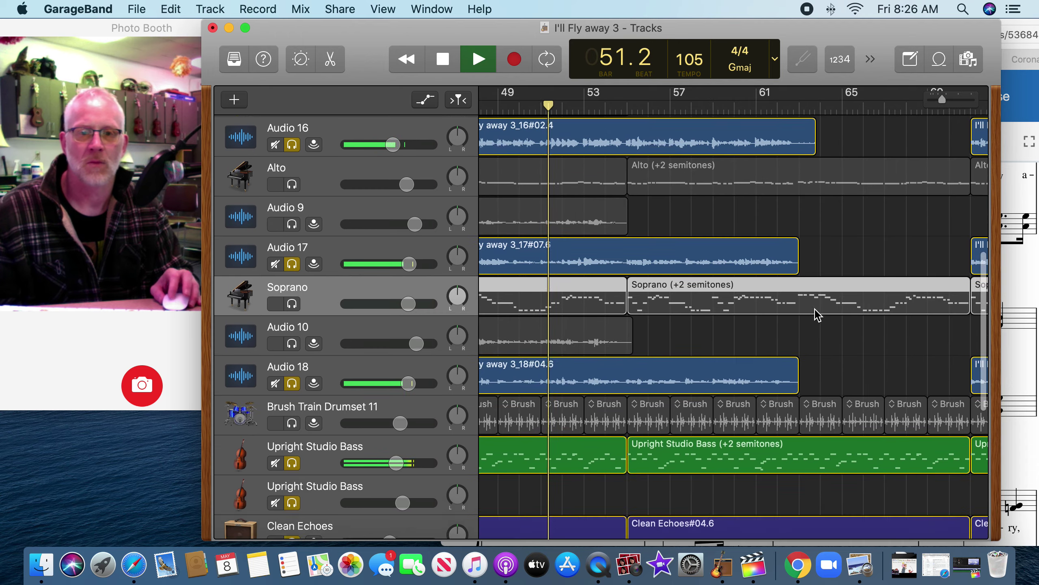
# Add the Brush Train Drumset 11 track to the soloed tracks while the song plays.
pyautogui.scroll(-8, 817, 315)
pyautogui.hscroll(-3, 815, 314)
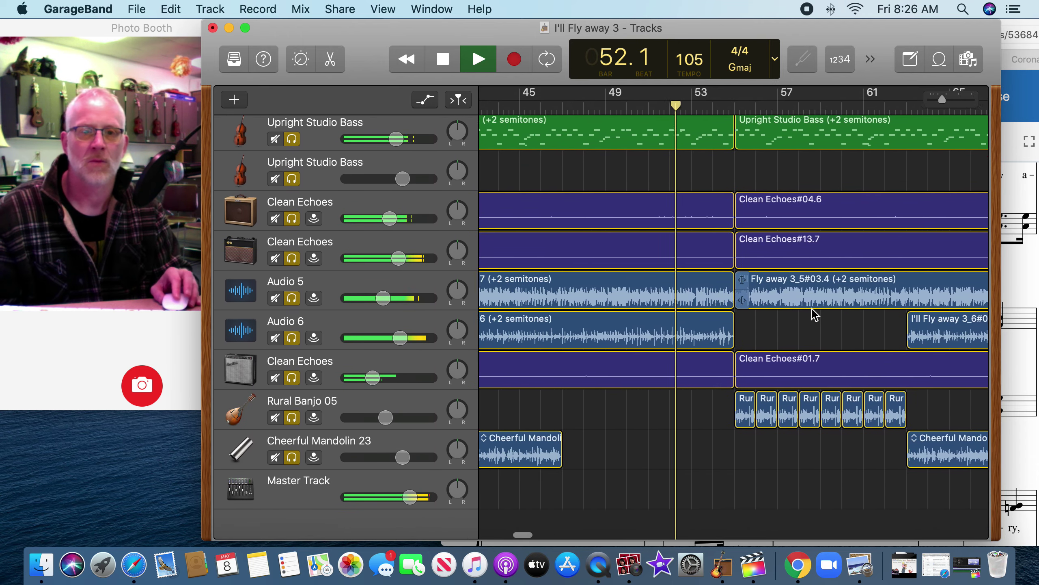
pyautogui.hscroll(-2, 813, 314)
pyautogui.hscroll(4, 812, 314)
pyautogui.scroll(1, 810, 315)
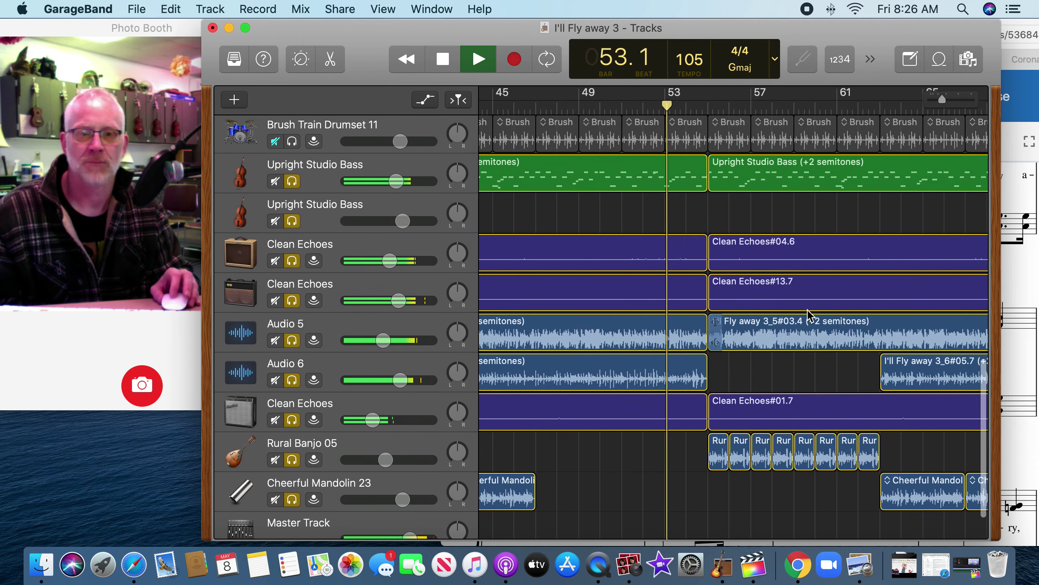
pyautogui.hscroll(1, 809, 315)
pyautogui.scroll(3, 809, 315)
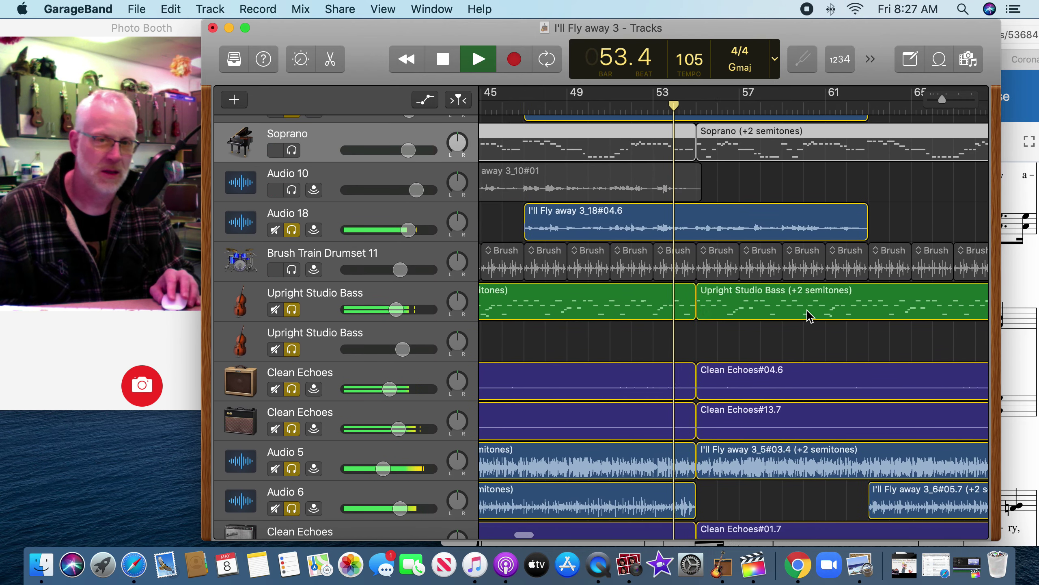
pyautogui.hscroll(-3, 810, 315)
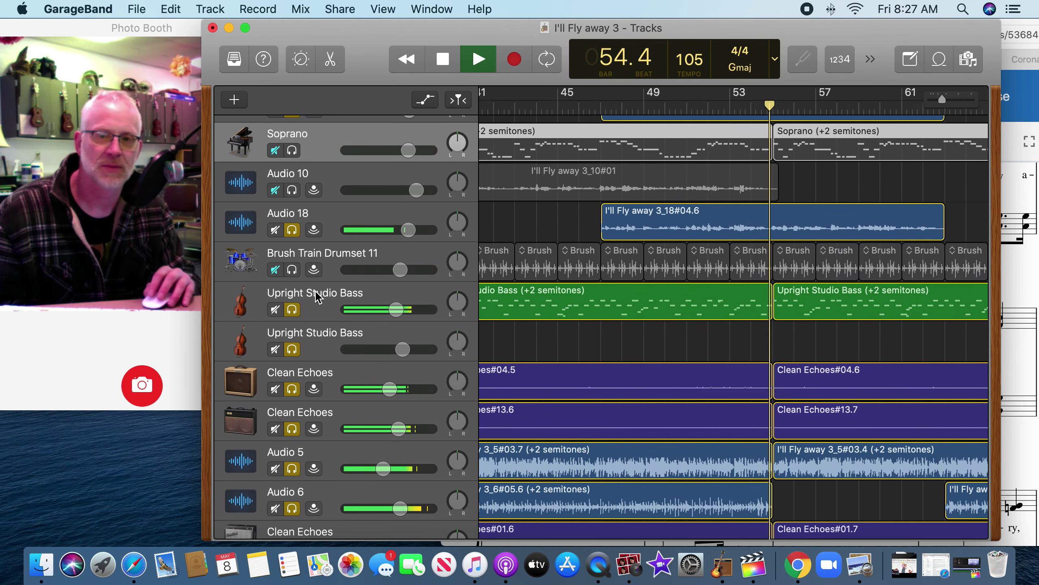
pyautogui.click(296, 272)
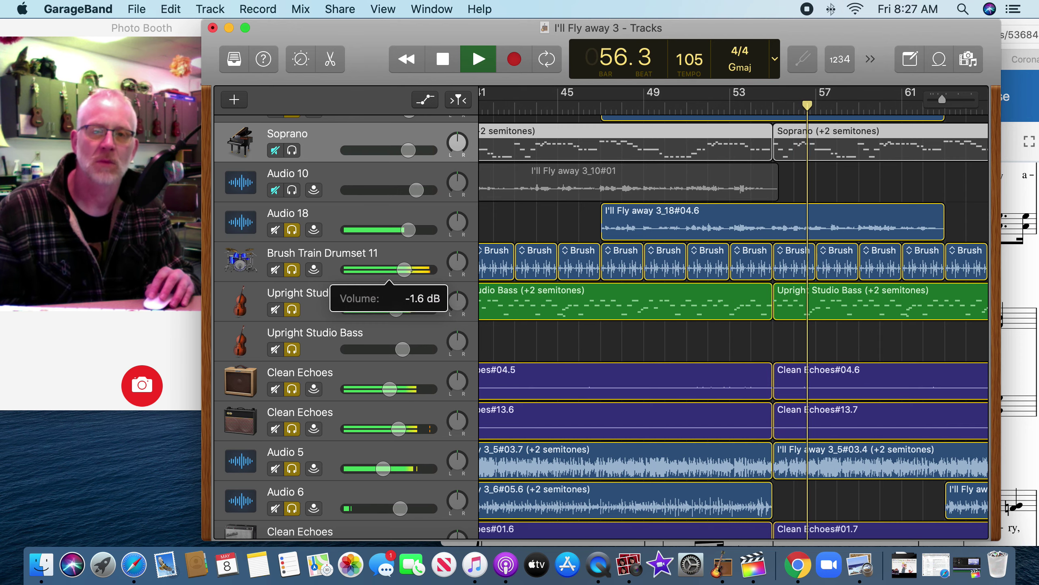
# Follow the soloed drum, bass, guitar, banjo and mandolin regions from about bar 53 to bar 77 during playback.
pyautogui.scroll(-2, 819, 291)
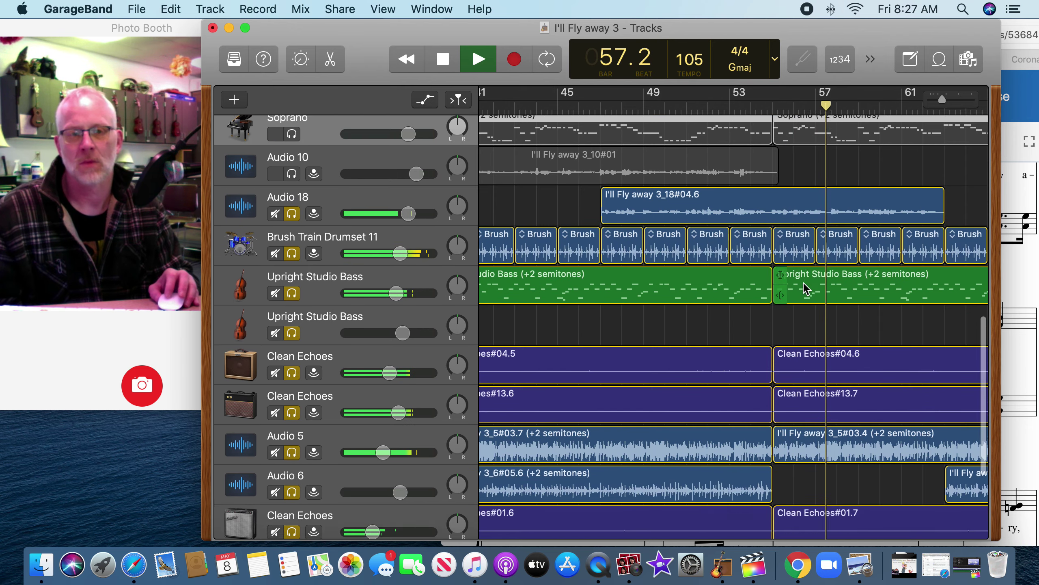
pyautogui.hscroll(5, 818, 291)
pyautogui.hscroll(2, 818, 290)
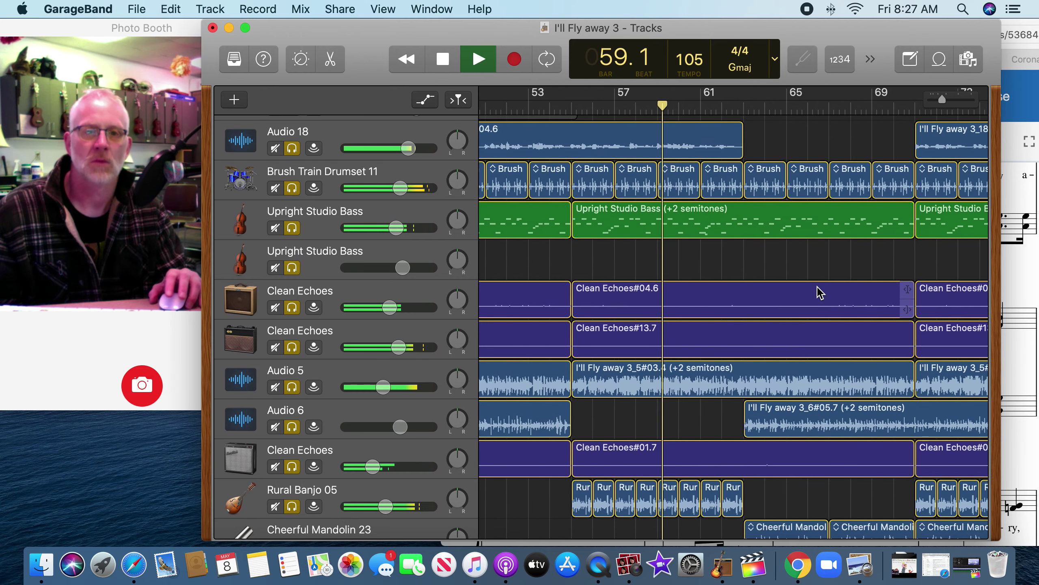
pyautogui.scroll(-2, 892, 281)
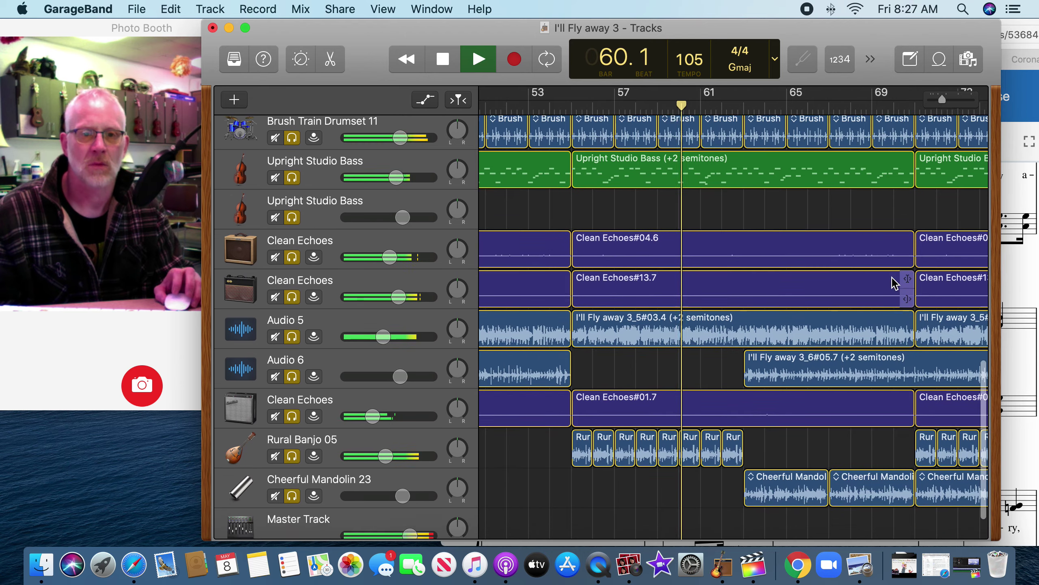
pyautogui.scroll(-2, 894, 282)
pyautogui.hscroll(4, 892, 284)
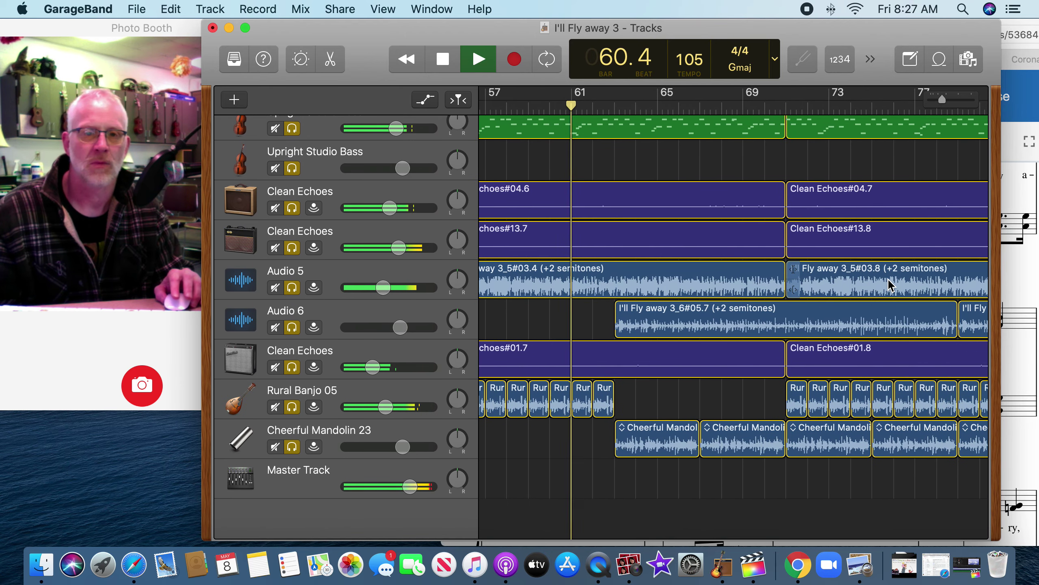
pyautogui.scroll(2, 891, 284)
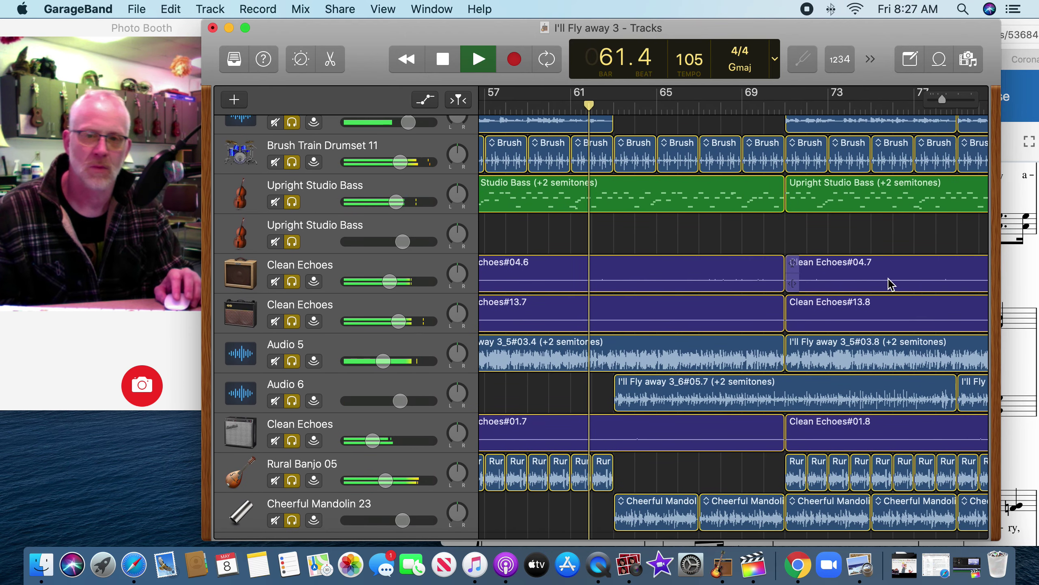
pyautogui.scroll(-1, 888, 284)
pyautogui.scroll(-1, 886, 284)
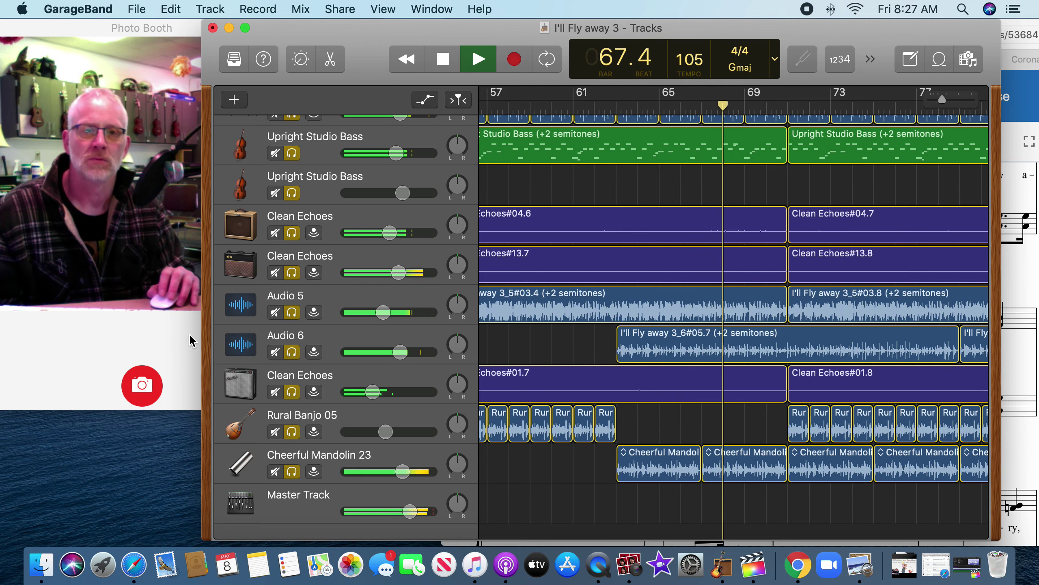
# Look over the soloed voice regions on Audio 15 to Audio 18 from about bar 69 onward as the verse starts.
pyautogui.scroll(4, 646, 242)
pyautogui.scroll(10, 651, 248)
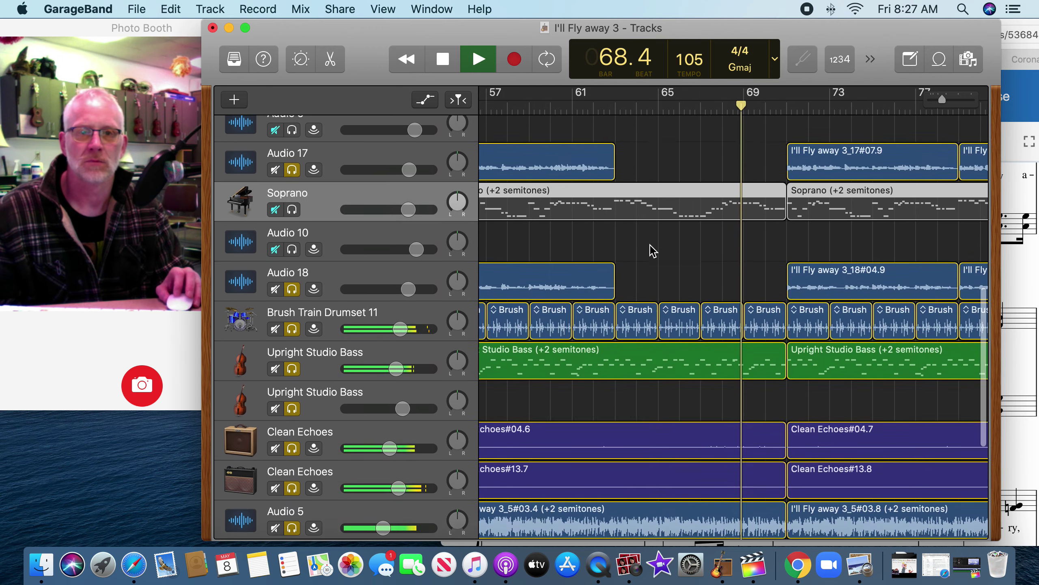
pyautogui.scroll(3, 654, 253)
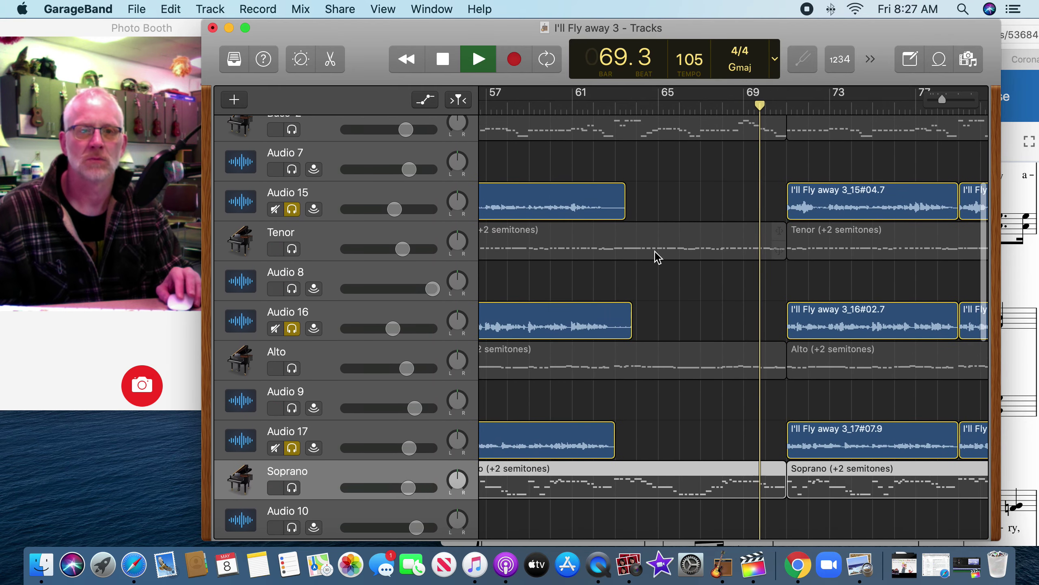
pyautogui.hscroll(4, 652, 256)
pyautogui.scroll(-3, 652, 258)
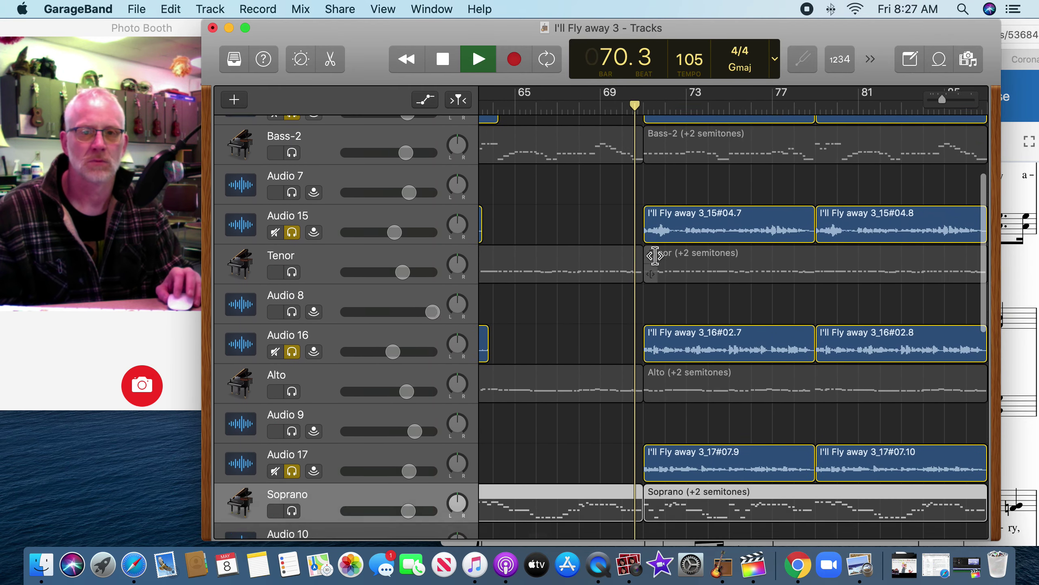
pyautogui.hscroll(2, 655, 260)
pyautogui.scroll(-4, 660, 265)
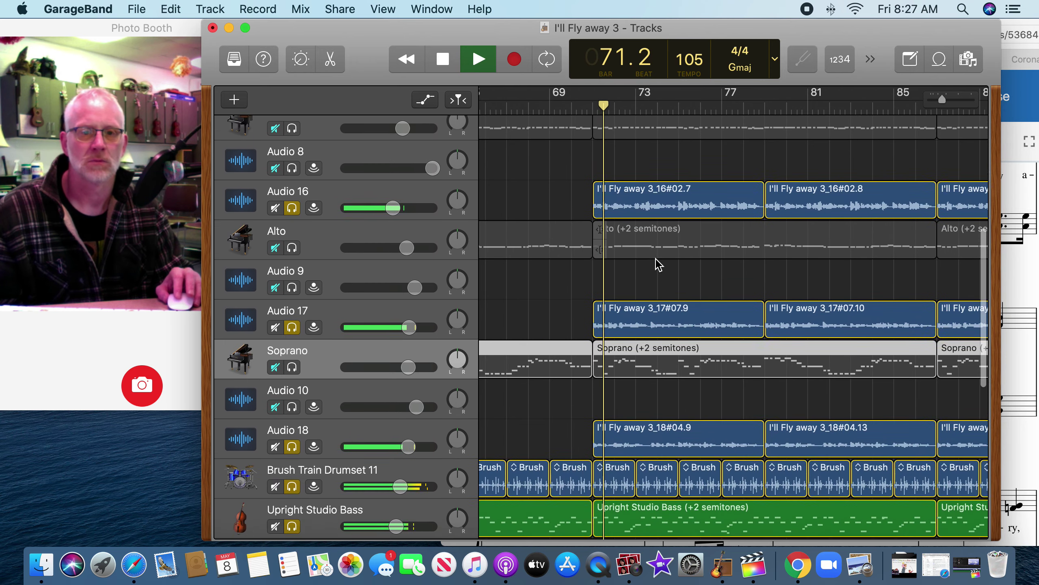
pyautogui.scroll(2, 660, 267)
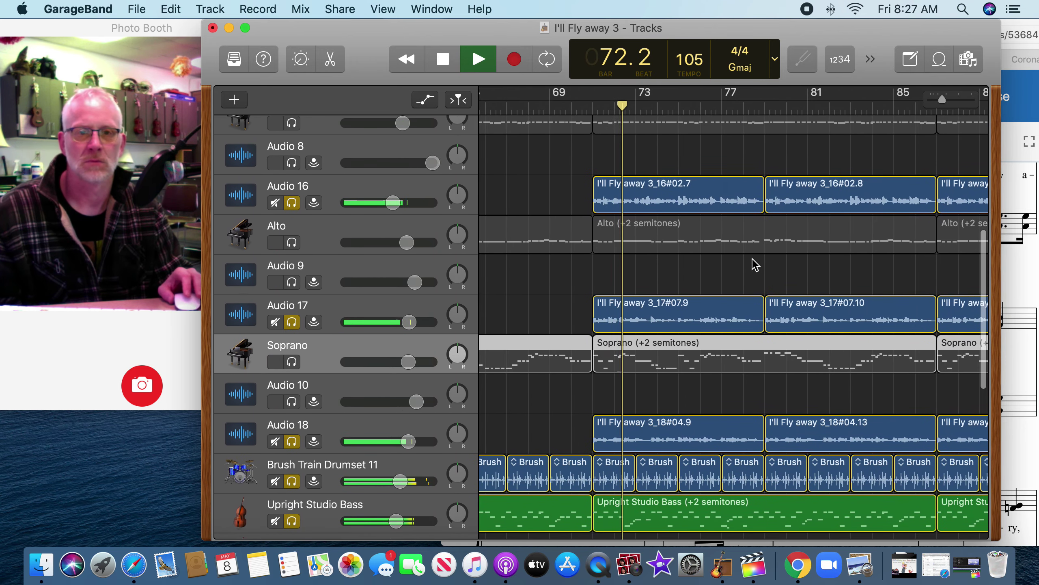
pyautogui.hscroll(4, 755, 265)
pyautogui.scroll(-2, 756, 264)
pyautogui.hscroll(-2, 758, 264)
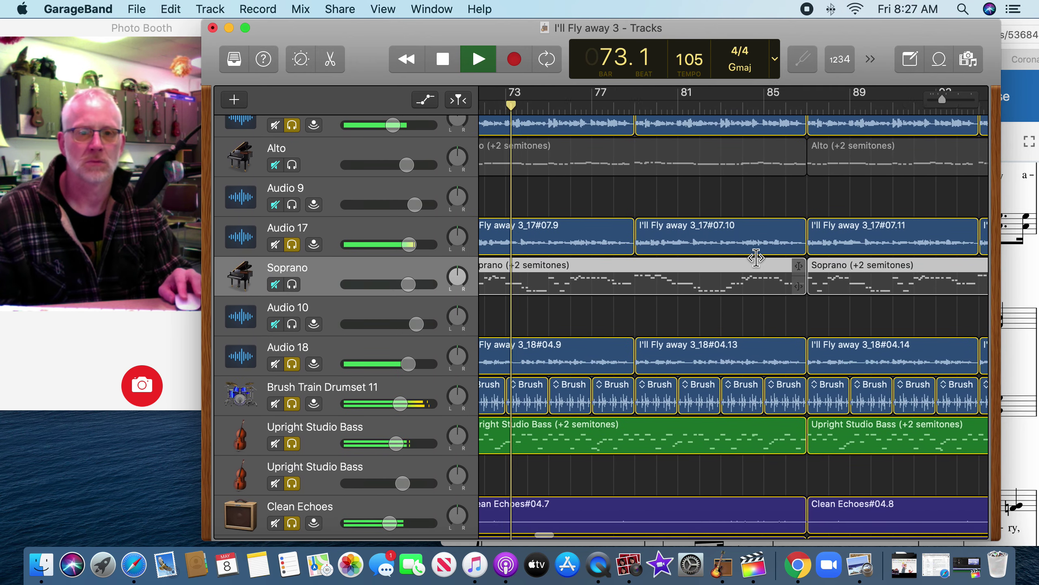
# Compare the soloed instrument regions with the voice regions from about bar 73 to bar 93 during playback.
pyautogui.scroll(-3, 756, 262)
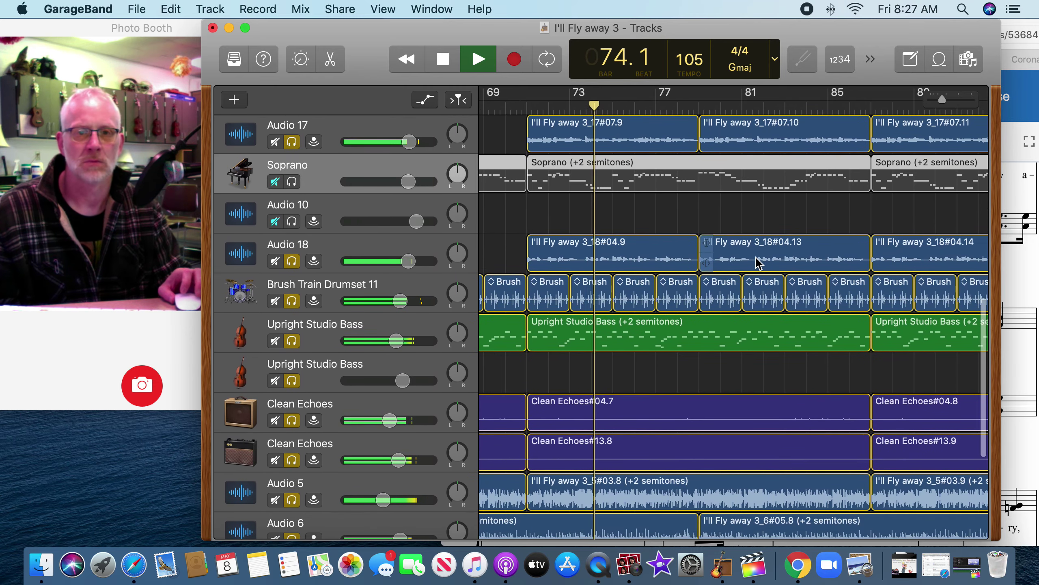
pyautogui.scroll(-5, 756, 262)
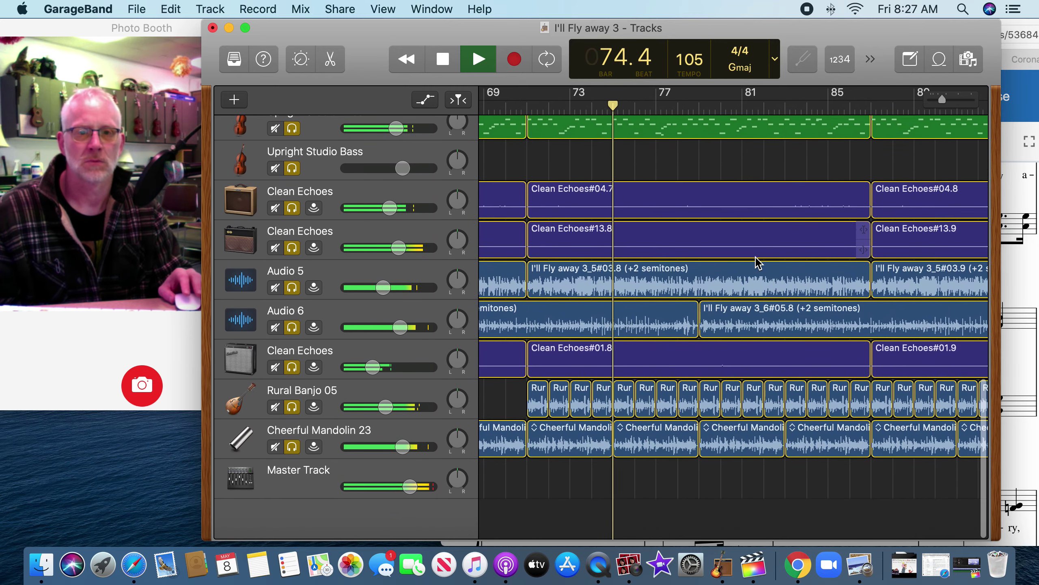
pyautogui.scroll(3, 757, 262)
pyautogui.scroll(3, 756, 262)
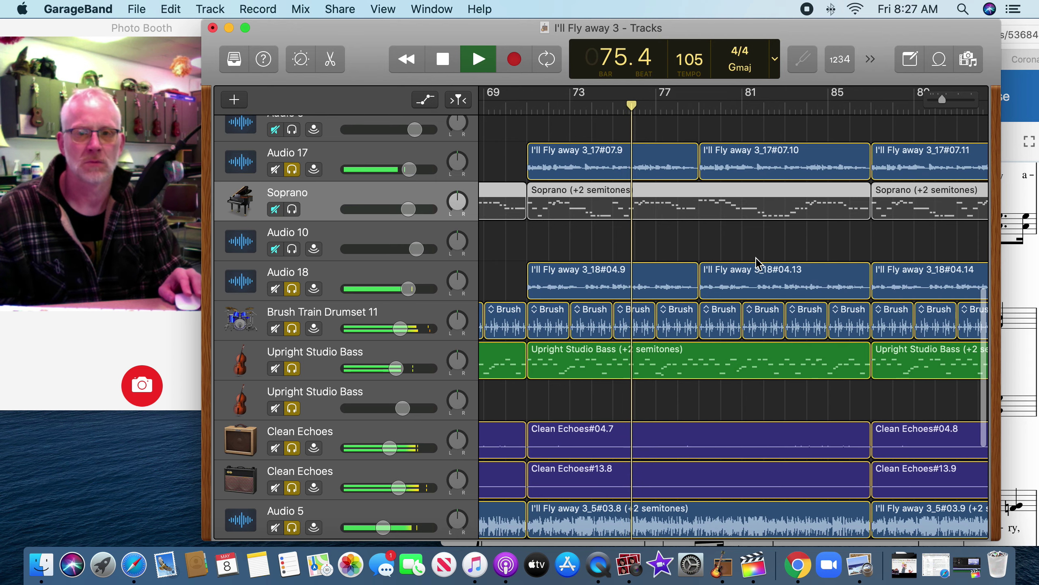
pyautogui.hscroll(3, 756, 263)
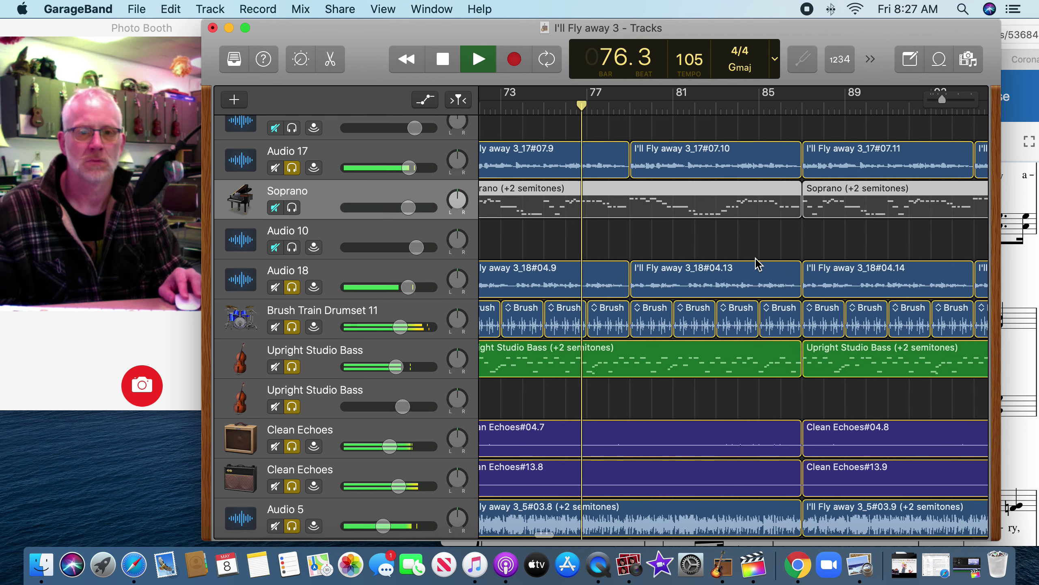
pyautogui.scroll(5, 759, 264)
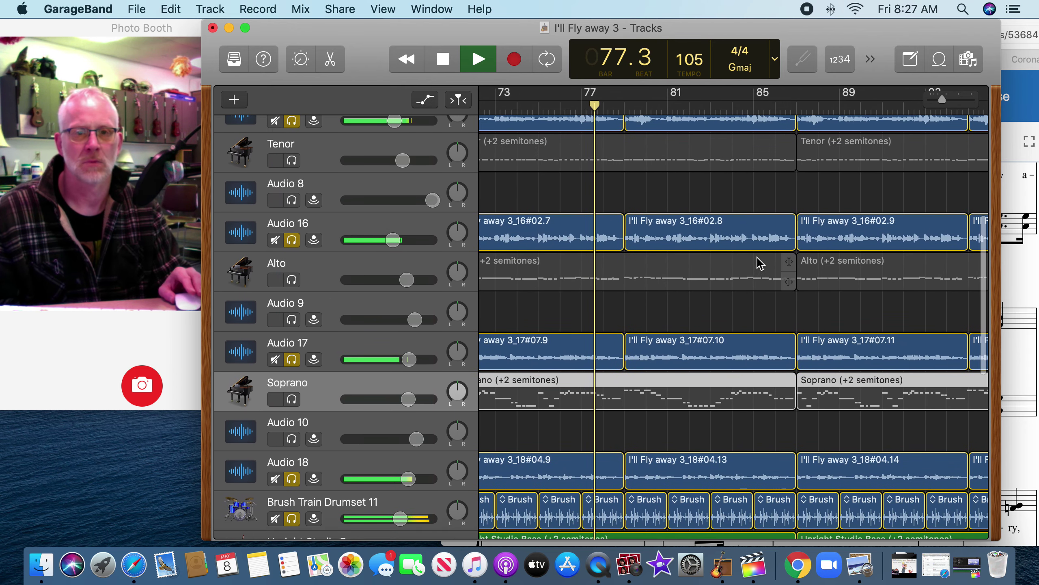
pyautogui.hscroll(1, 757, 262)
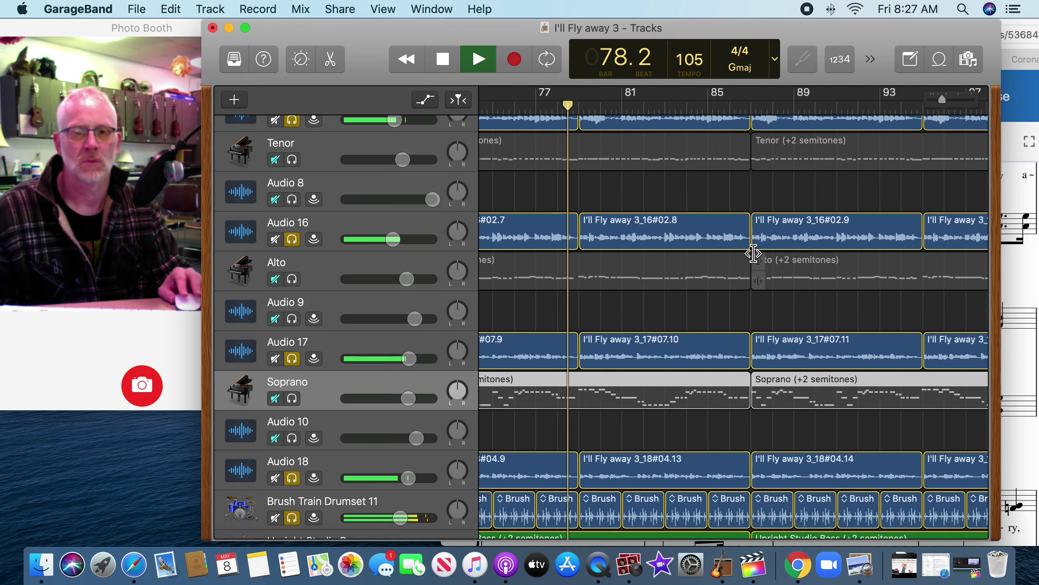
pyautogui.hscroll(-2, 747, 251)
# Remove Cheerful Mandolin 23, Rural Banjo 05, Audio 5, Audio 6 and all three Clean Echoes tracks from the soloed tracks.
pyautogui.scroll(-9, 742, 251)
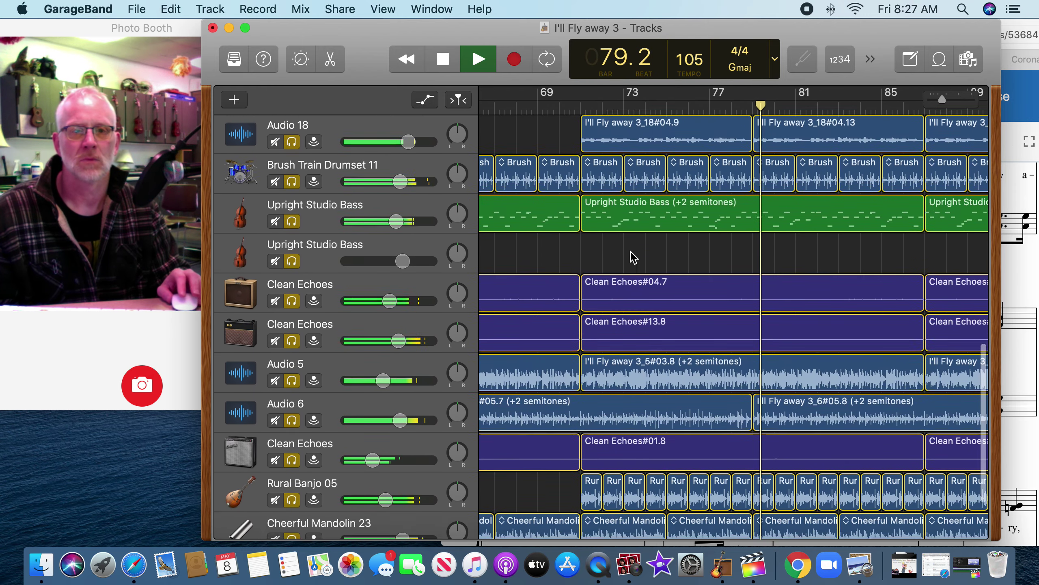
pyautogui.scroll(1, 372, 241)
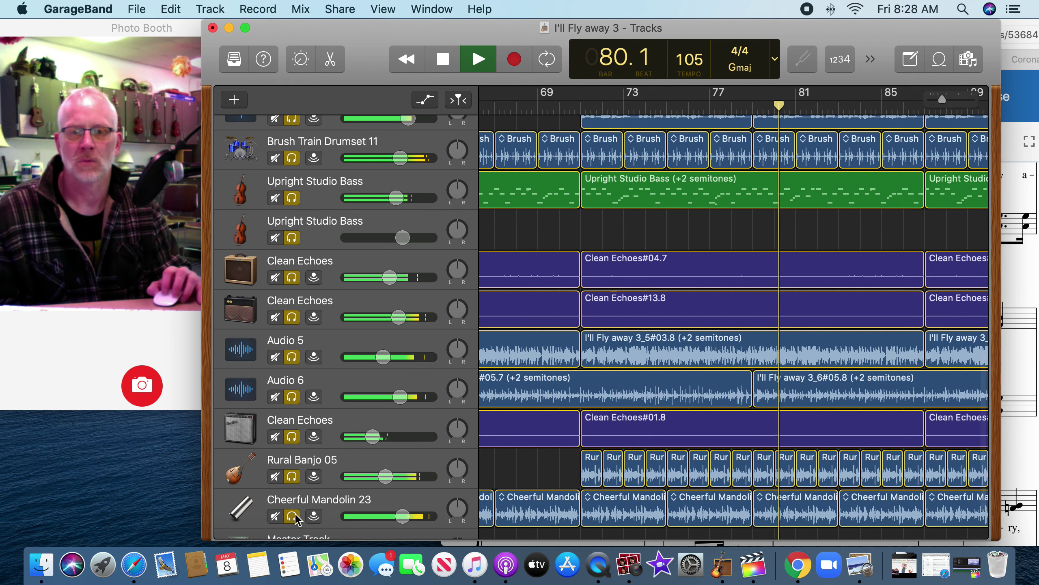
pyautogui.click(294, 477)
pyautogui.click(293, 437)
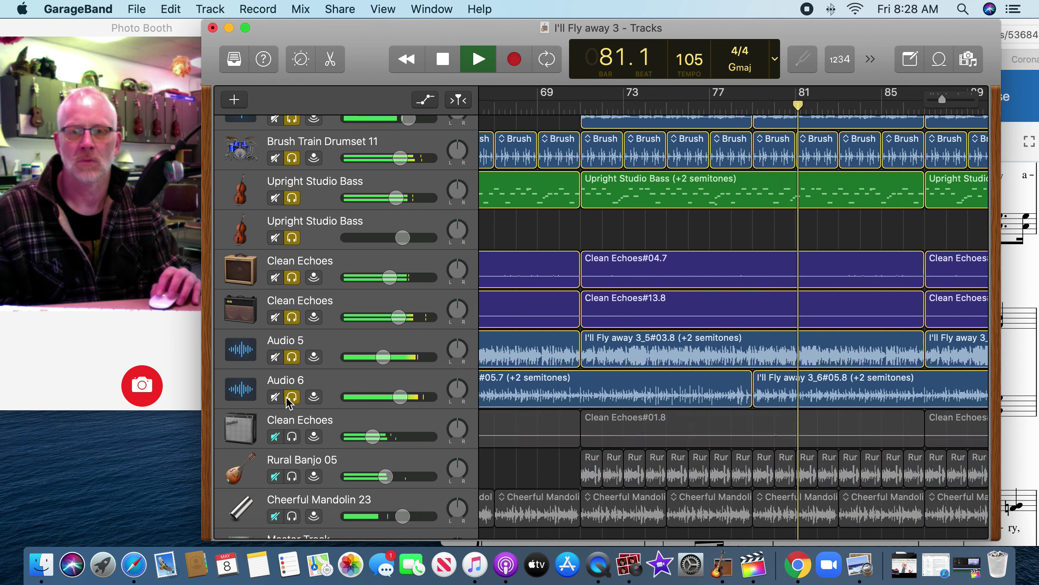
pyautogui.click(292, 397)
pyautogui.click(292, 356)
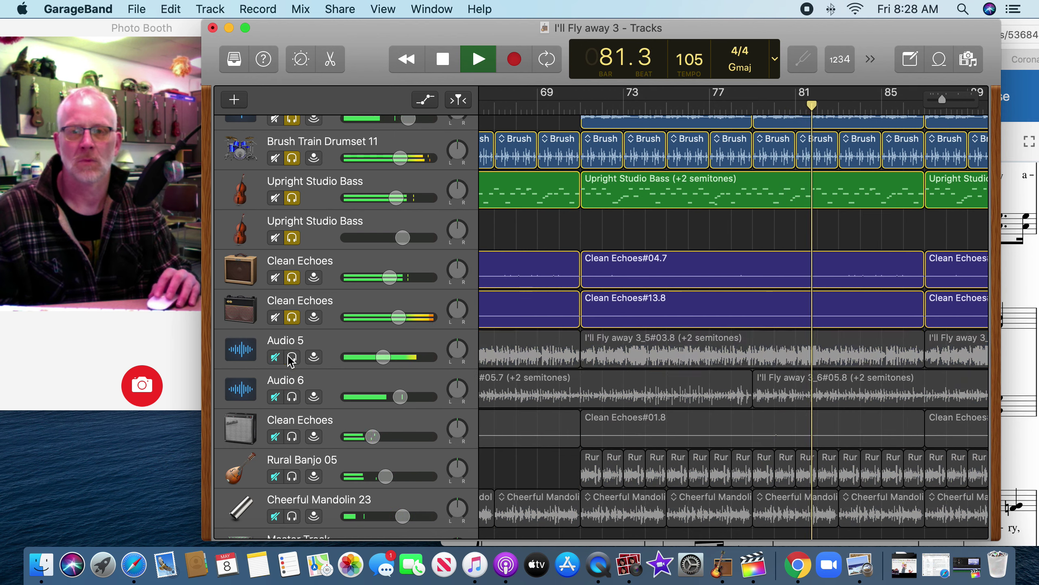
pyautogui.click(292, 318)
pyautogui.click(291, 278)
# Turn off solo on both Upright Studio Bass tracks and on Brush Train Drumset 11 to leave only the voices.
pyautogui.scroll(2, 293, 287)
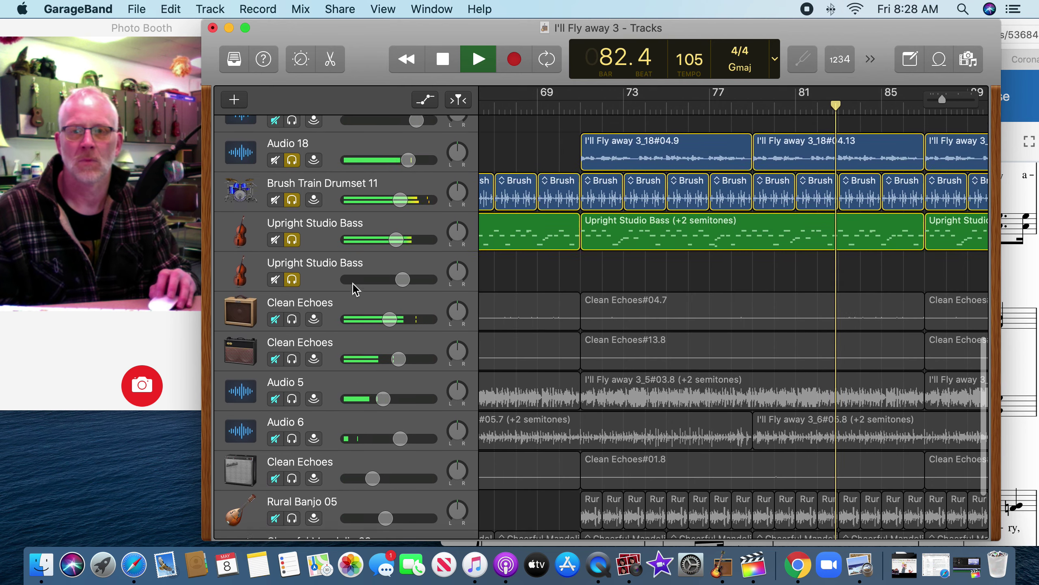
pyautogui.click(293, 290)
pyautogui.click(293, 240)
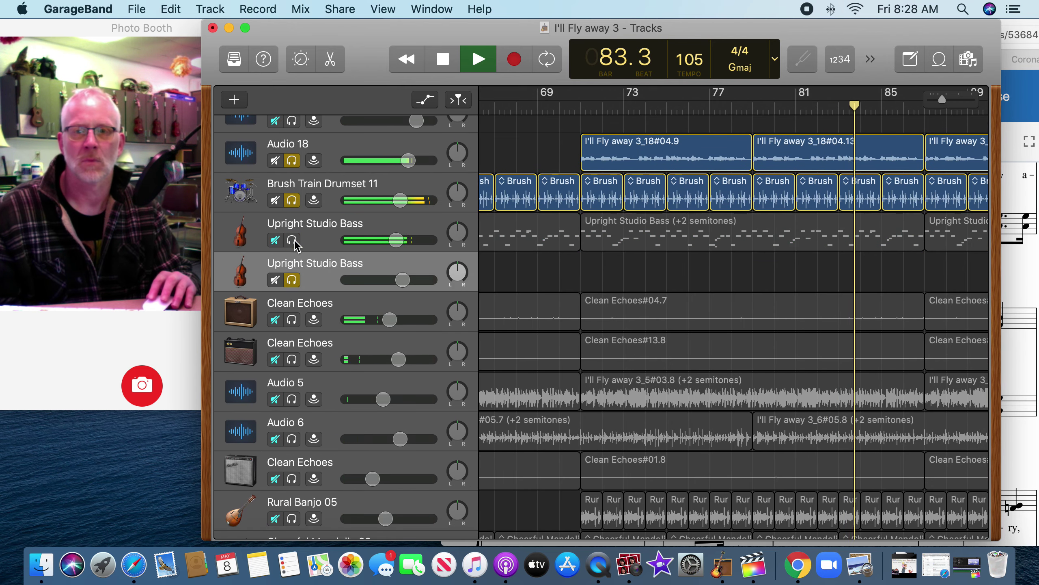
pyautogui.click(292, 280)
pyautogui.scroll(3, 349, 270)
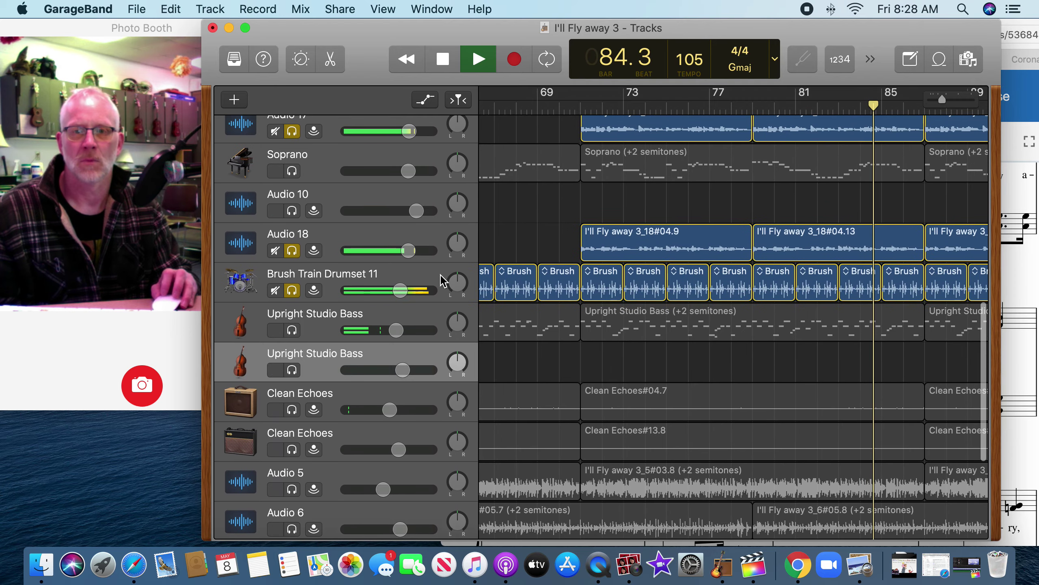
pyautogui.scroll(-6, 414, 307)
pyautogui.scroll(4, 413, 304)
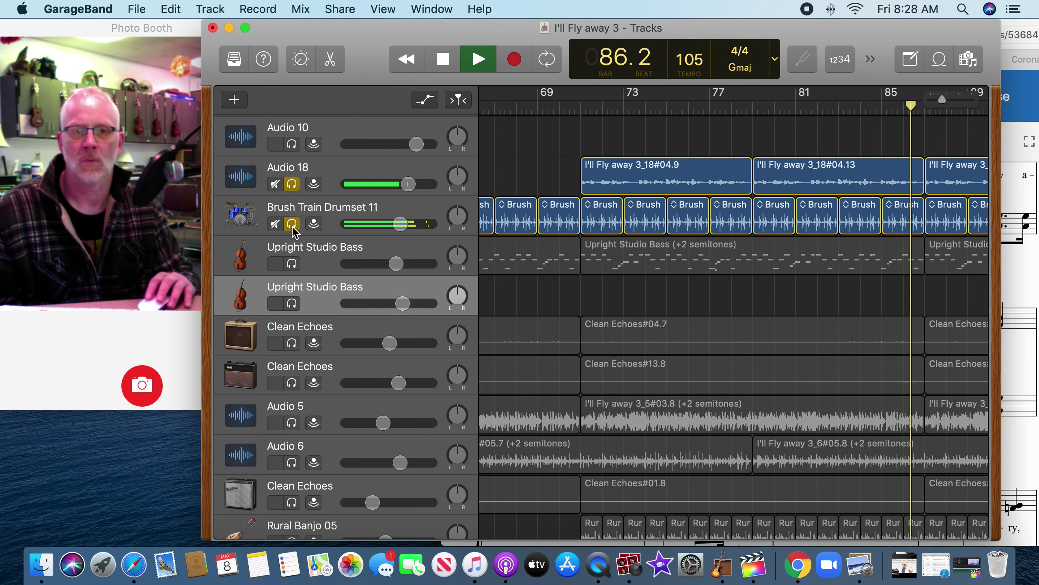
pyautogui.click(292, 223)
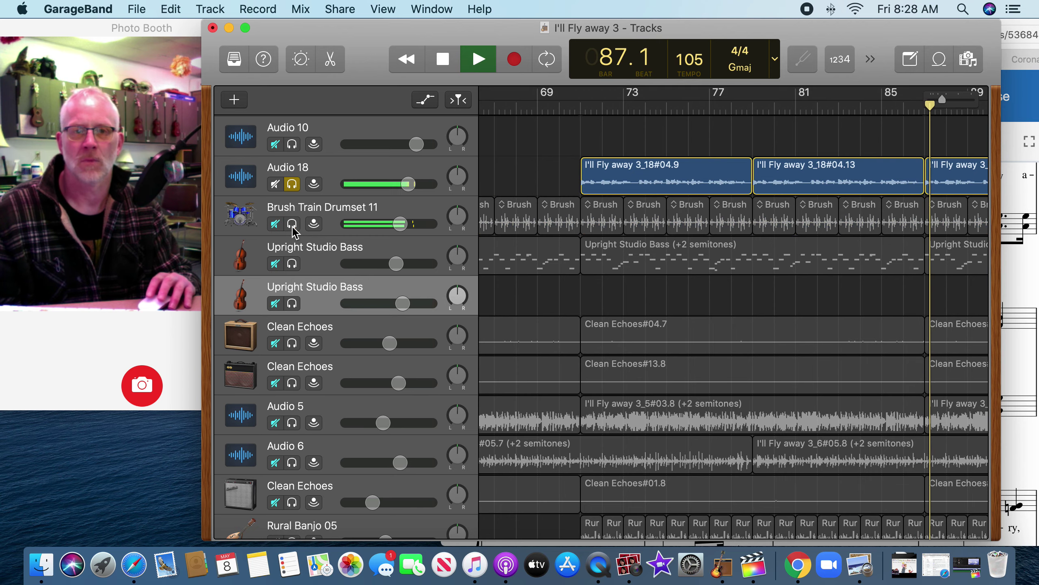
# Raise the volume of the Audio 15 voice track slightly while the voices play unaccompanied.
pyautogui.scroll(6, 507, 275)
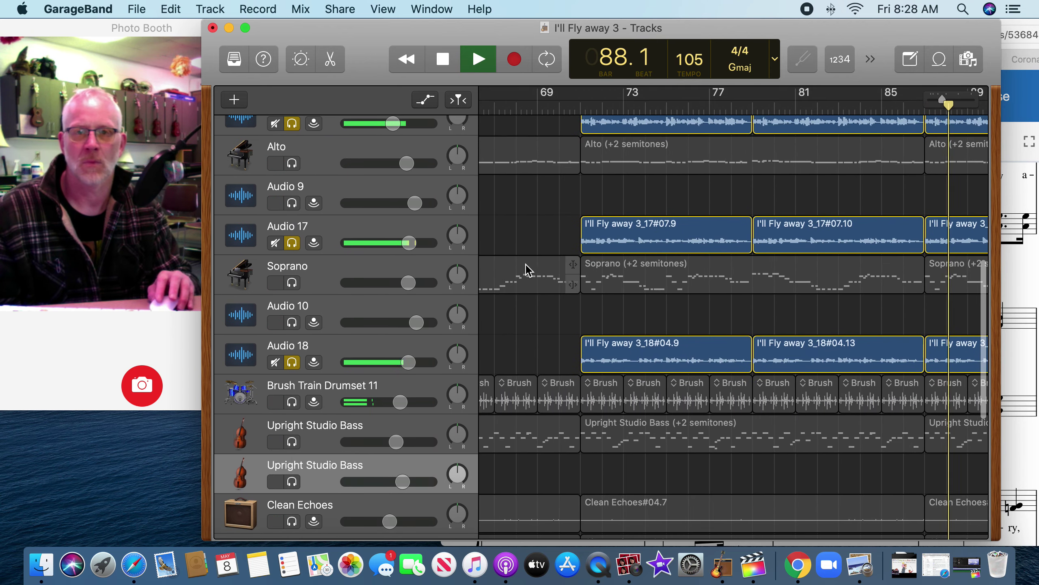
pyautogui.scroll(4, 531, 277)
pyautogui.scroll(4, 544, 282)
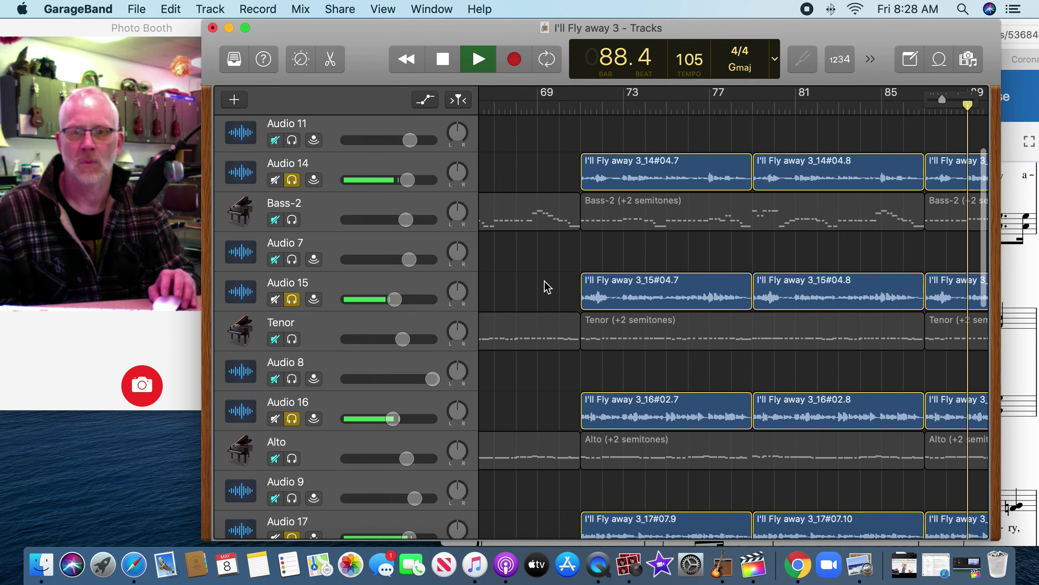
pyautogui.scroll(-4, 550, 292)
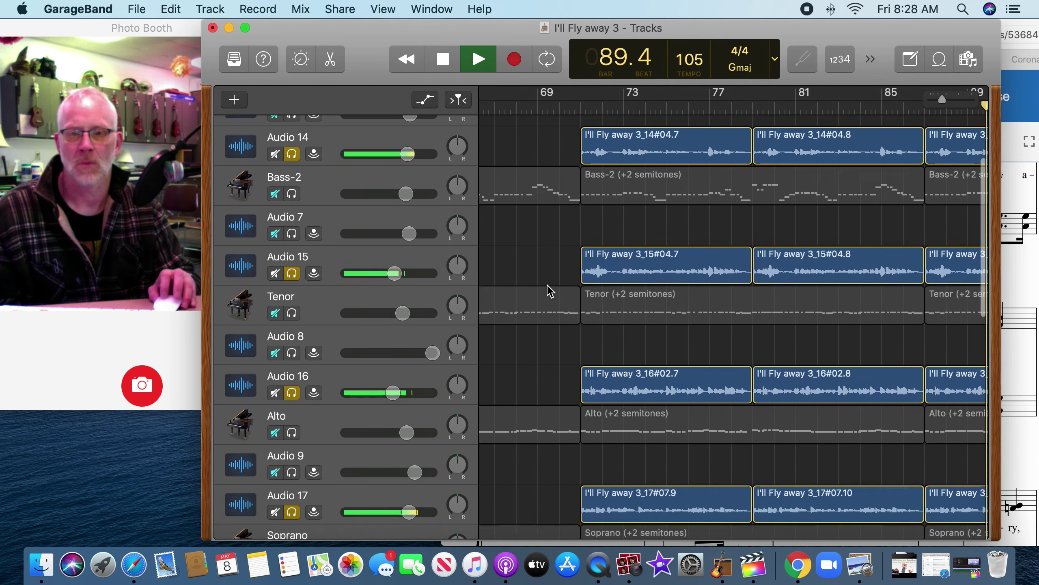
pyautogui.moveTo(403, 208); pyautogui.dragTo(409, 208)
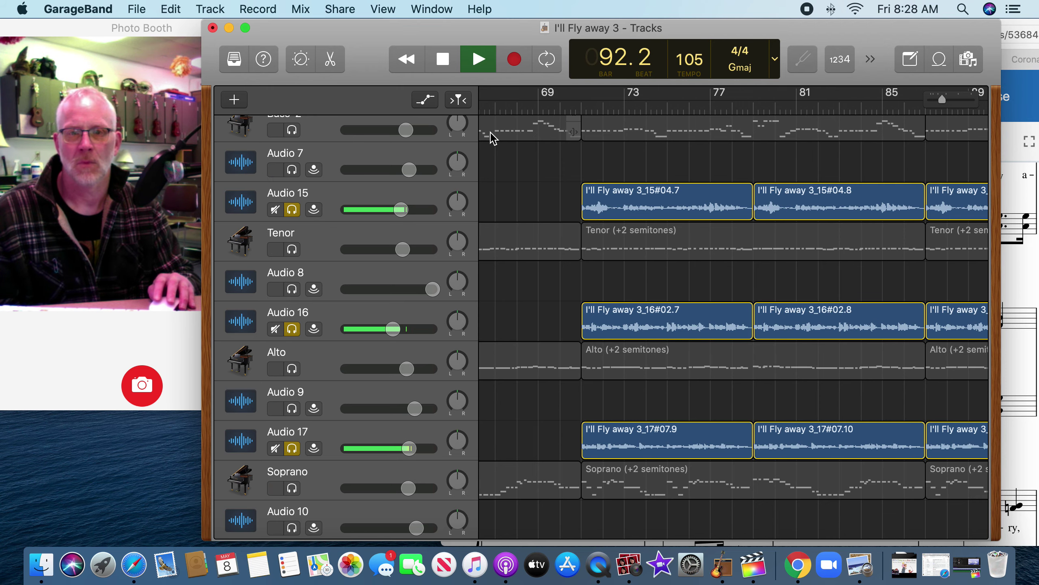
pyautogui.scroll(-5, 524, 172)
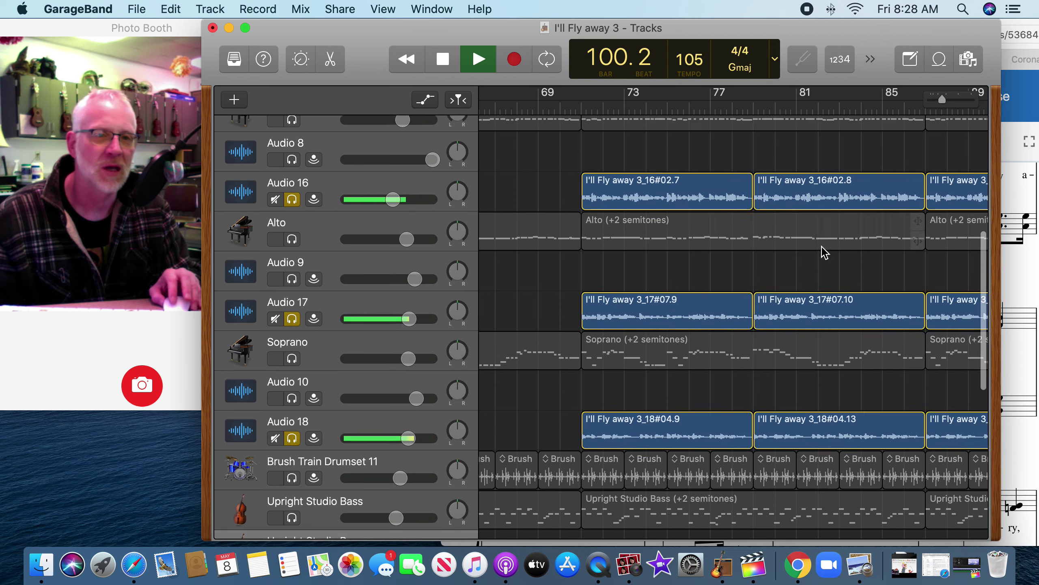
pyautogui.scroll(8, 838, 253)
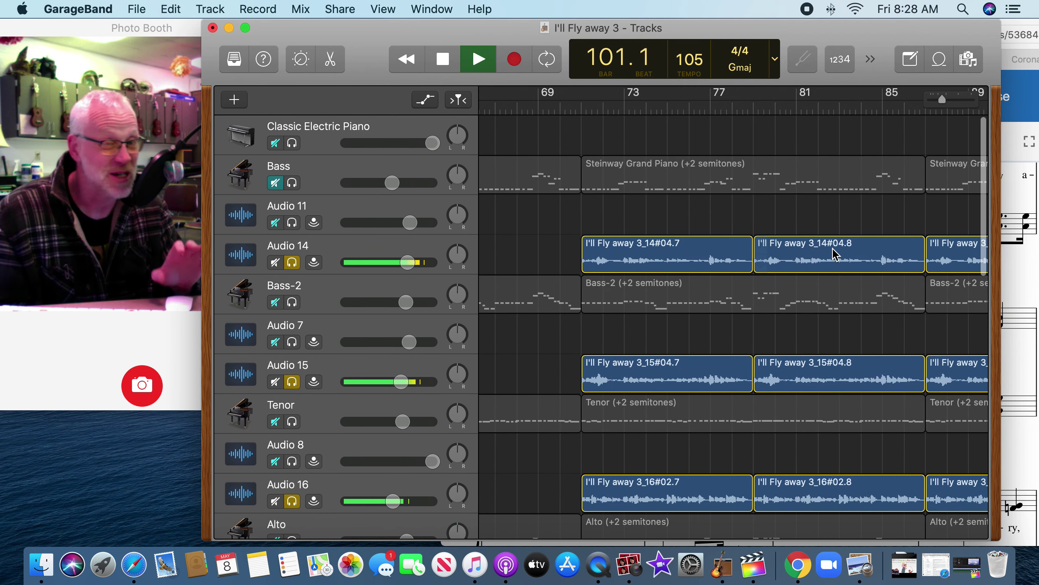